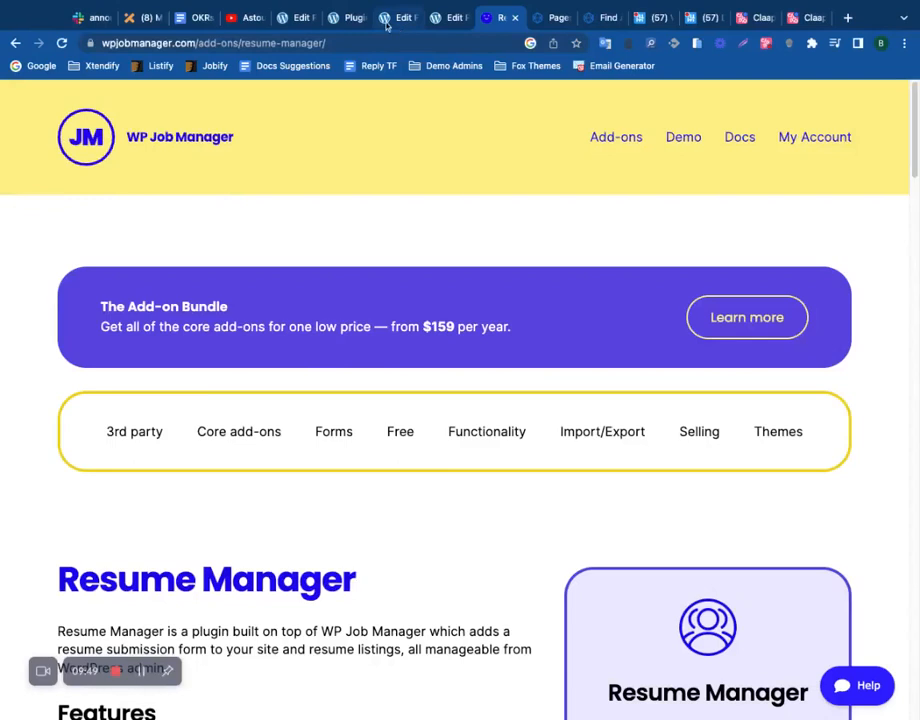
Open the Jobify Extended demo's Find a Candidate page and view the Candidates and Employers navigation entries.
click(338, 24)
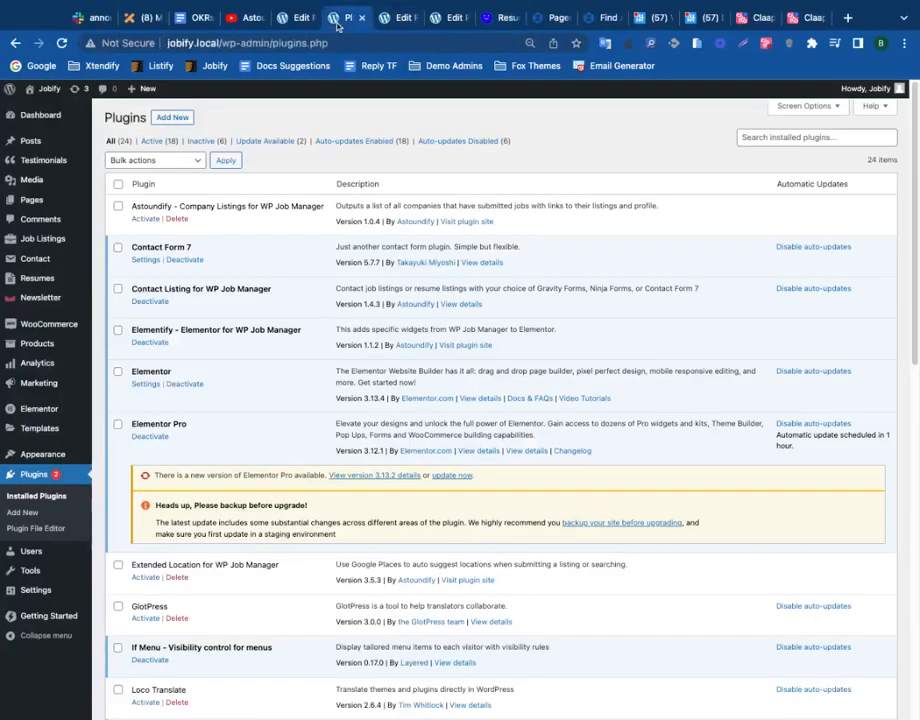
click(545, 19)
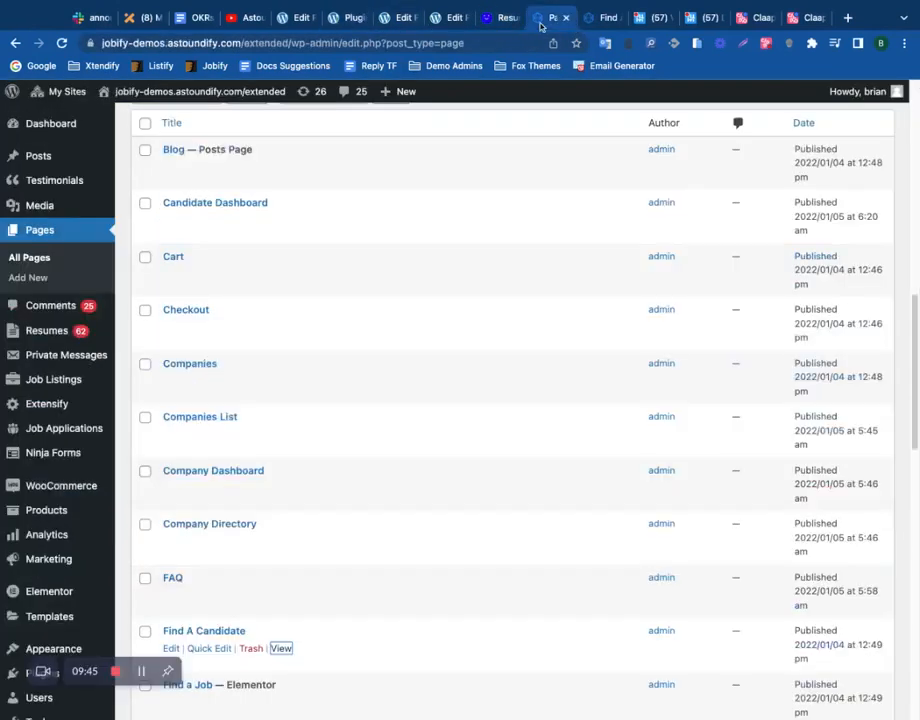
click(600, 18)
mouse_move(558, 145)
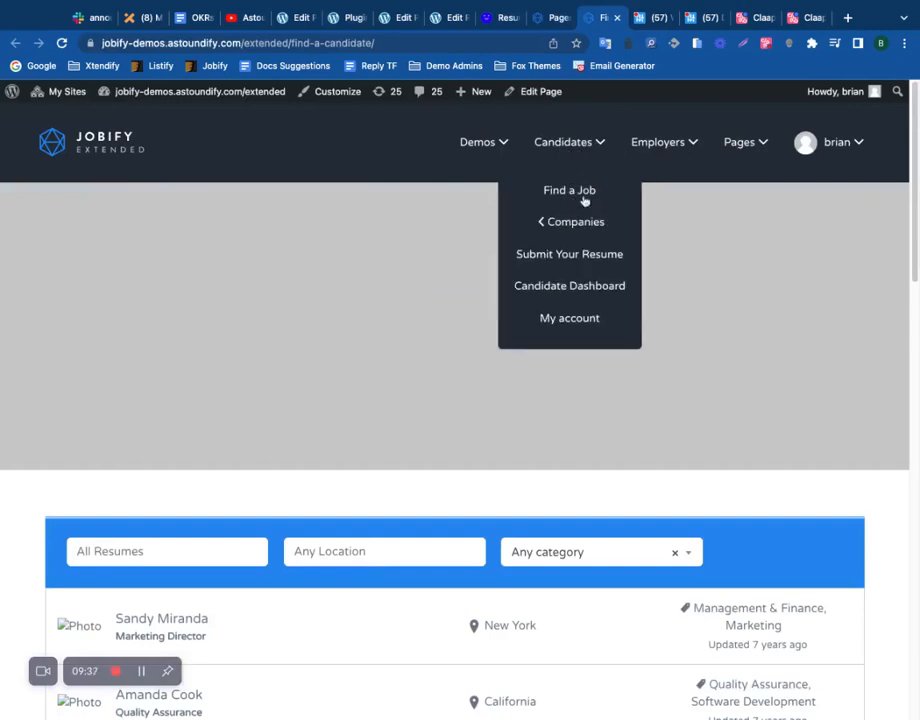
mouse_move(642, 159)
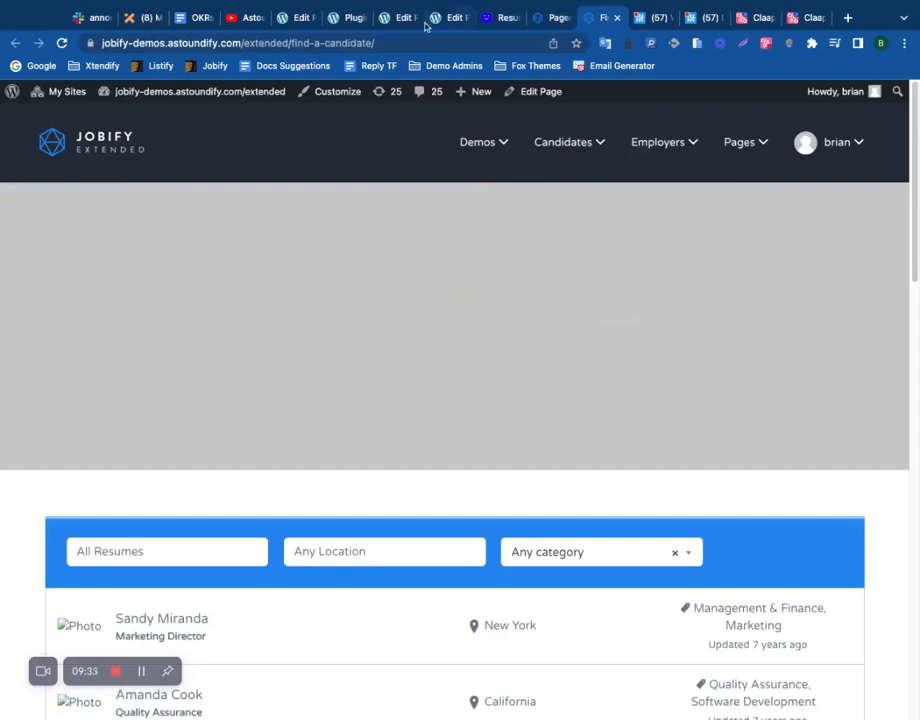
Return to the local site's installed plugins and locate the WP Job Manager - Resume Manager entry.
click(352, 17)
scroll(301, 481, down, 10)
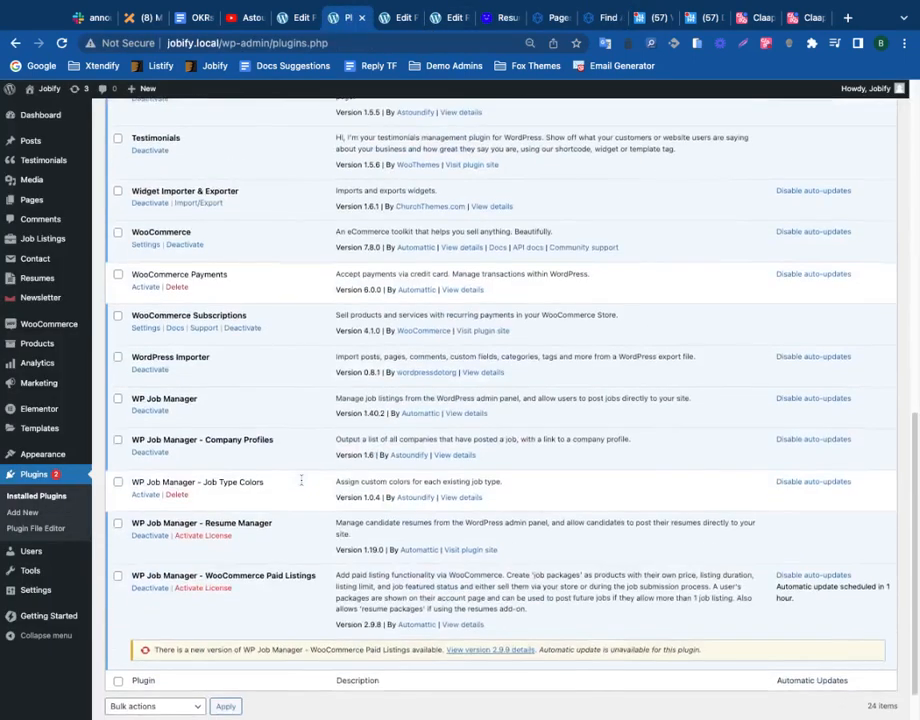
triple_click(131, 522)
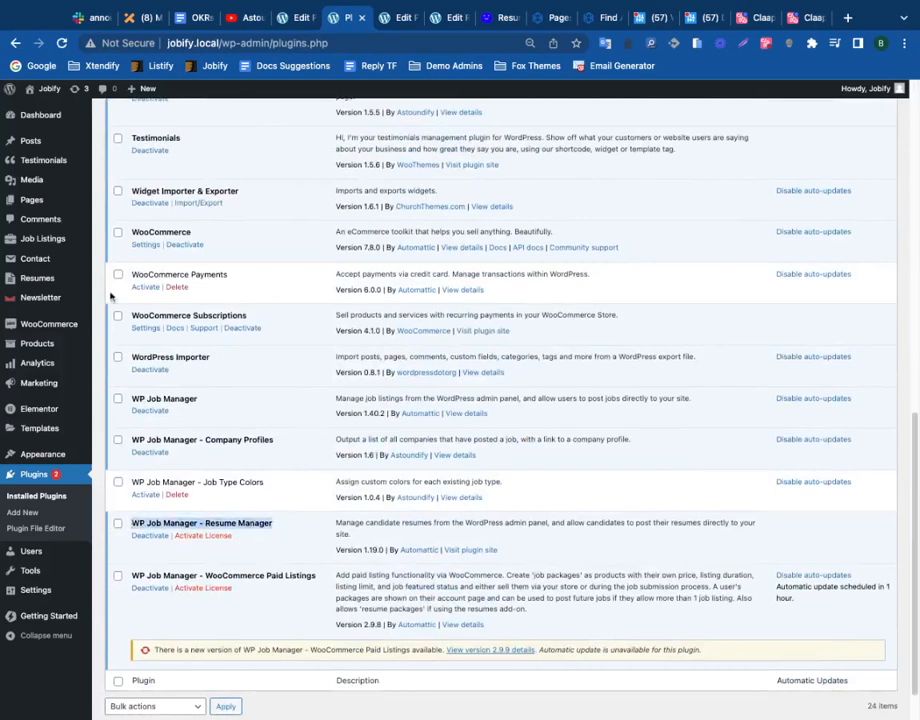
scroll(110, 295, down, 2)
Open the list of all resumes in the local site's admin.
scroll(108, 293, up, 15)
mouse_move(49, 285)
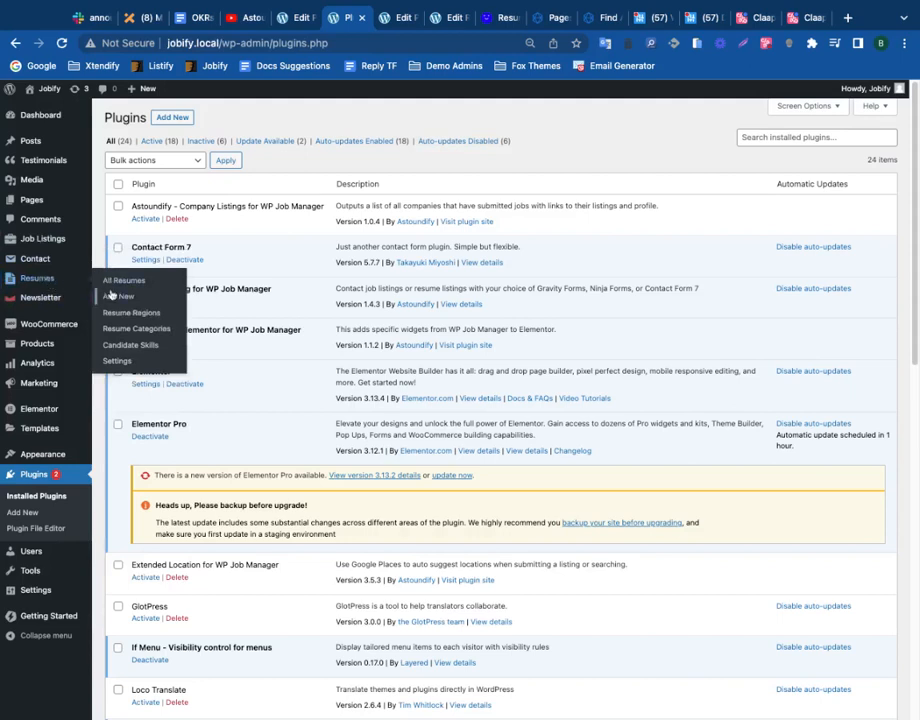
click(120, 286)
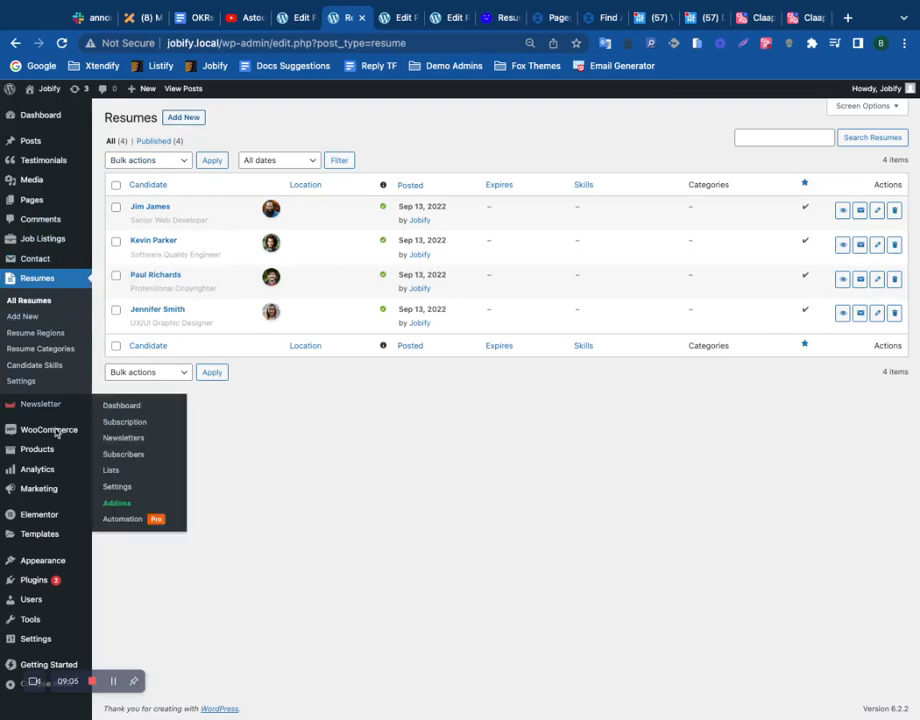
mouse_move(25, 567)
scroll(27, 572, down, 1)
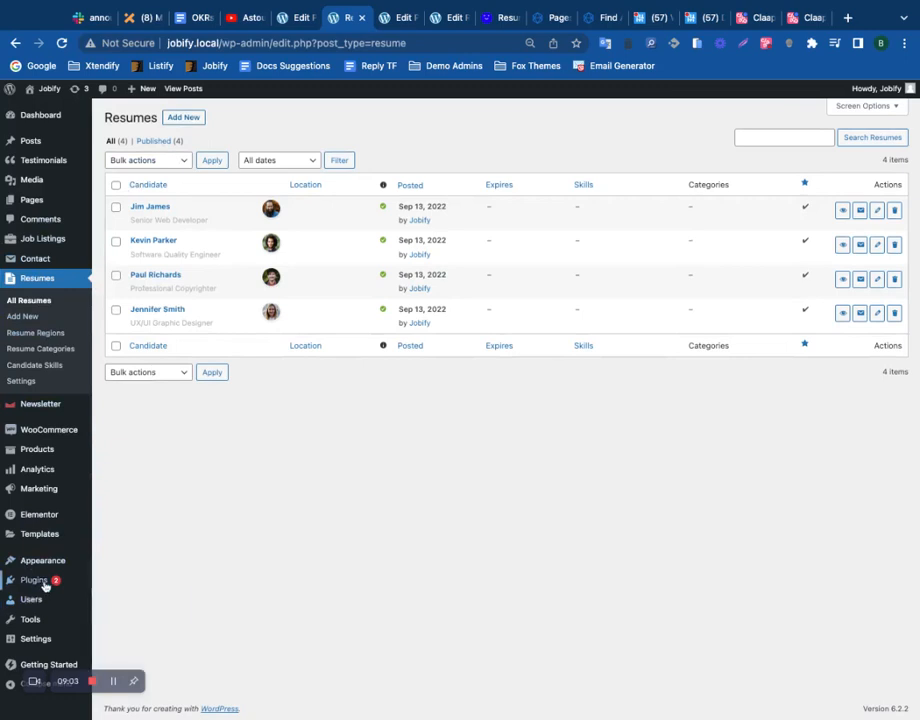
mouse_move(53, 583)
Open the Submit Resume page from the site's pages for editing and highlight its [submit_resume_form] shortcode.
click(46, 210)
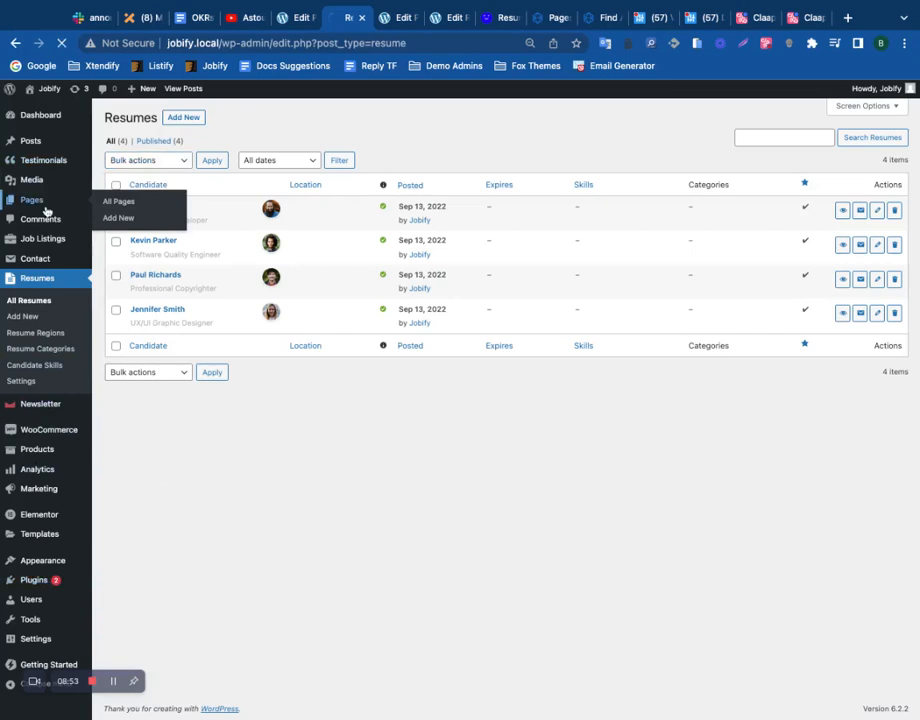
scroll(237, 390, down, 2)
scroll(237, 390, down, 5)
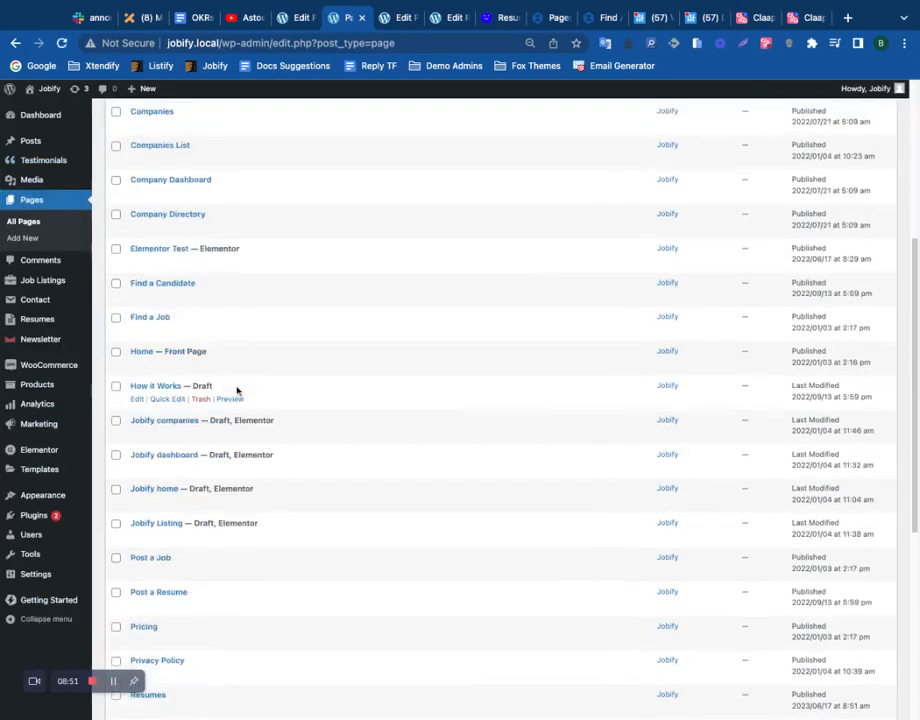
scroll(208, 386, down, 4)
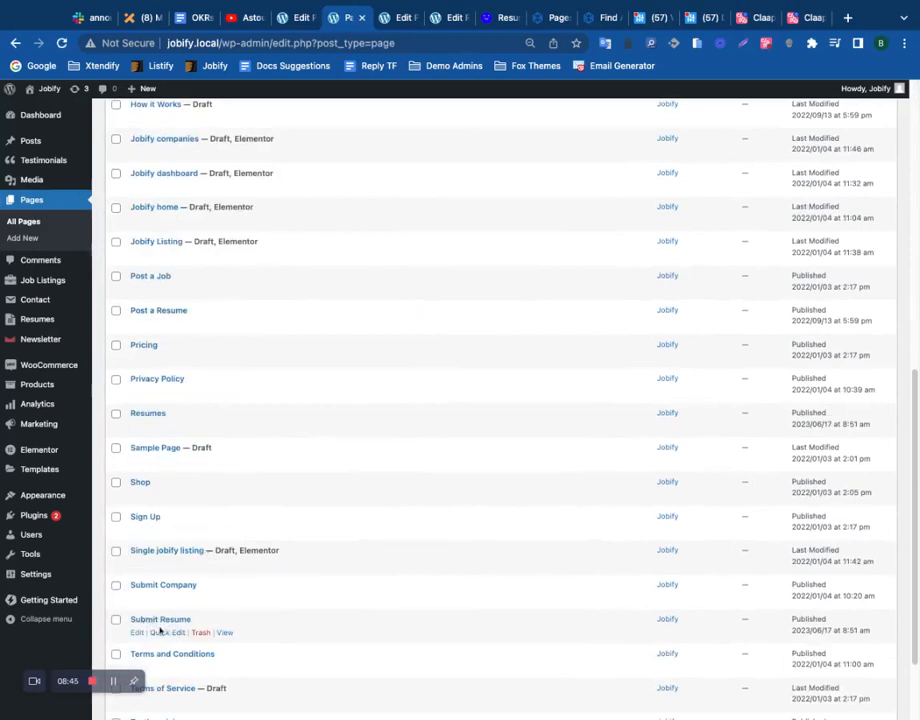
scroll(166, 622, down, 1)
scroll(166, 622, down, 2)
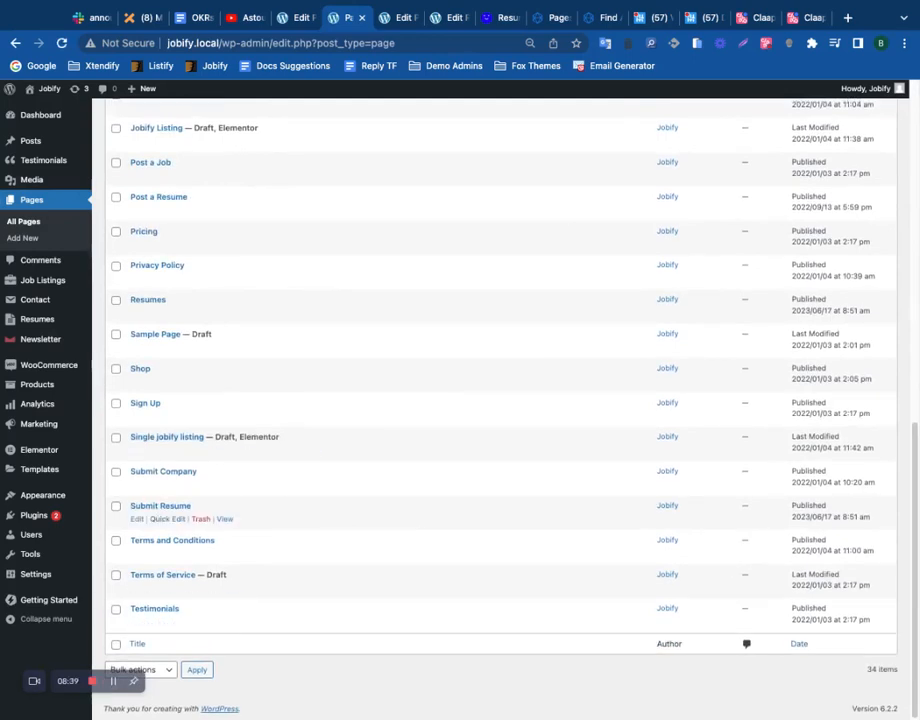
click(139, 519)
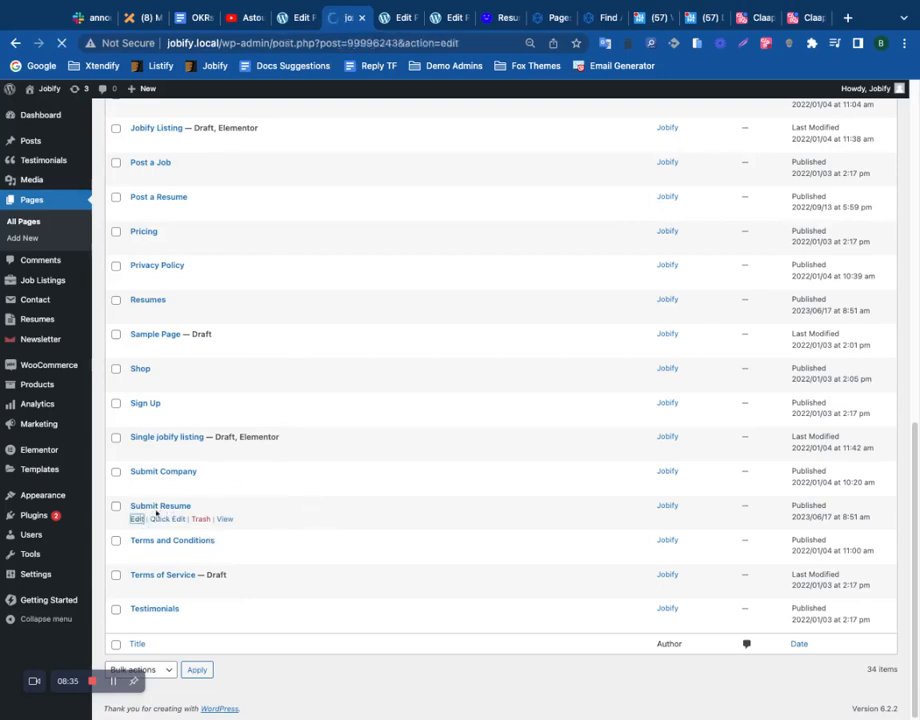
drag(304, 262, 180, 266)
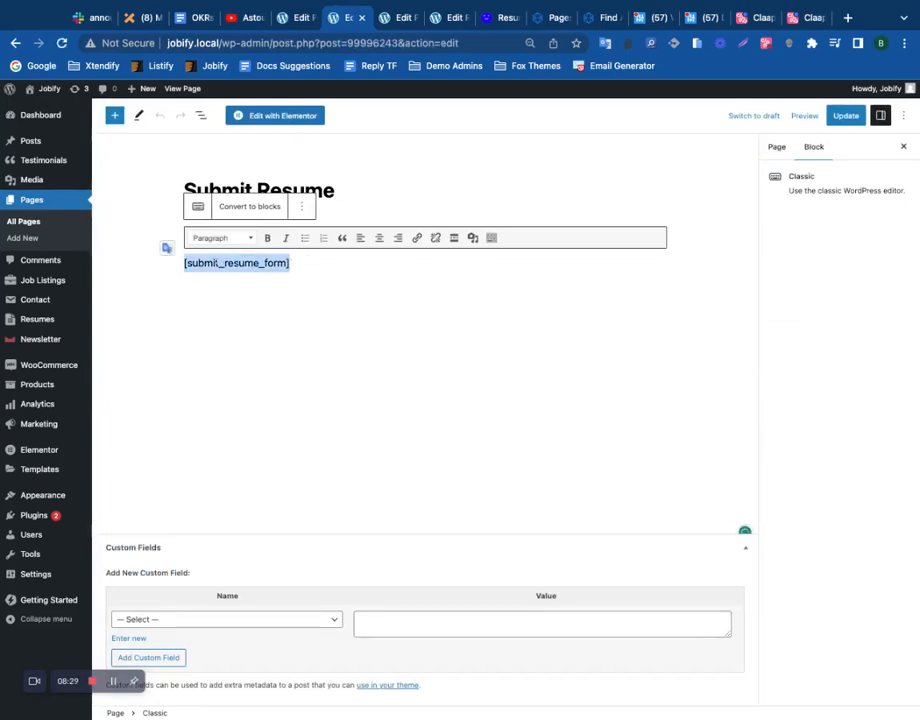
Go back to all pages, open the Resumes page for editing and highlight its [resumes] shortcode.
click(23, 221)
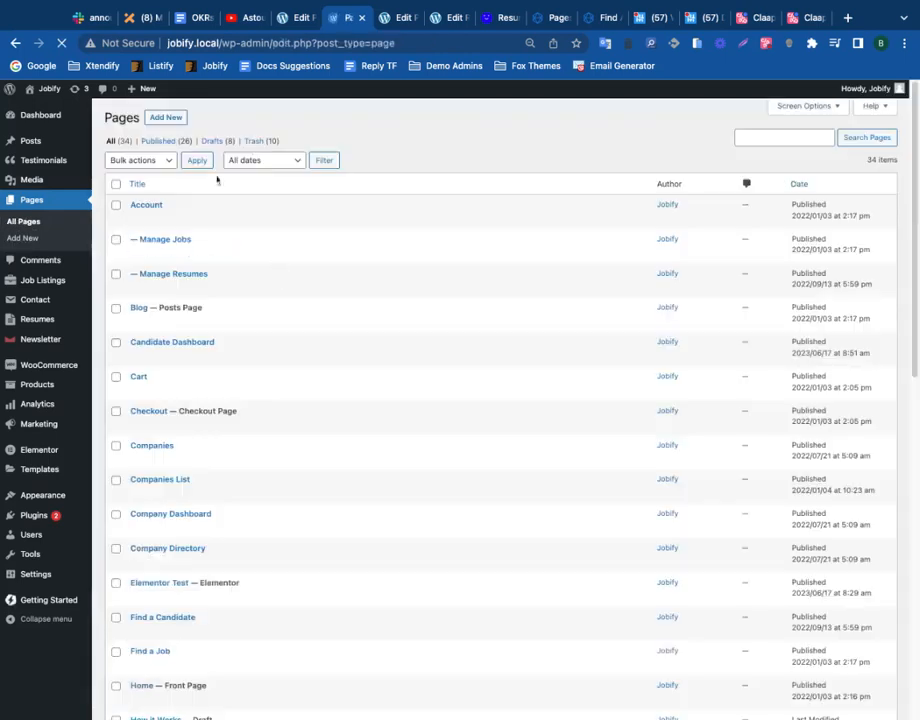
scroll(224, 323, down, 1)
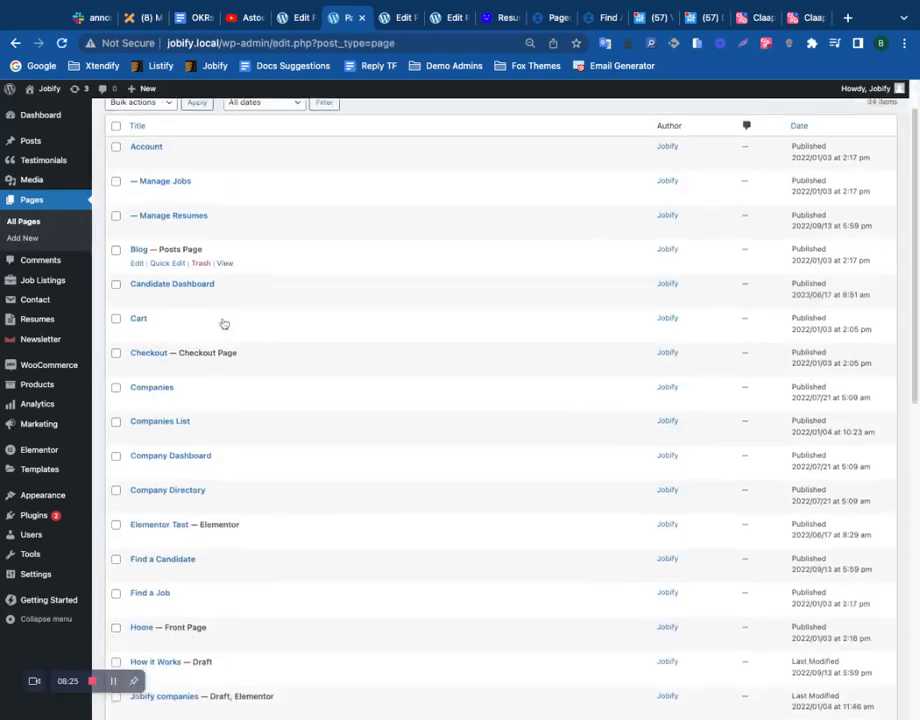
scroll(189, 340, down, 5)
scroll(189, 354, down, 4)
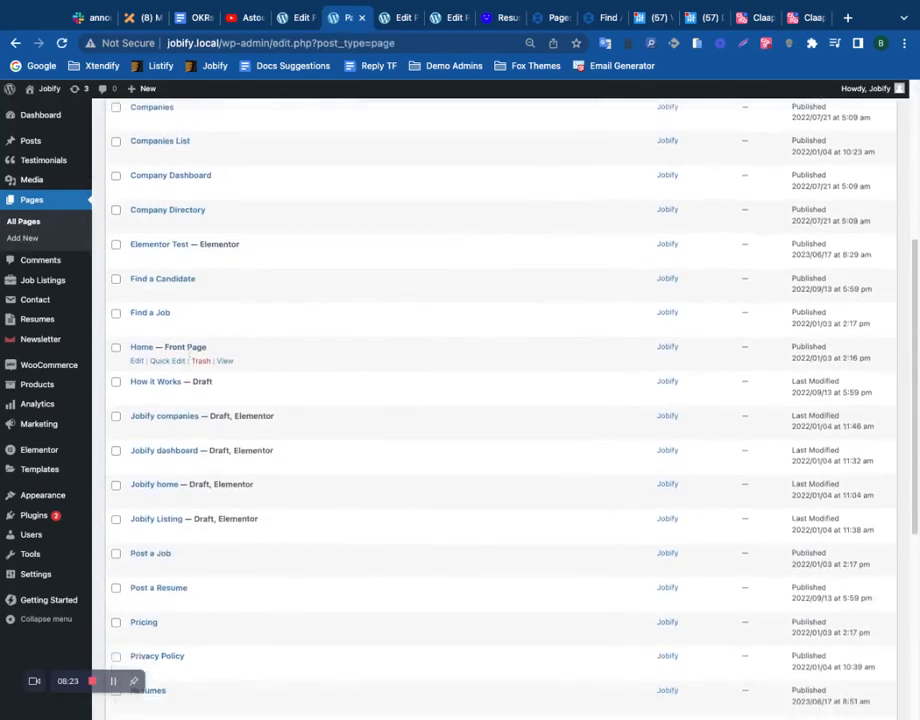
click(137, 532)
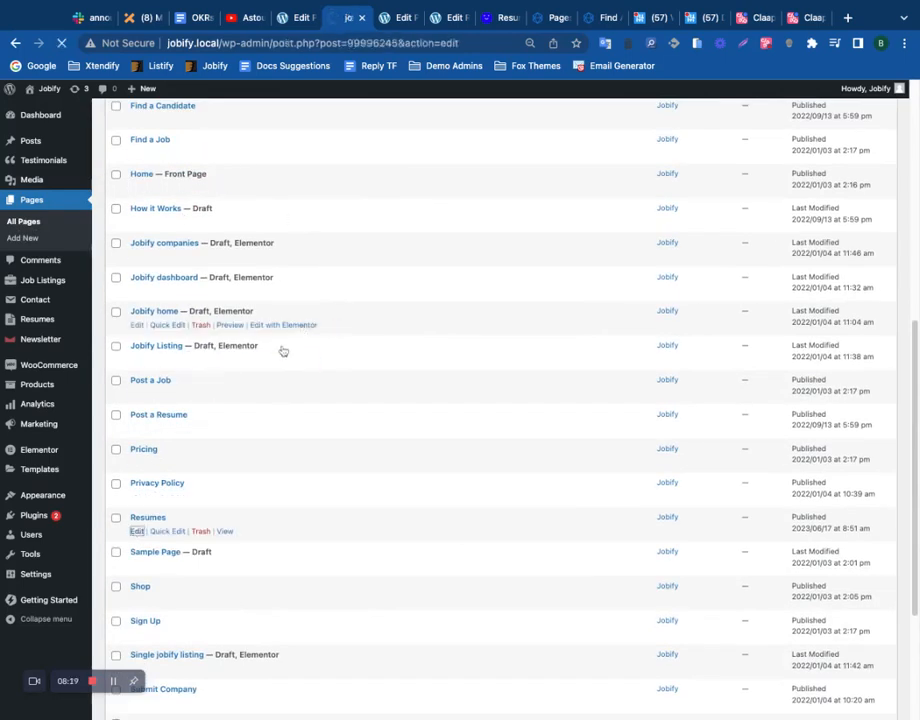
drag(236, 264, 172, 270)
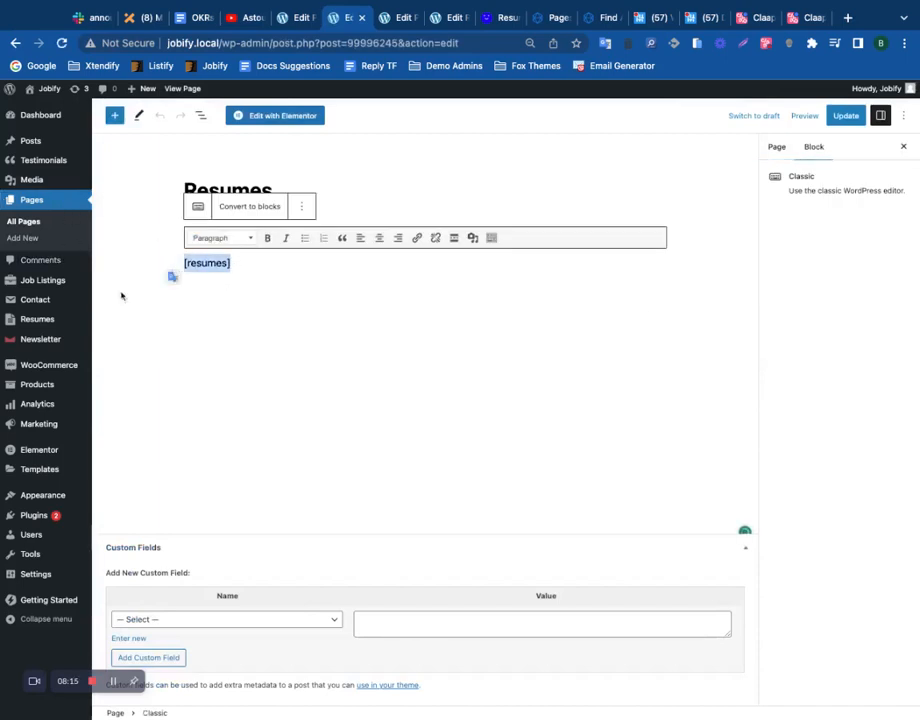
Open the page assignments in the Resumes settings to check the submit, dashboard and listings pages.
mouse_move(55, 283)
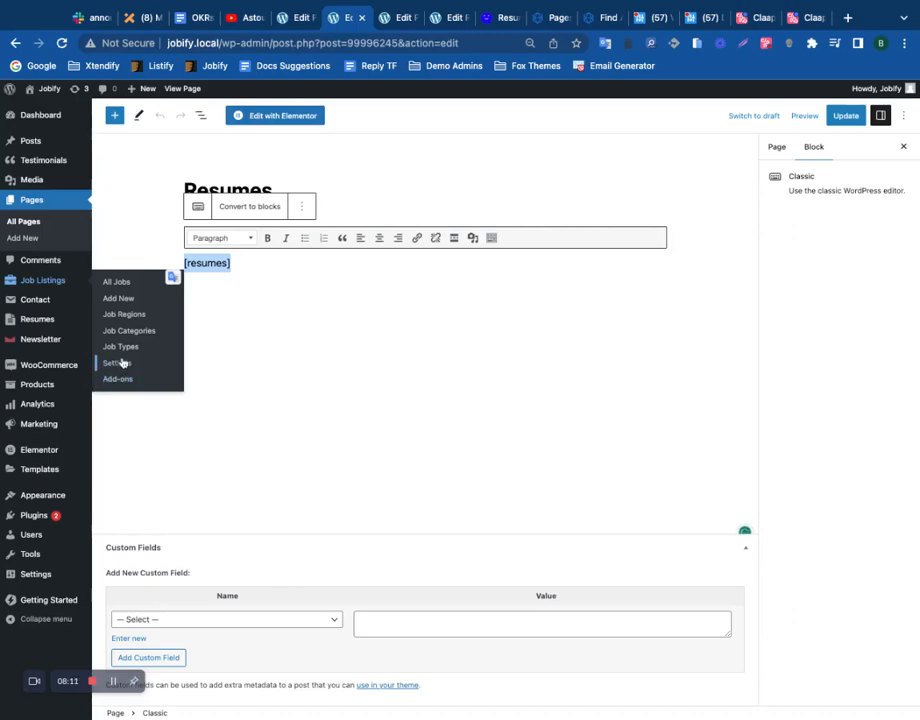
mouse_move(74, 318)
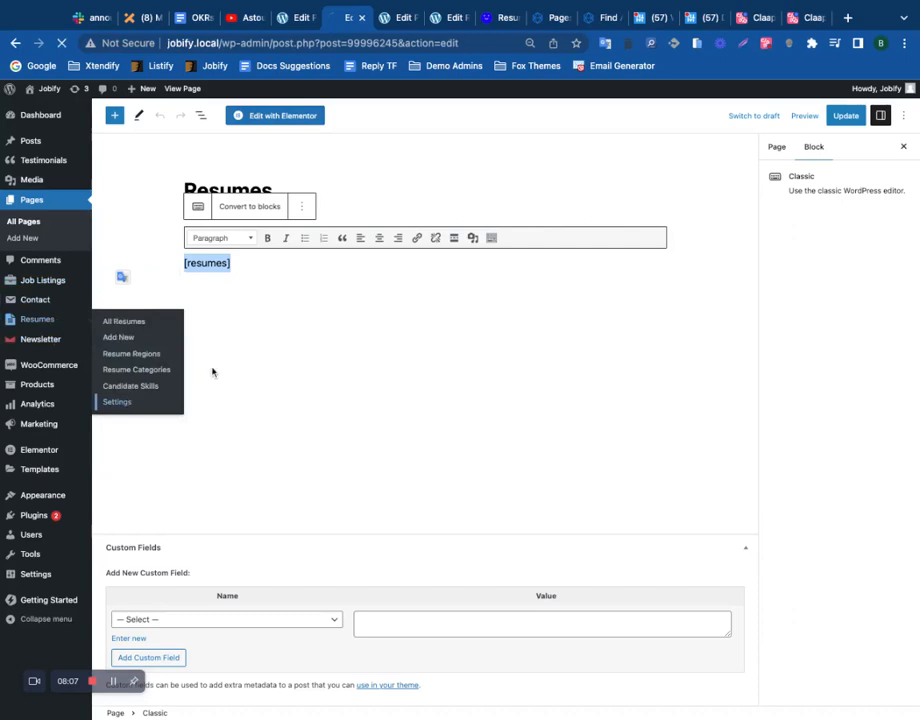
click(119, 402)
click(394, 121)
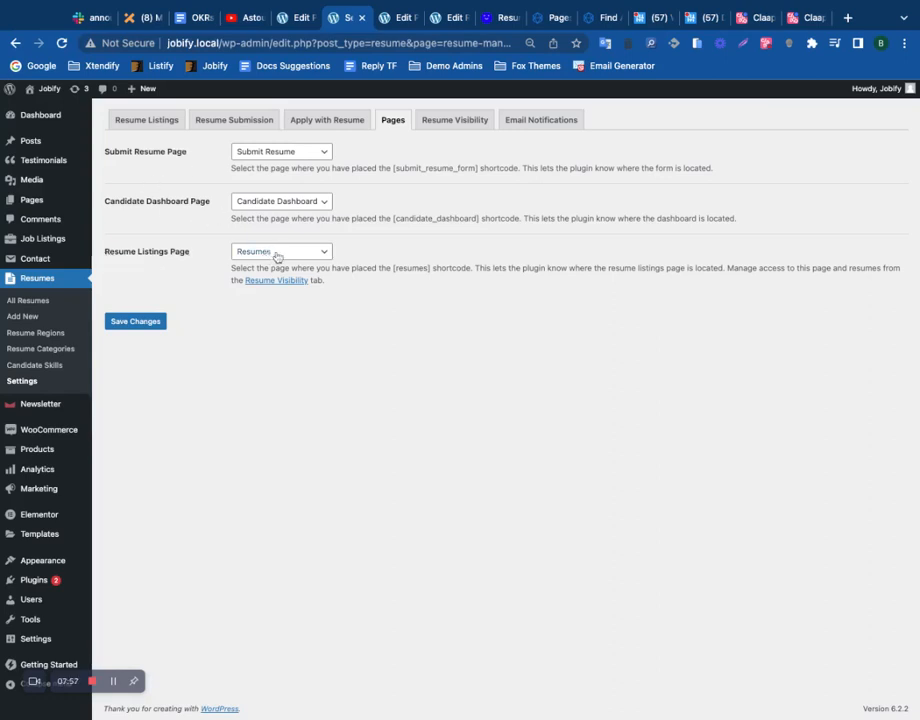
Open the page assignments in the Job Listings settings and highlight the form, dashboard, listings and terms page rows.
mouse_move(55, 238)
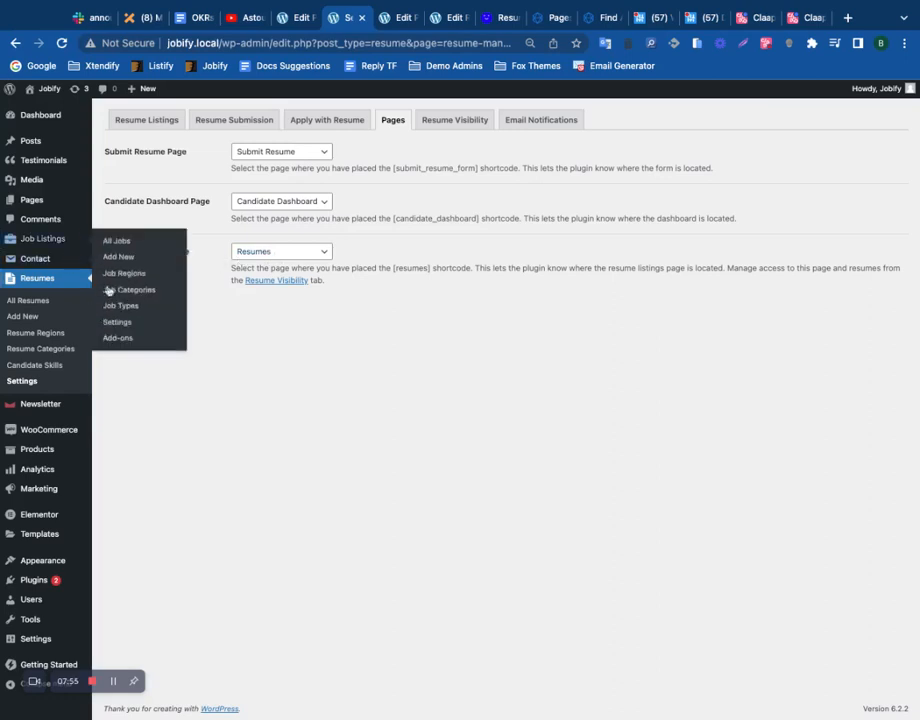
click(117, 322)
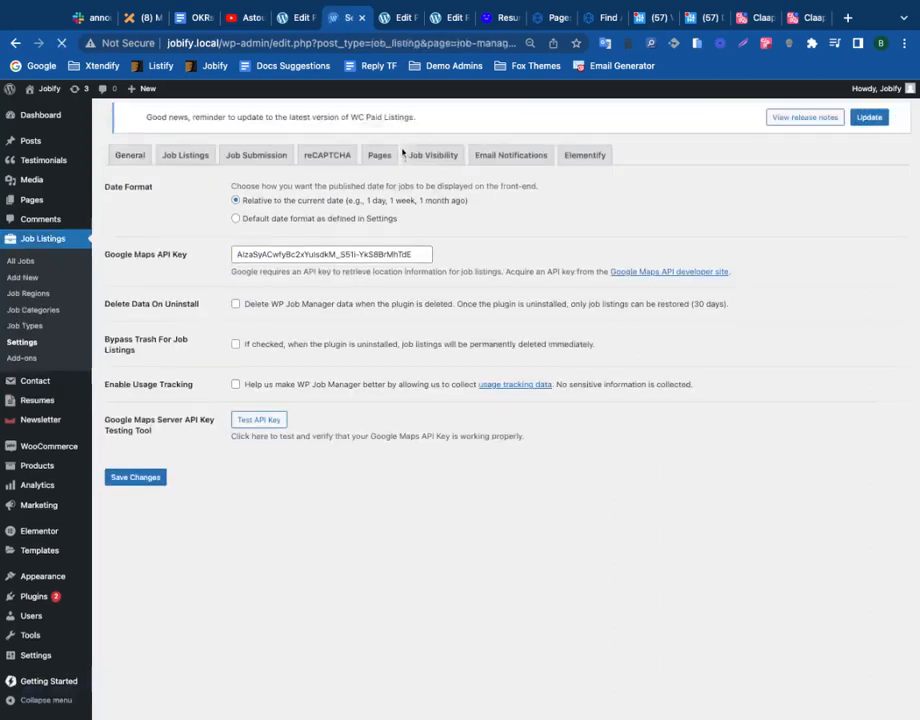
click(379, 121)
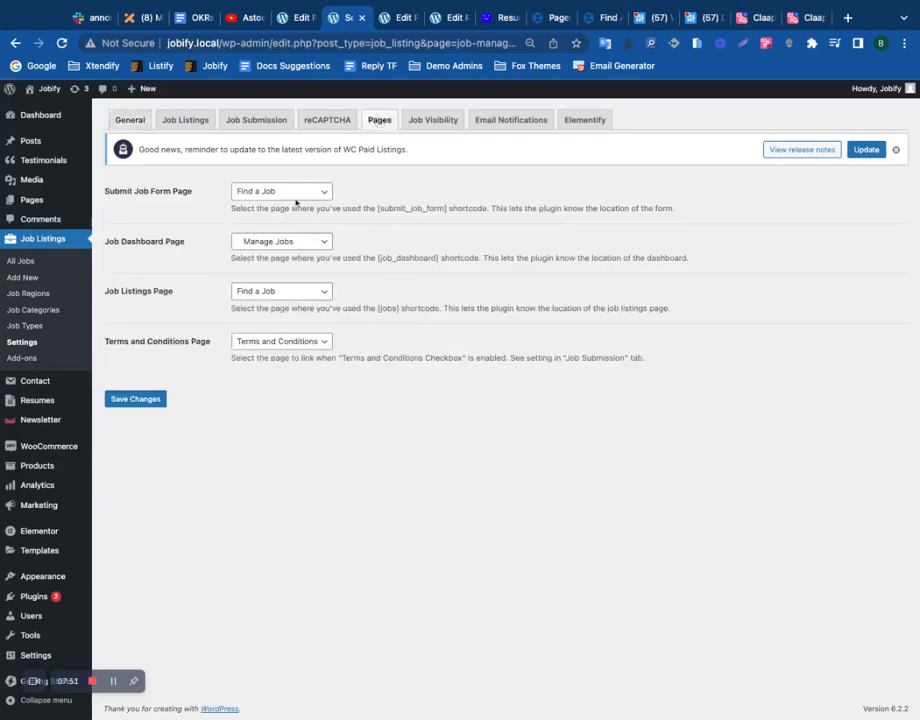
drag(106, 195, 107, 334)
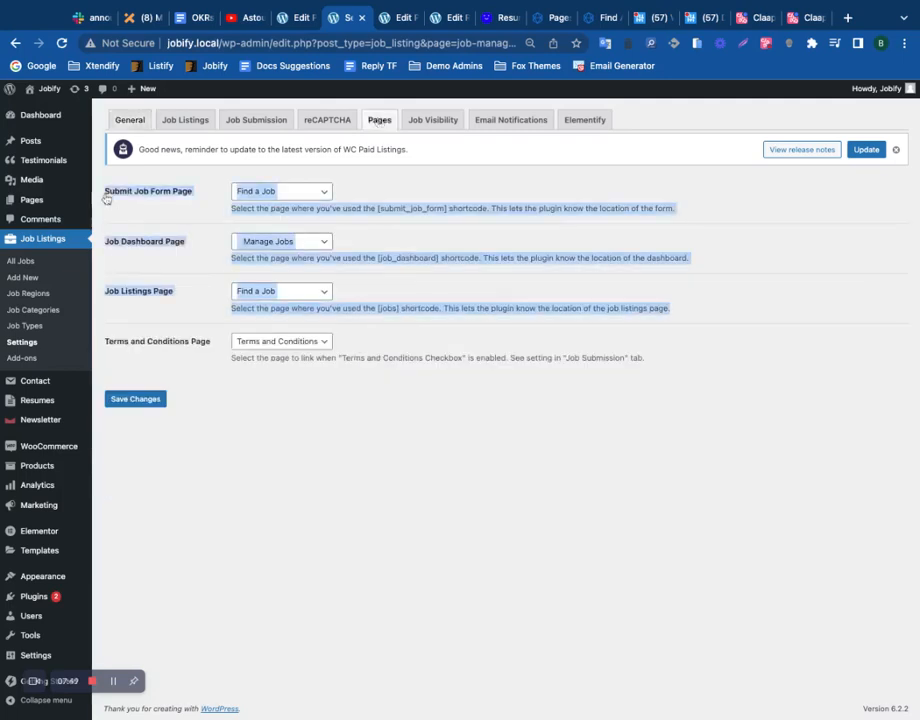
click(183, 311)
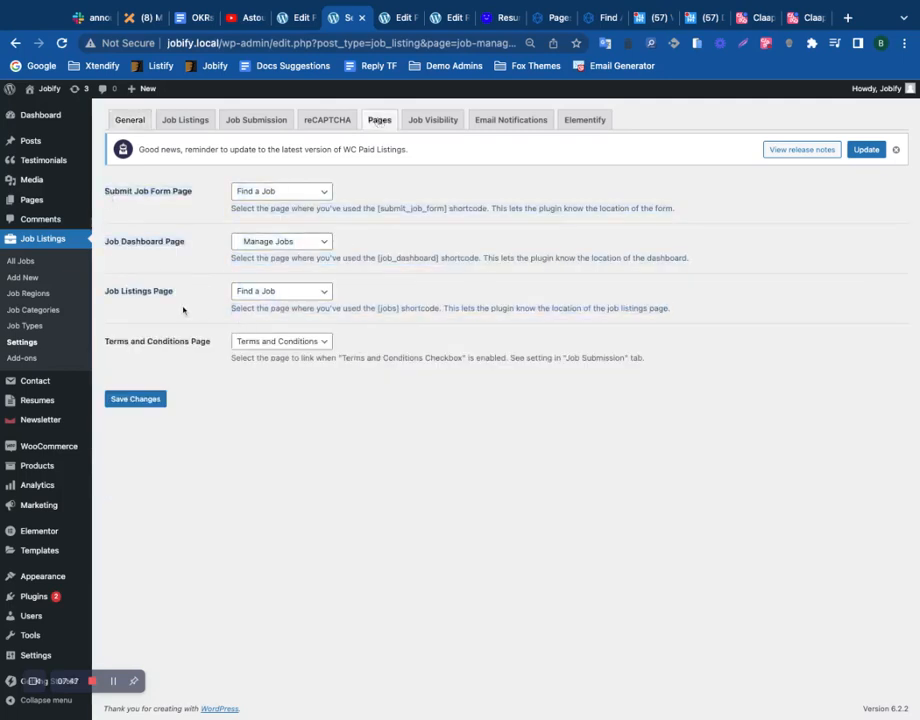
drag(180, 310, 104, 189)
drag(98, 191, 212, 345)
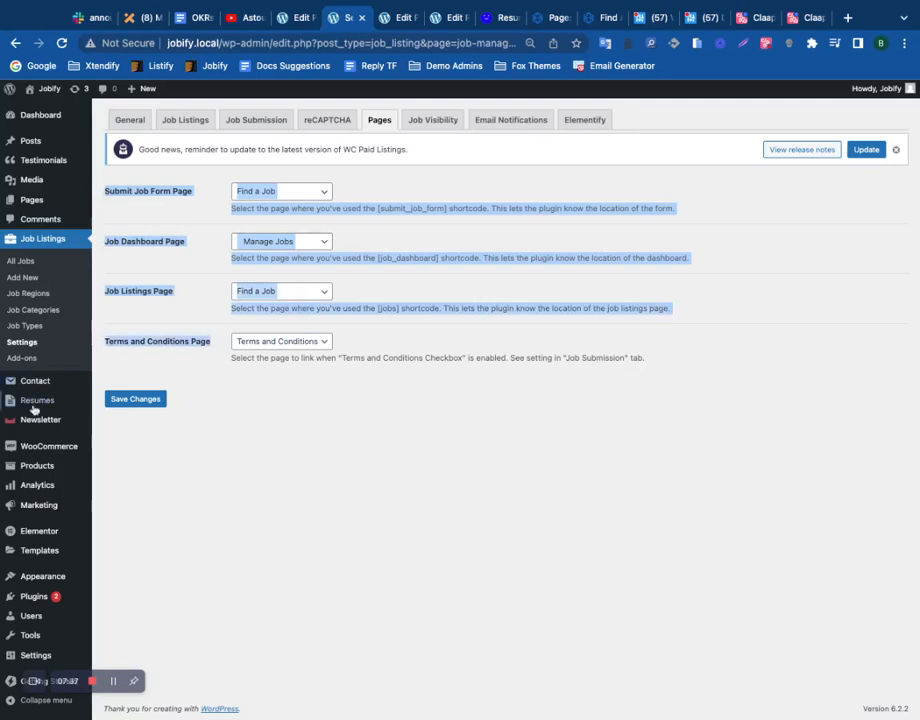
Return from the job listing settings to the page assignments in the Resumes settings.
mouse_move(40, 400)
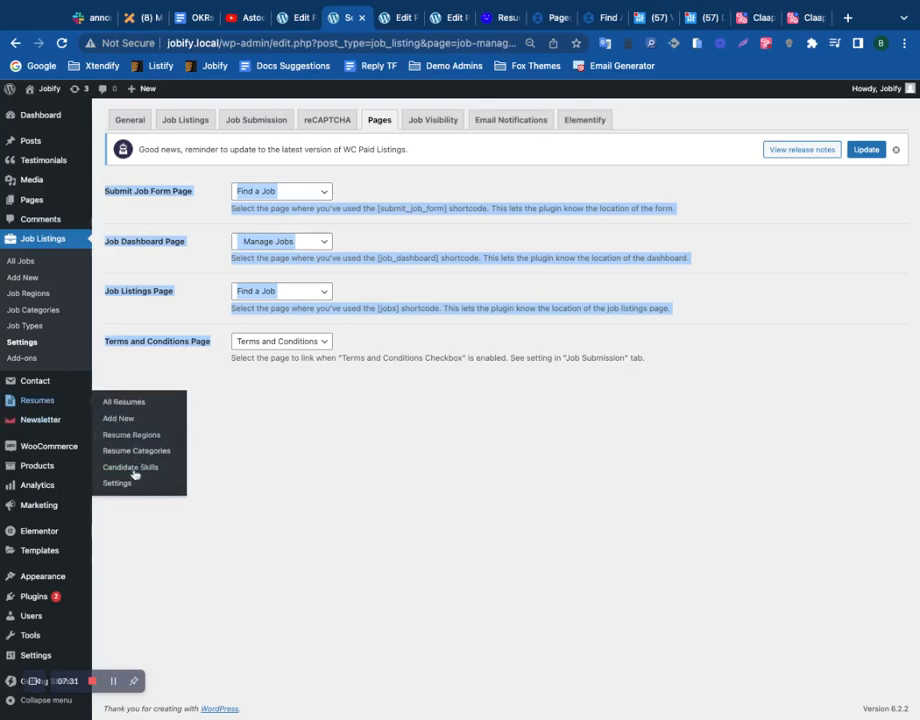
click(109, 484)
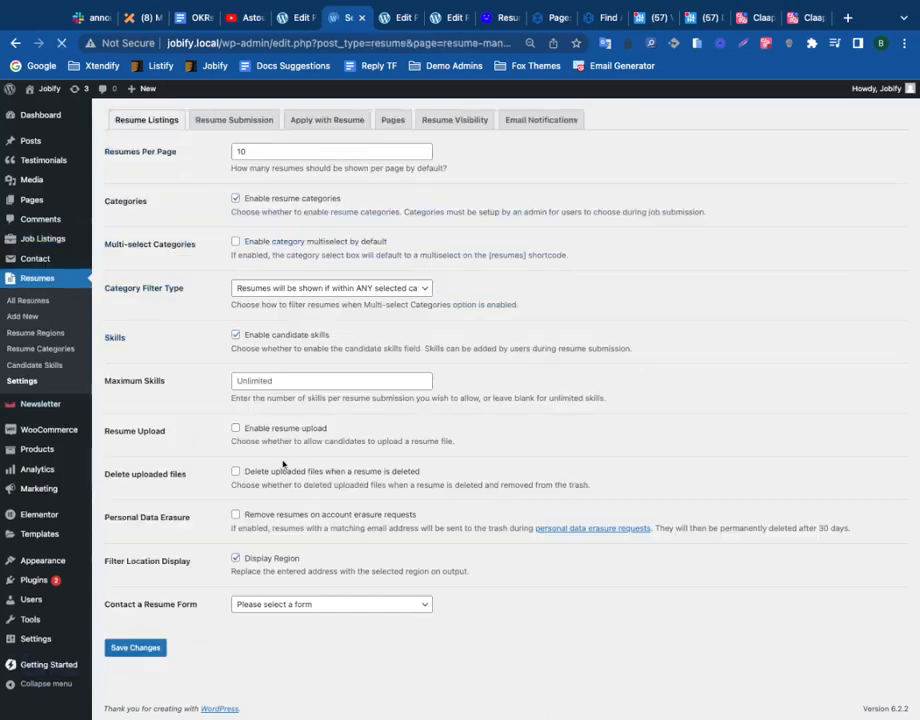
click(392, 122)
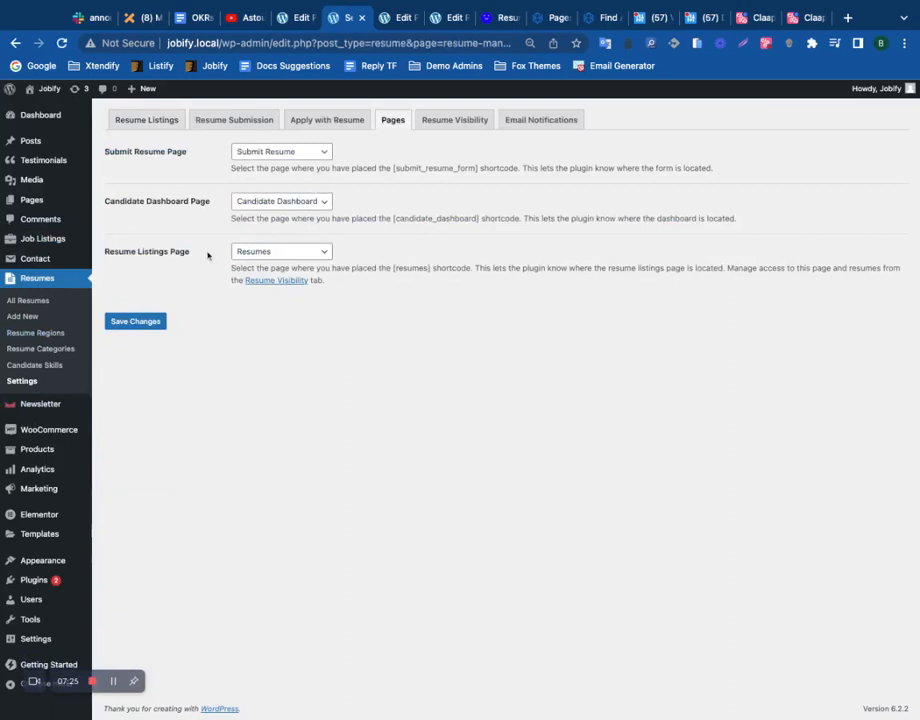
Open the Senior Web Developer's resume from all resumes for editing and review its candidate data, education and experience.
click(36, 303)
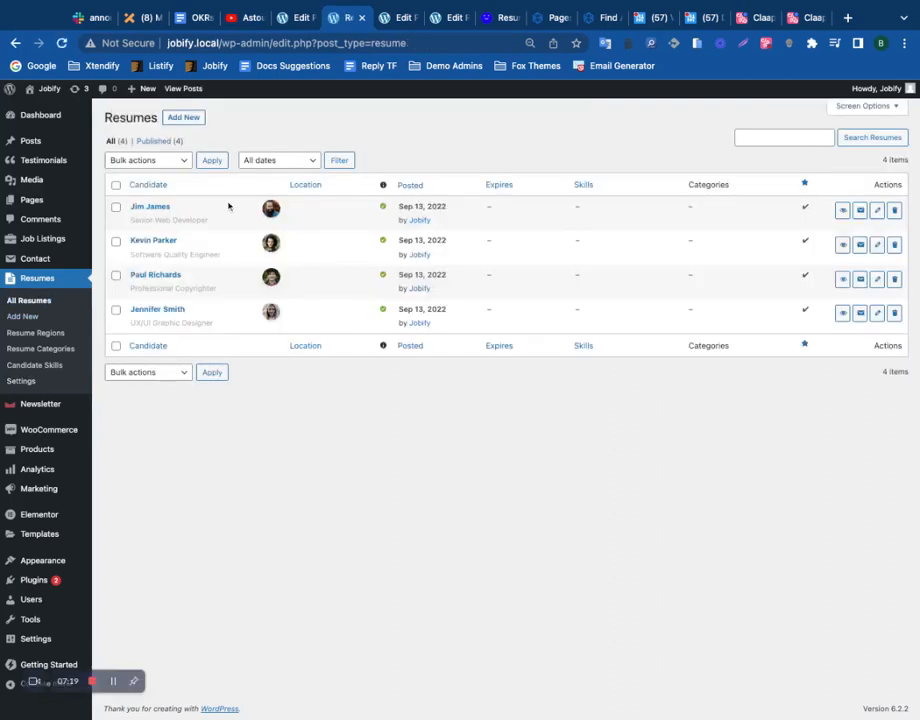
click(877, 210)
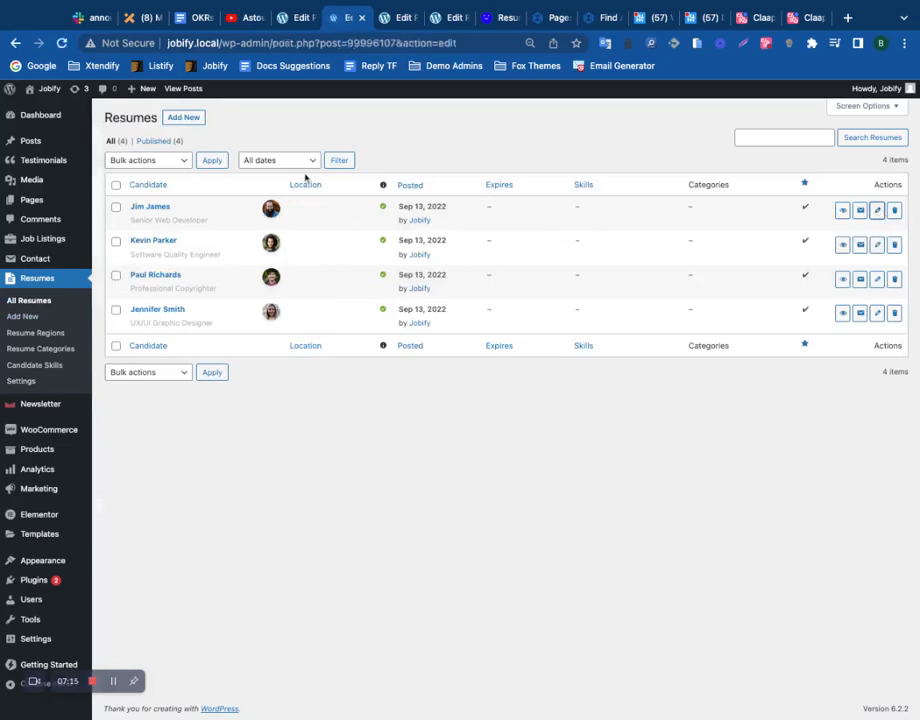
scroll(370, 390, down, 5)
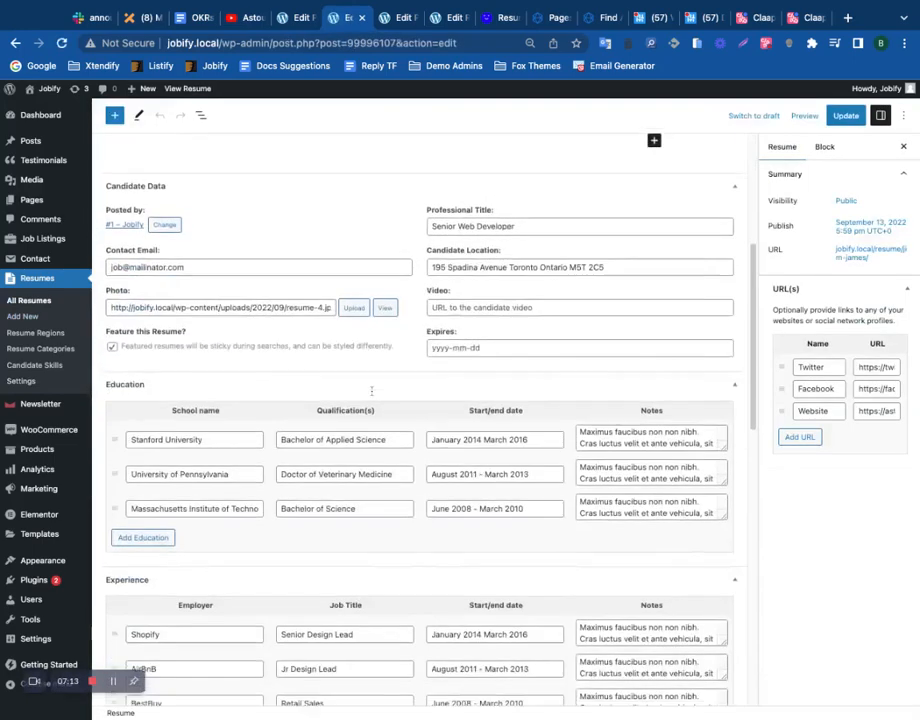
Highlight the Senior Web Developer's resume description, professional title and location, and point out the contact email, photo and video fields.
scroll(371, 390, down, 3)
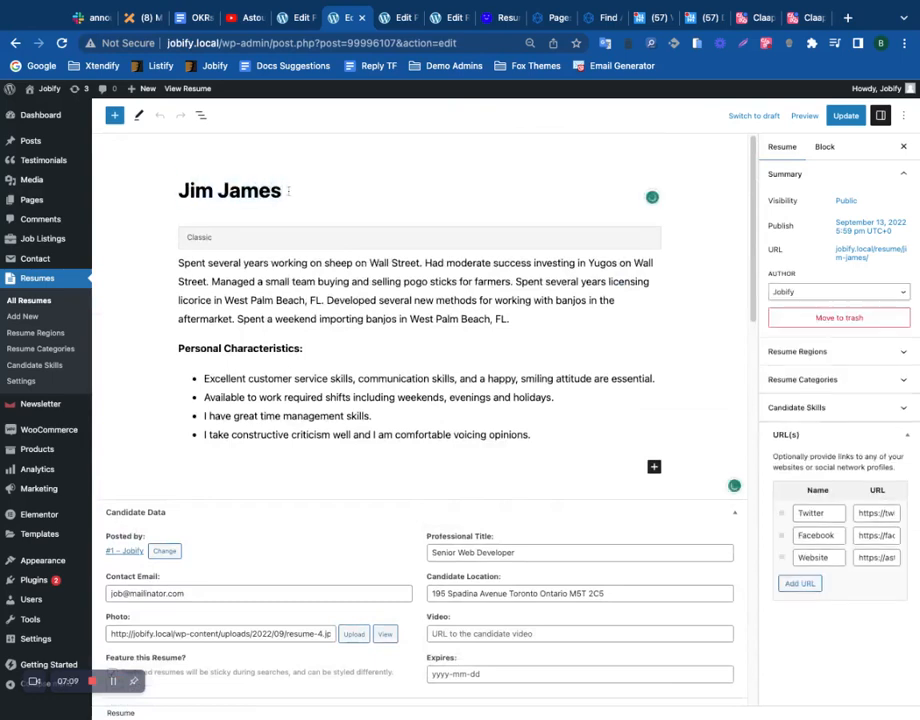
drag(180, 266, 531, 434)
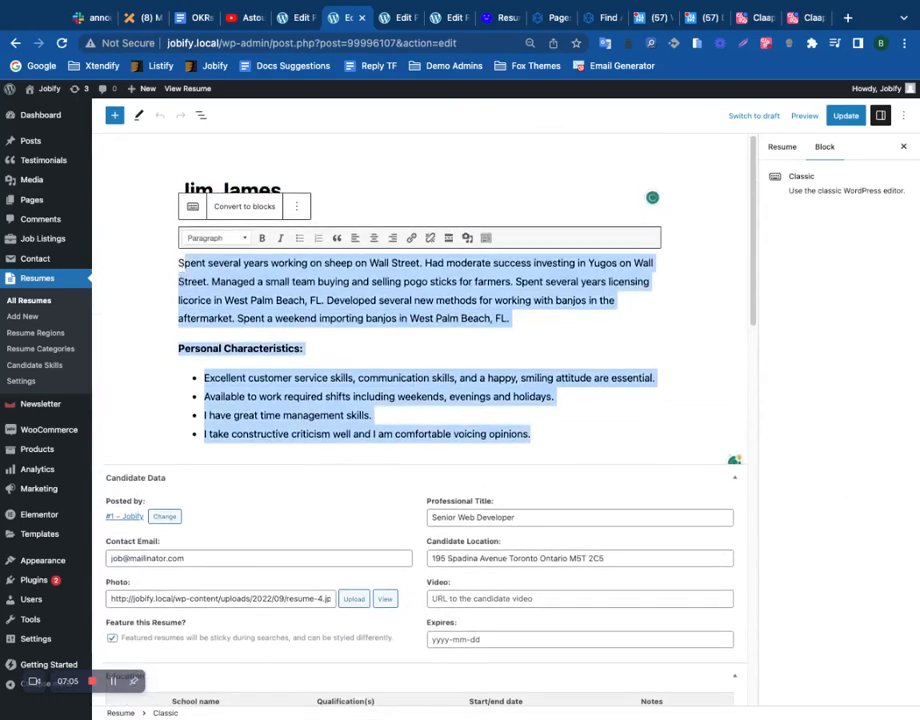
triple_click(428, 504)
drag(430, 507, 499, 506)
drag(431, 518, 516, 518)
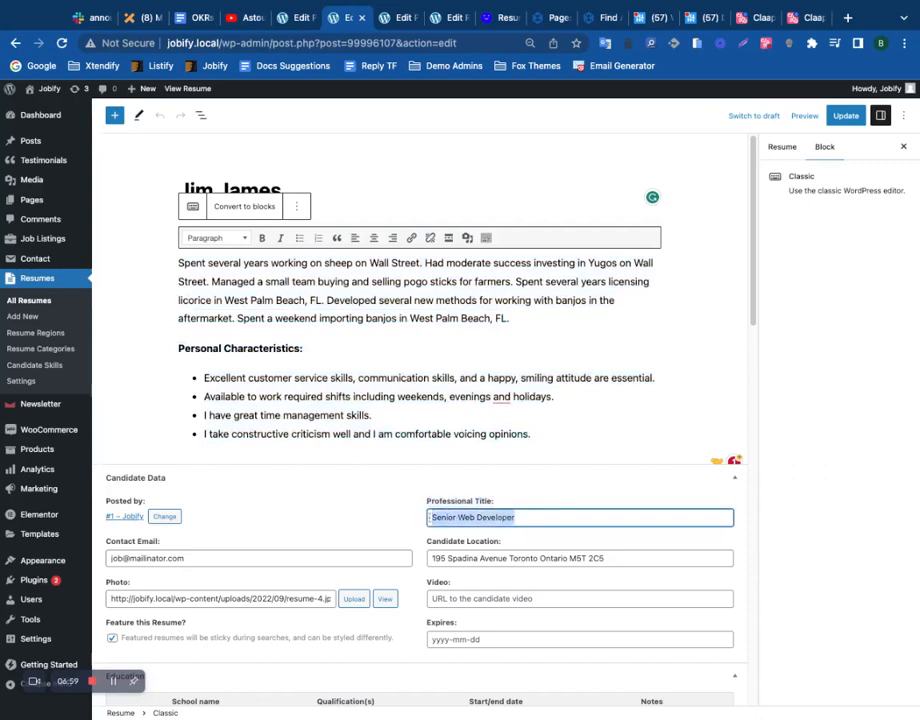
triple_click(111, 557)
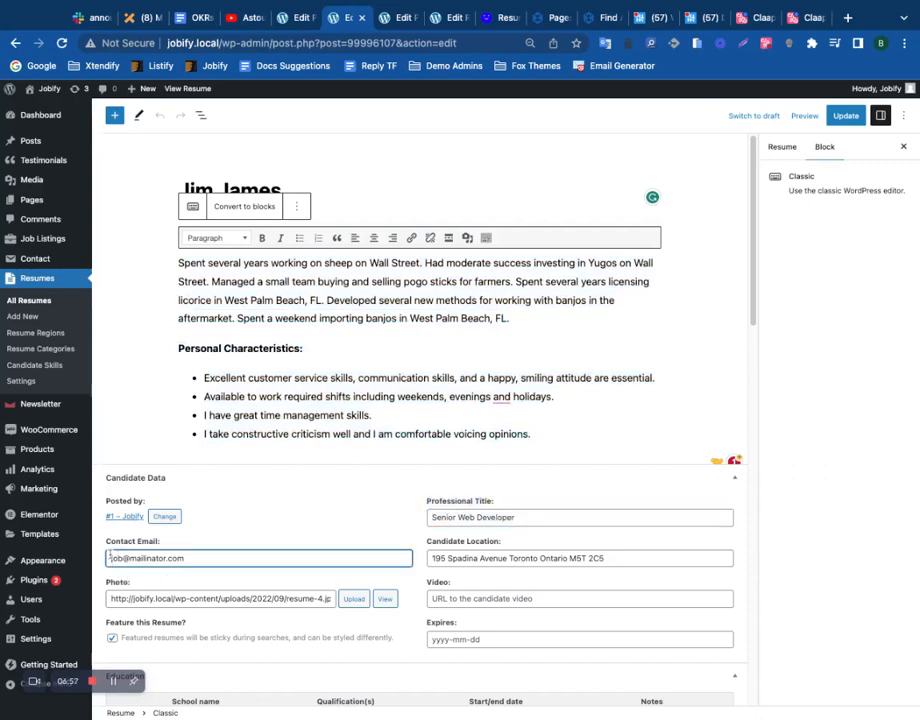
triple_click(432, 558)
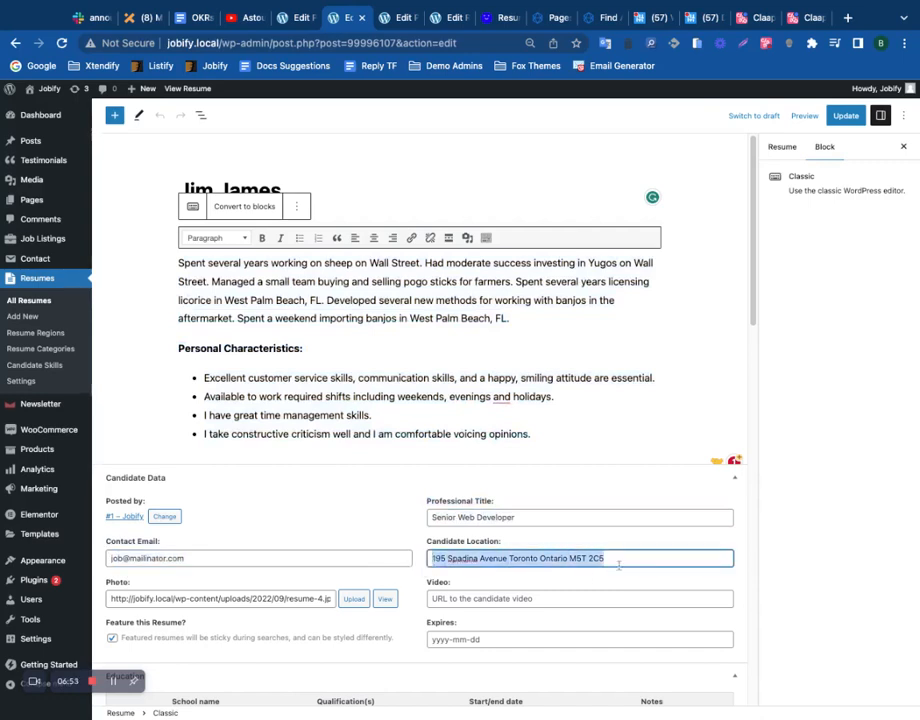
click(237, 598)
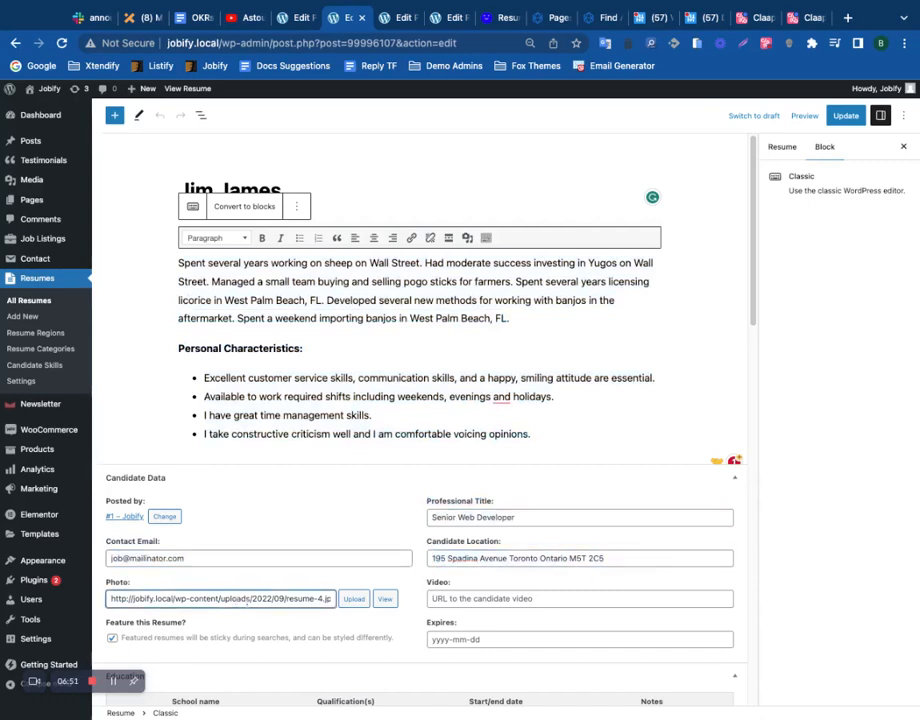
click(497, 598)
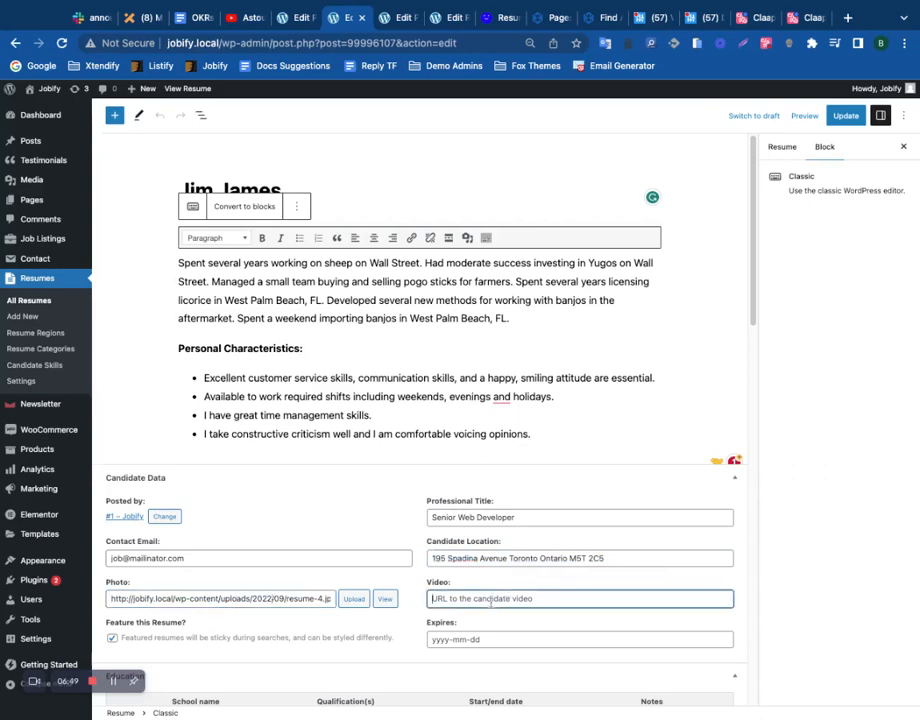
Examine the resume's featured option and expiry field along with its education, experience and custom fields sections.
scroll(495, 598, down, 3)
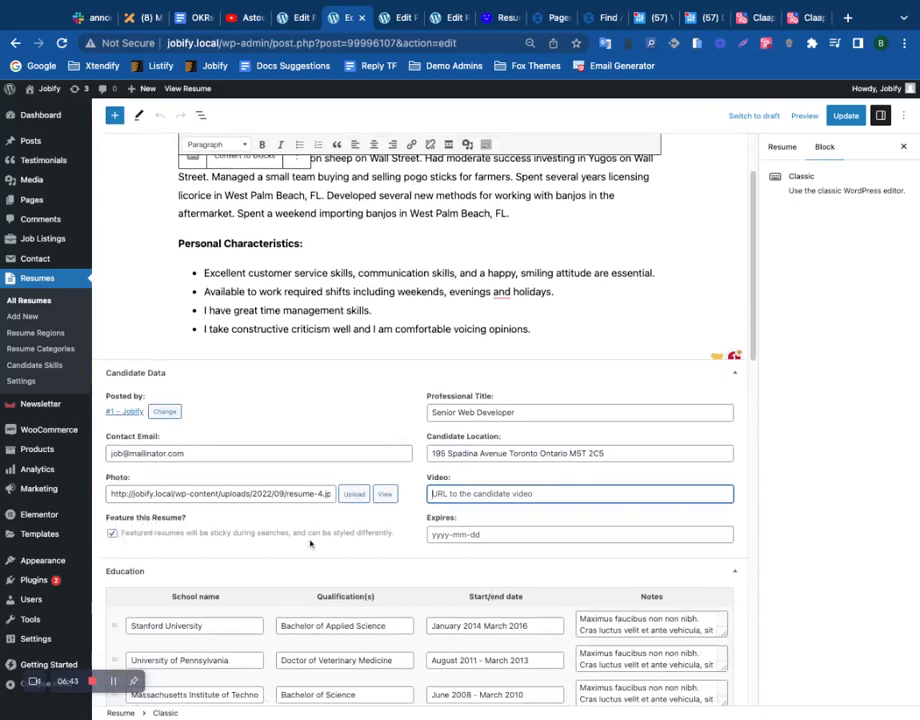
click(186, 527)
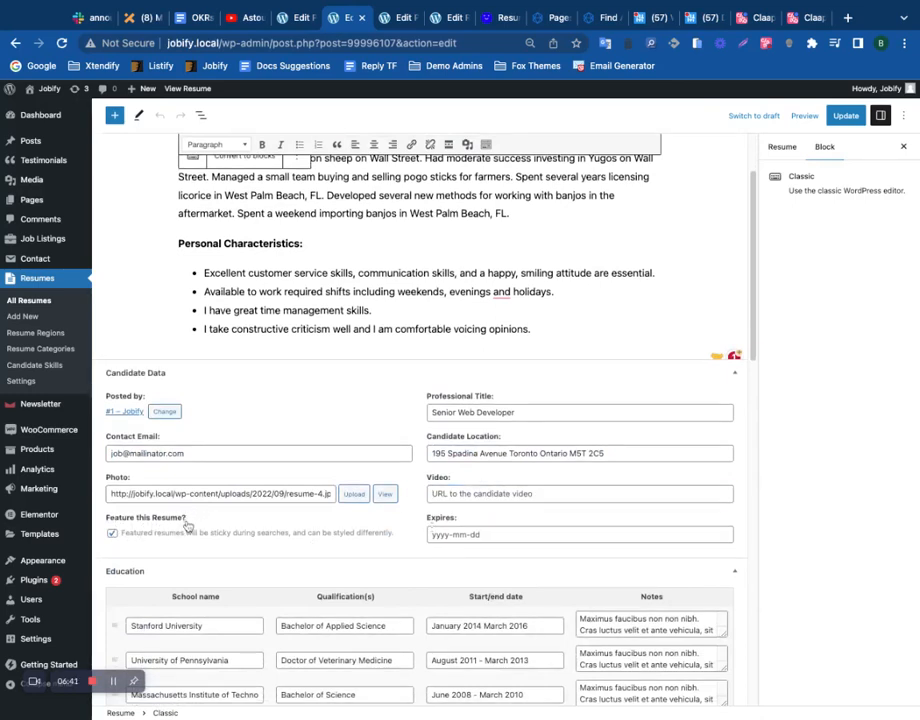
triple_click(185, 524)
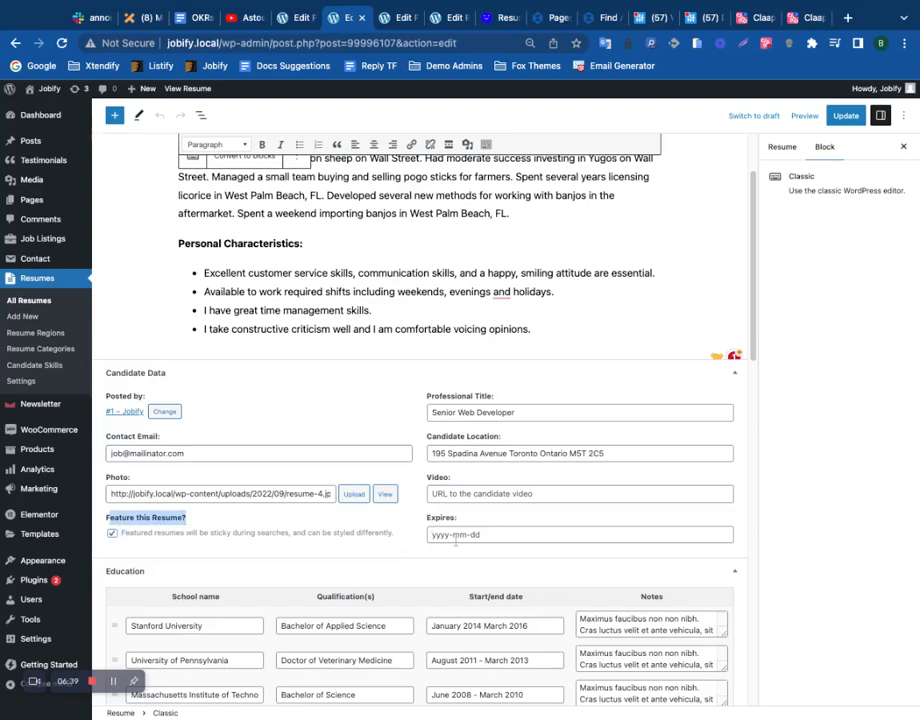
scroll(455, 541, down, 3)
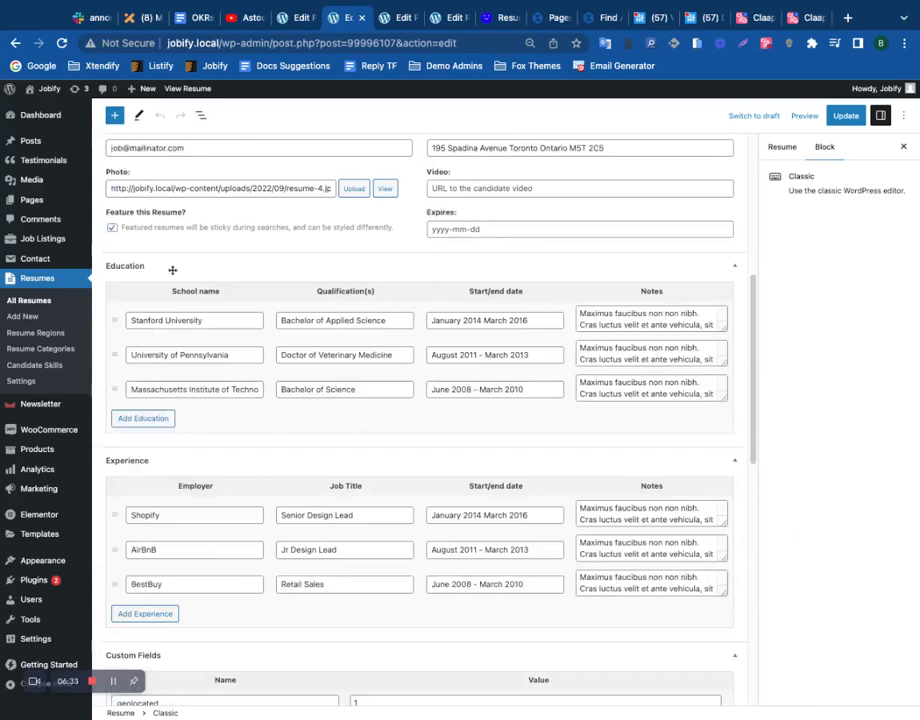
click(113, 265)
click(144, 267)
scroll(203, 437, down, 5)
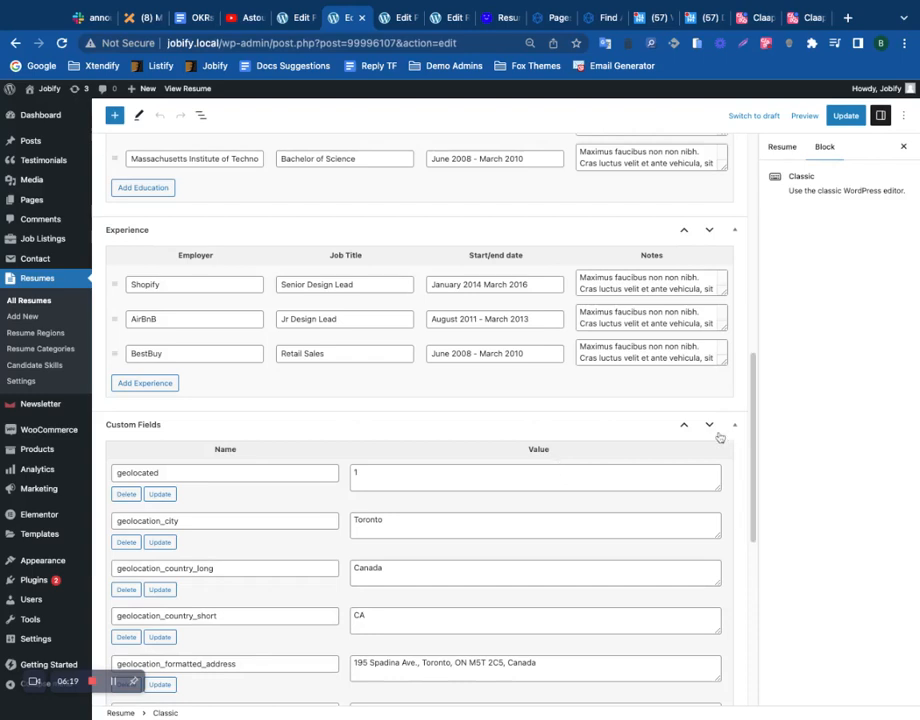
Highlight the candidate location once more in the resume's candidate data.
scroll(534, 421, up, 10)
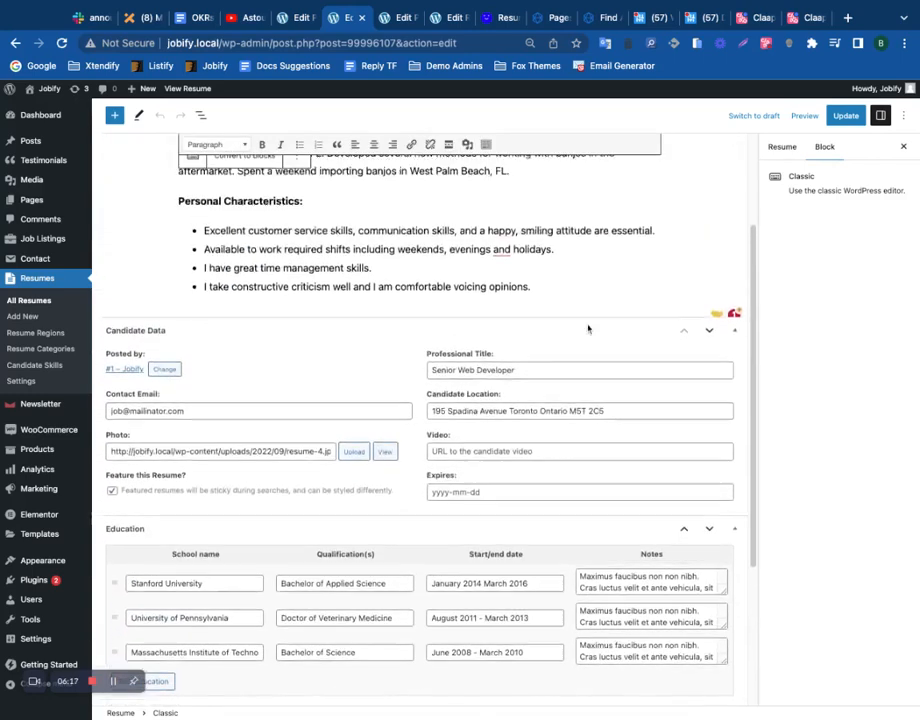
drag(598, 421, 402, 385)
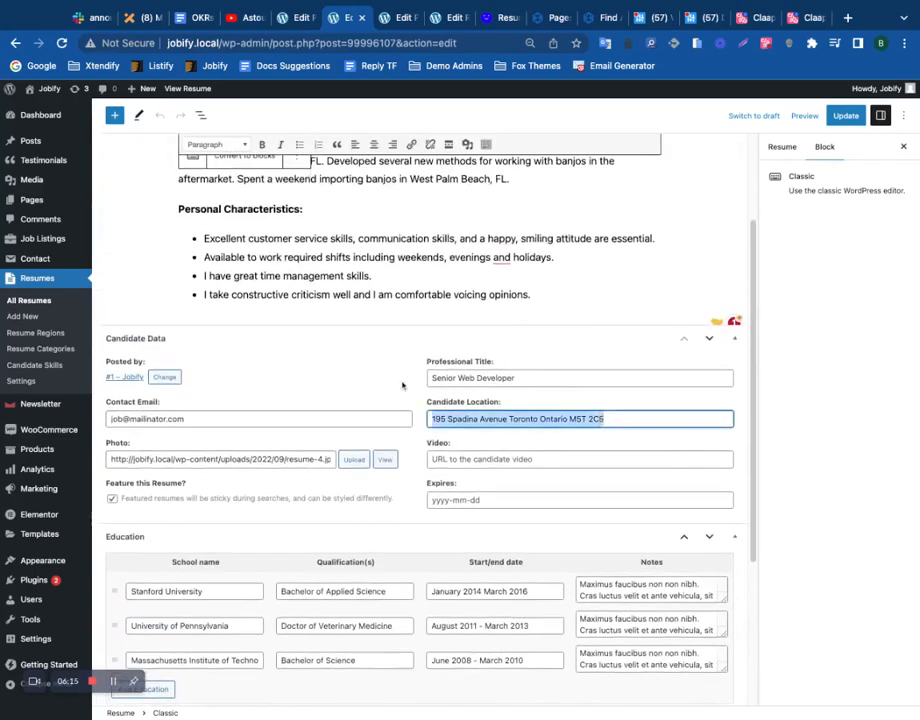
scroll(505, 421, up, 3)
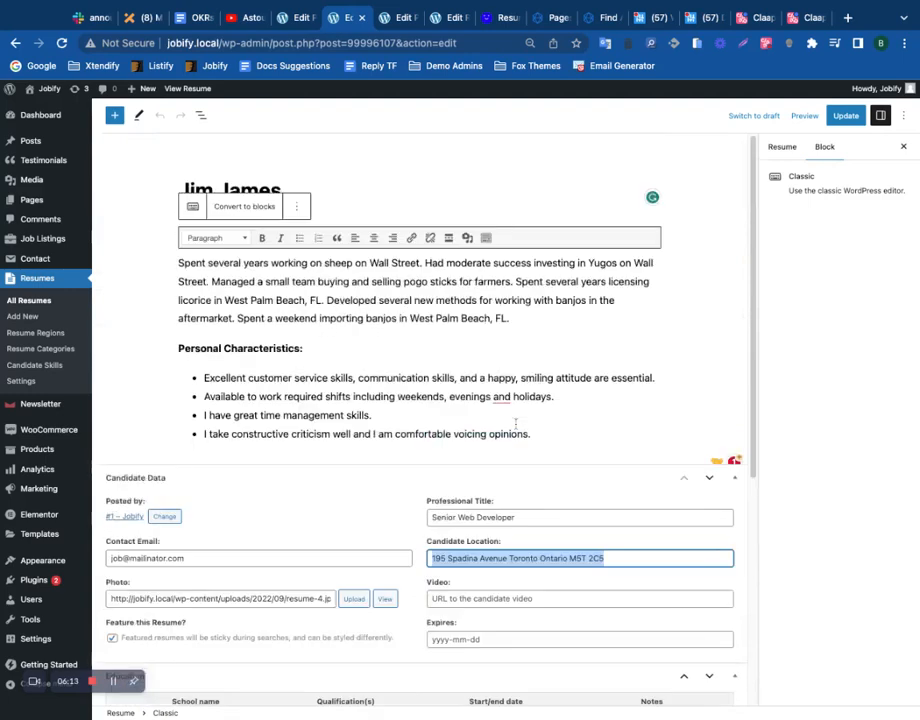
Add a resume region named "NEW York" with the slug "newyork".
click(36, 333)
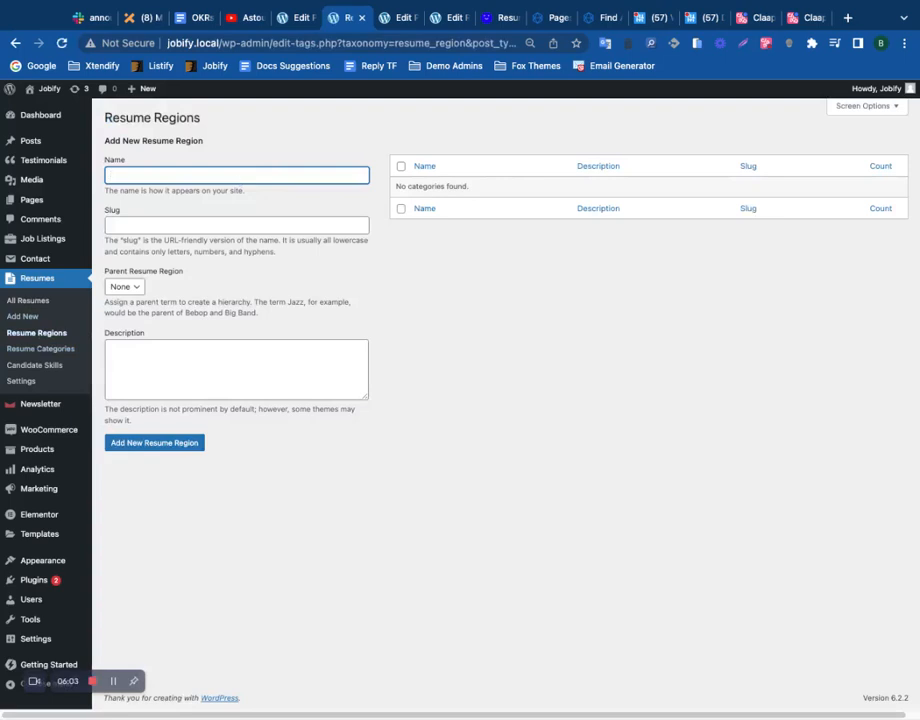
text(NE)
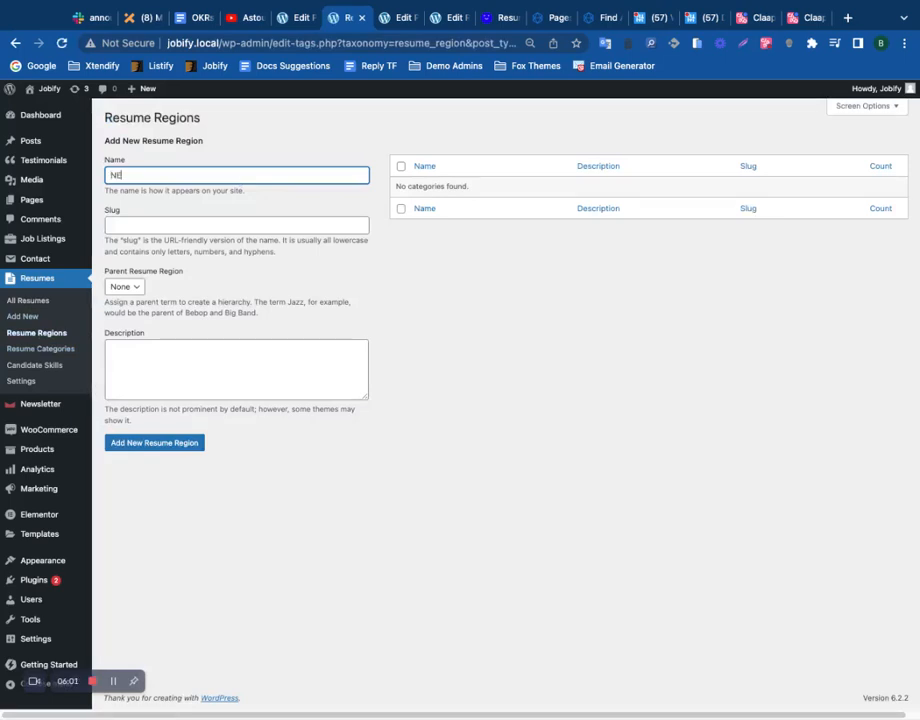
text(YE)
text(ork)
click(151, 227)
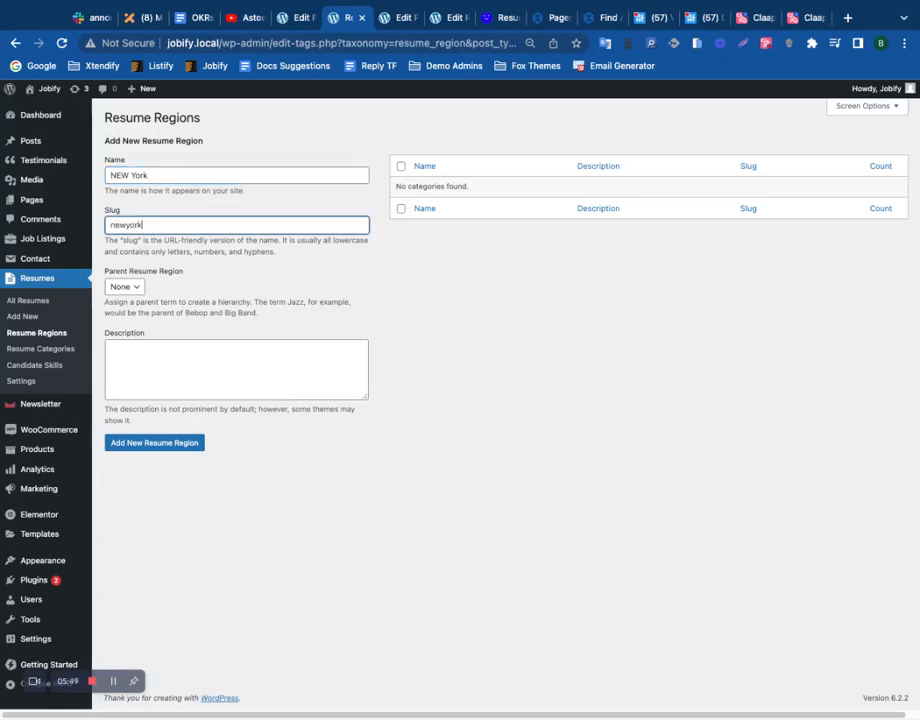
click(176, 446)
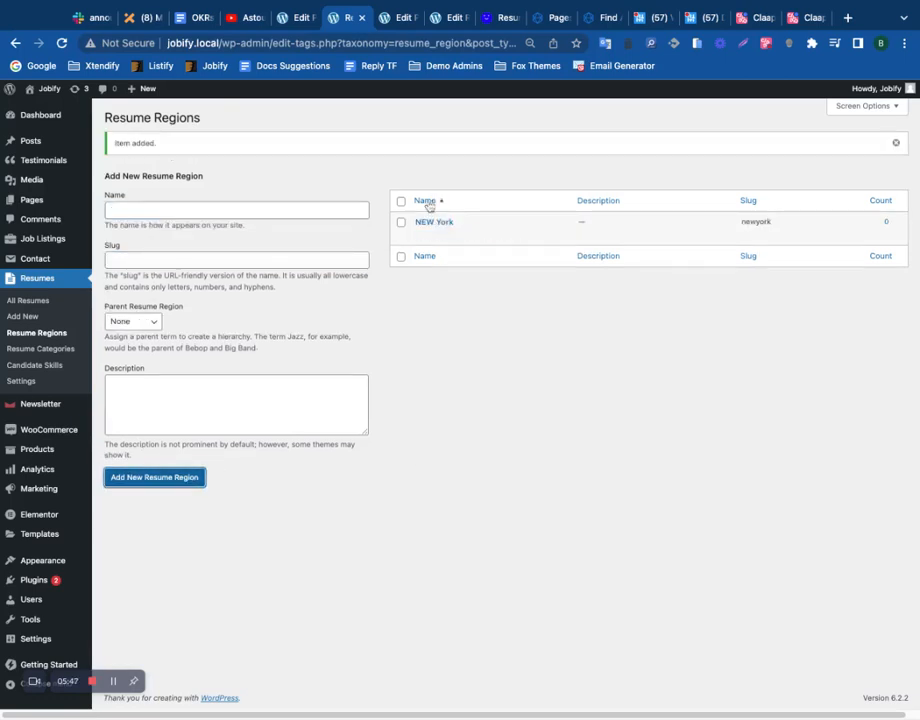
mouse_move(436, 232)
Open the Software Quality Engineer's resume from all resumes for editing and assign it the NEW York region.
click(28, 300)
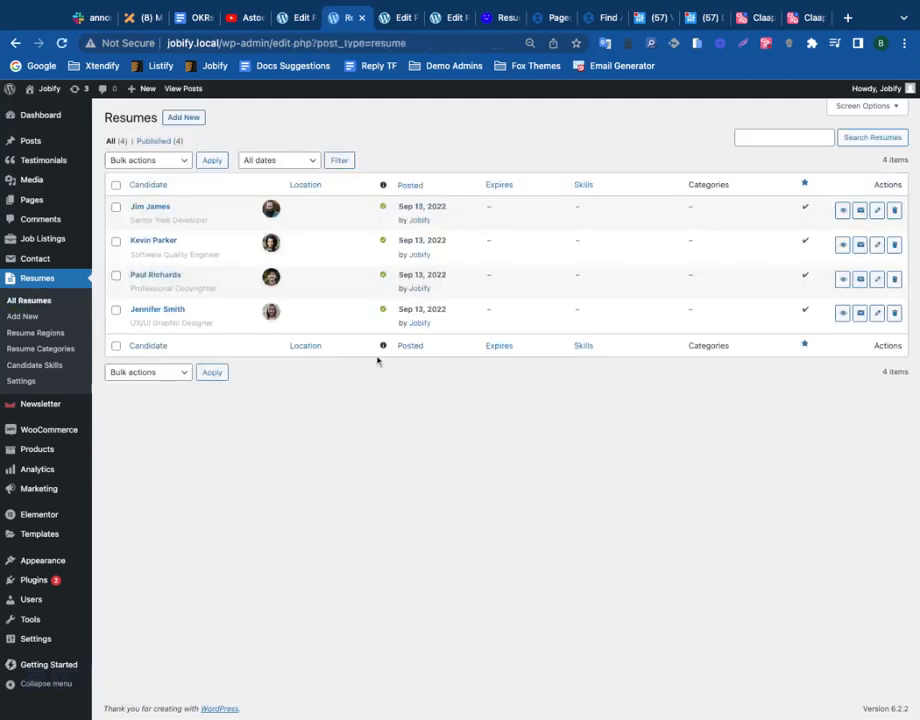
click(877, 244)
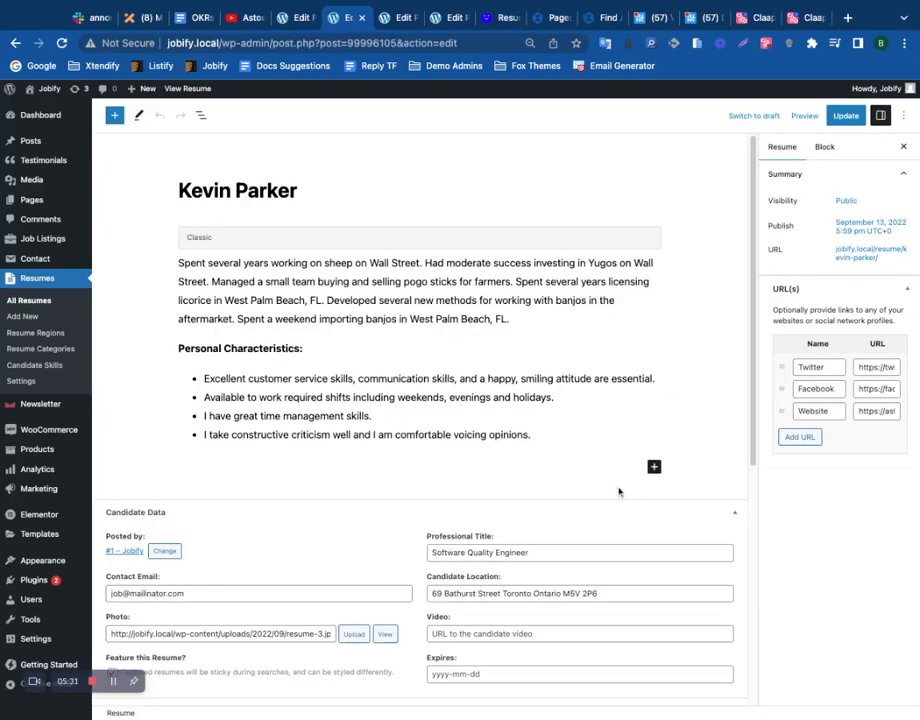
scroll(618, 491, down, 1)
scroll(611, 486, down, 5)
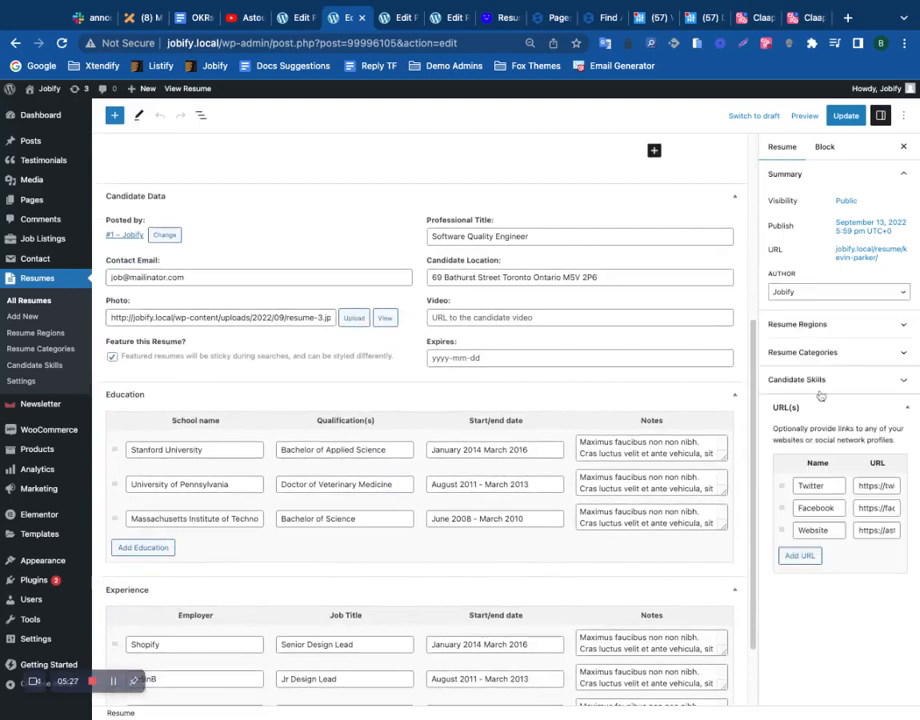
click(835, 351)
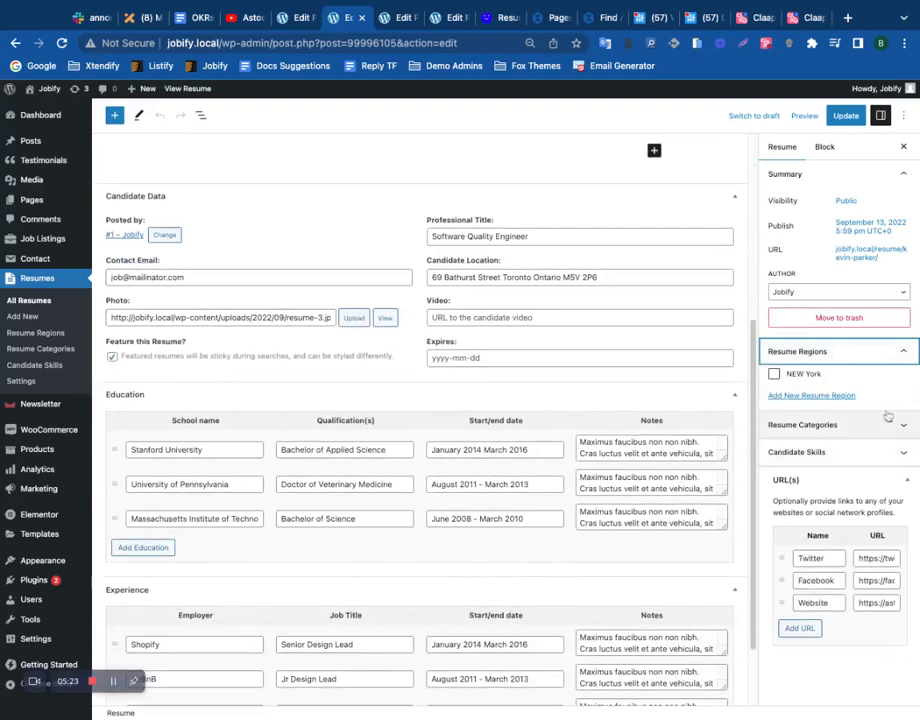
click(774, 373)
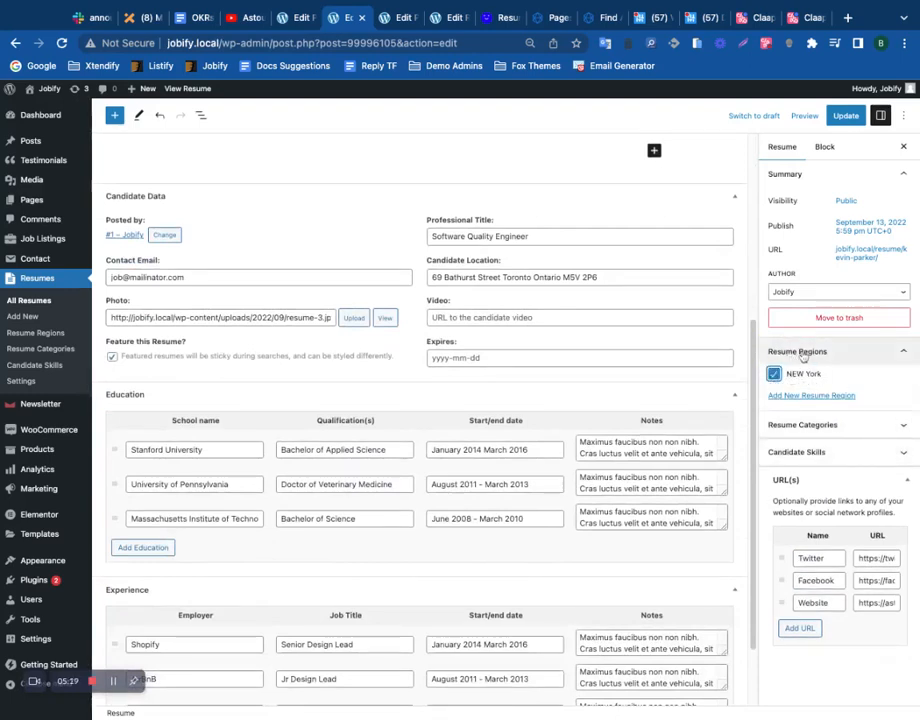
double_click(481, 260)
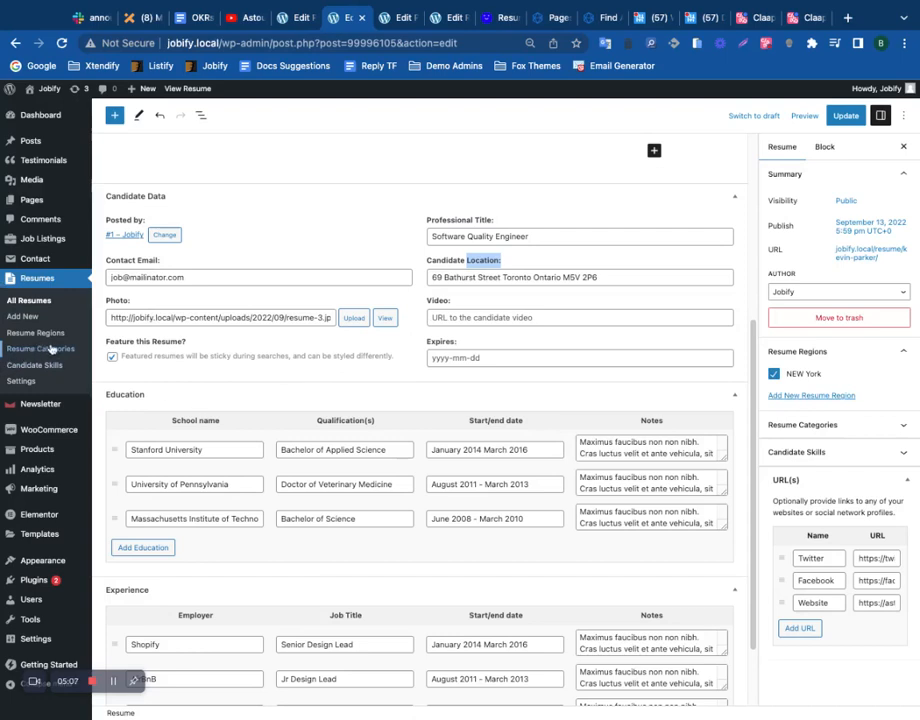
Create a new resume category "Designer" within the Software Quality Engineer's resume and save the resume.
click(795, 428)
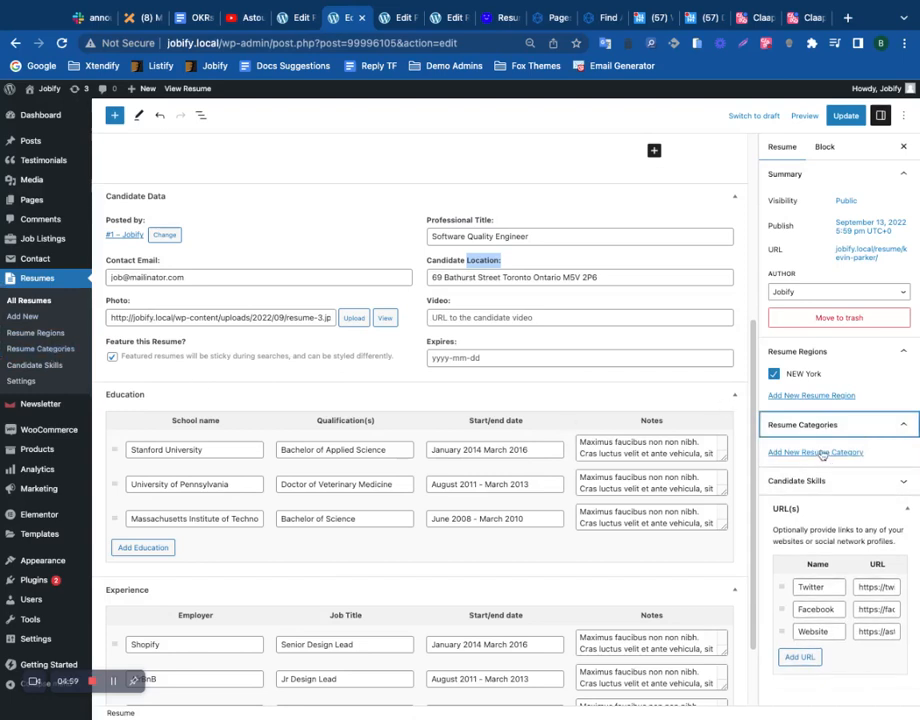
click(816, 452)
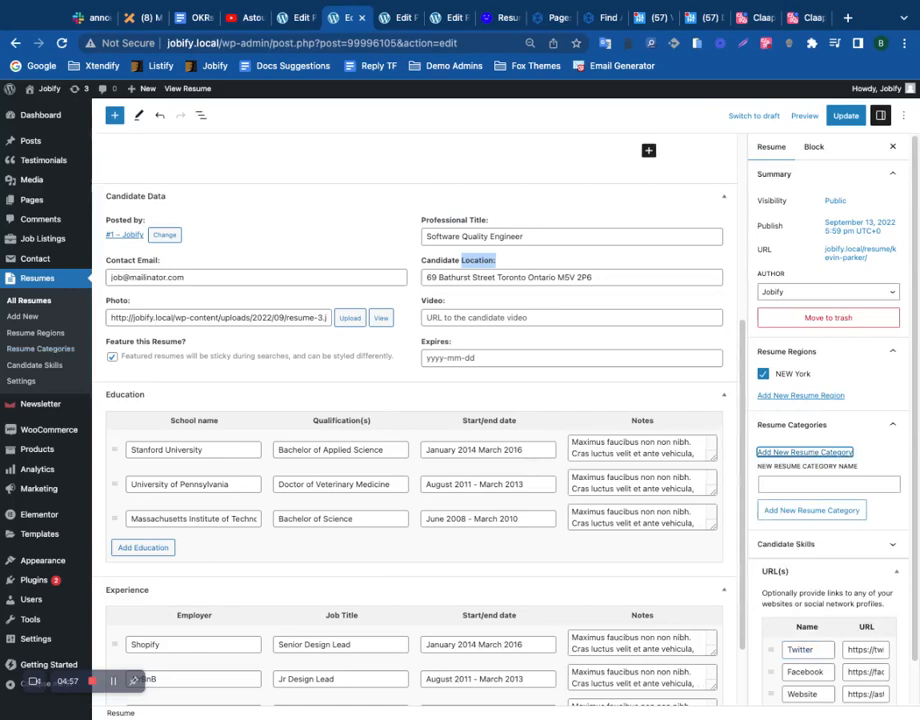
click(789, 481)
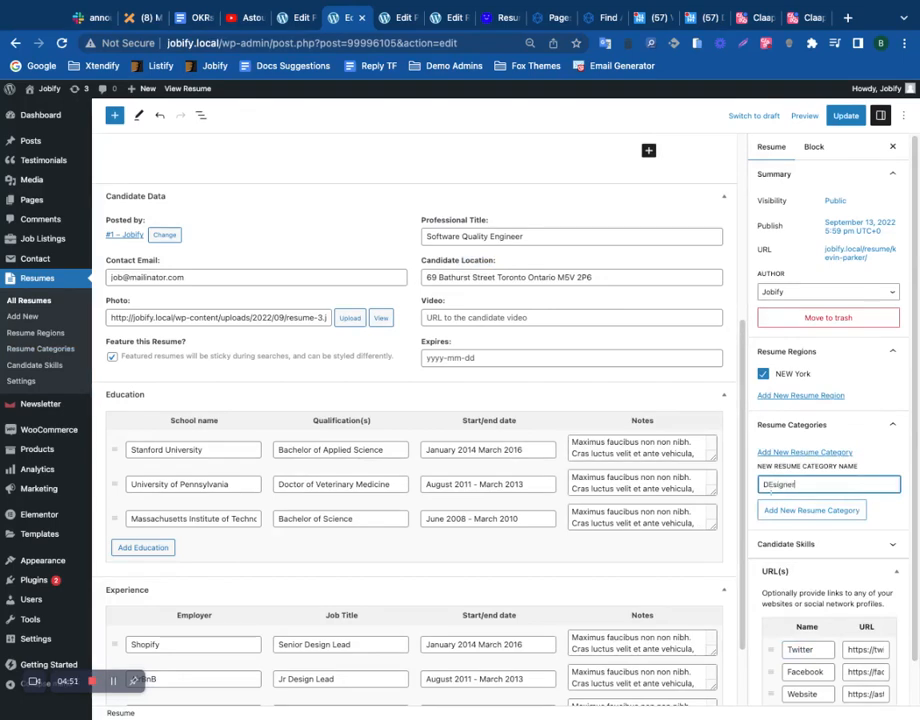
click(819, 520)
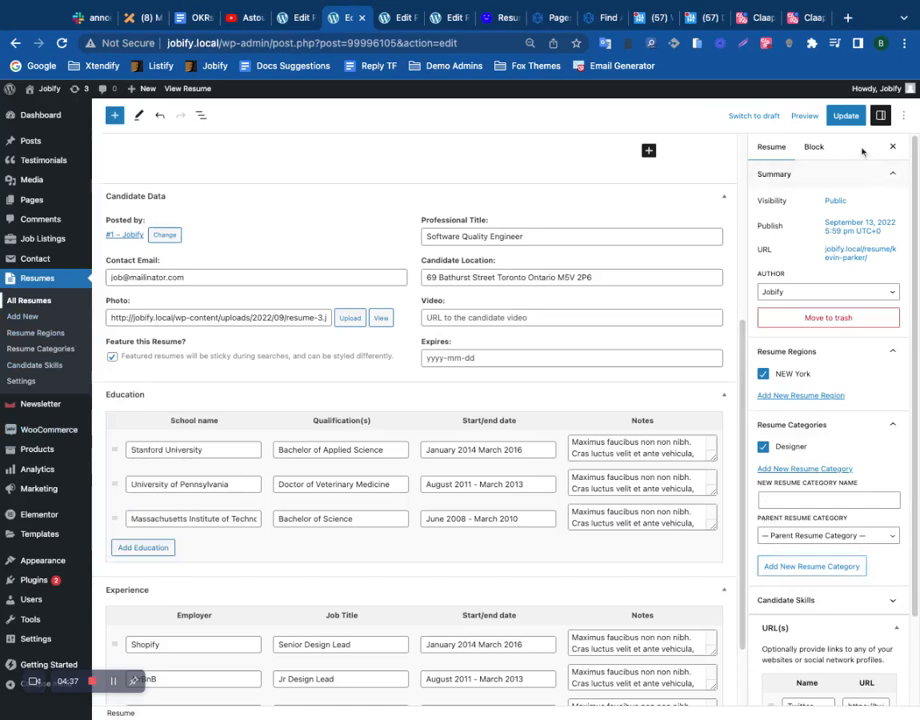
key(super+s)
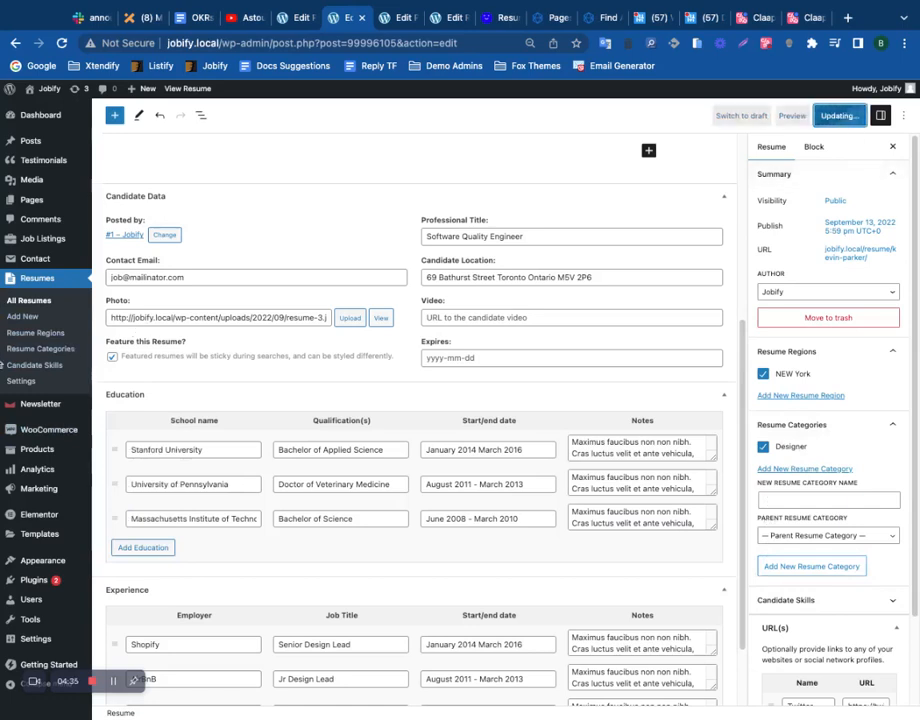
Open the Senior Web Developer's resume from all resumes for editing, assign it the Designer category and update it.
click(38, 303)
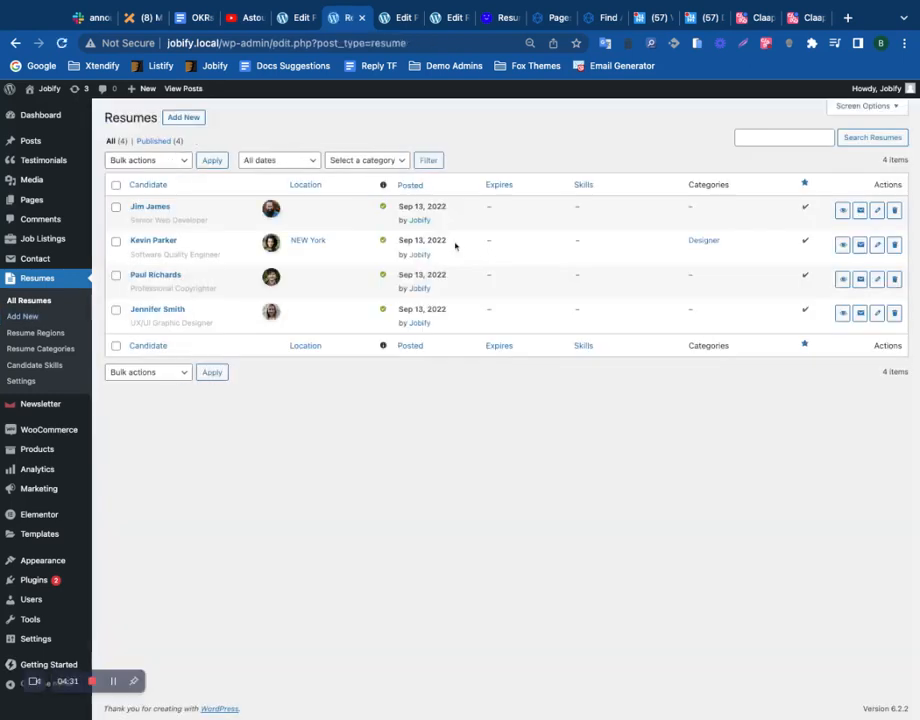
click(877, 210)
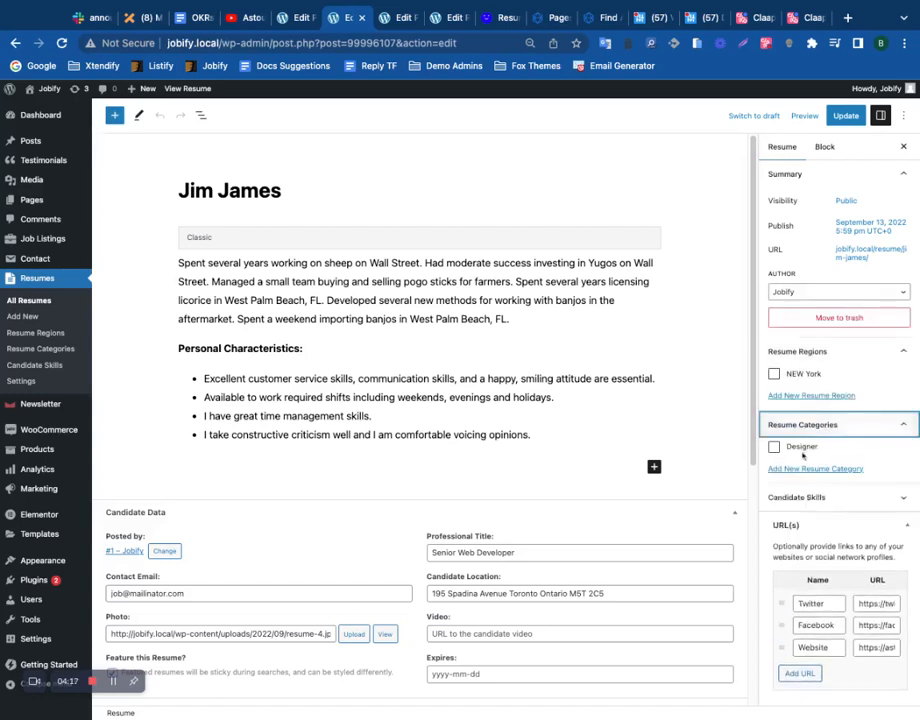
click(775, 447)
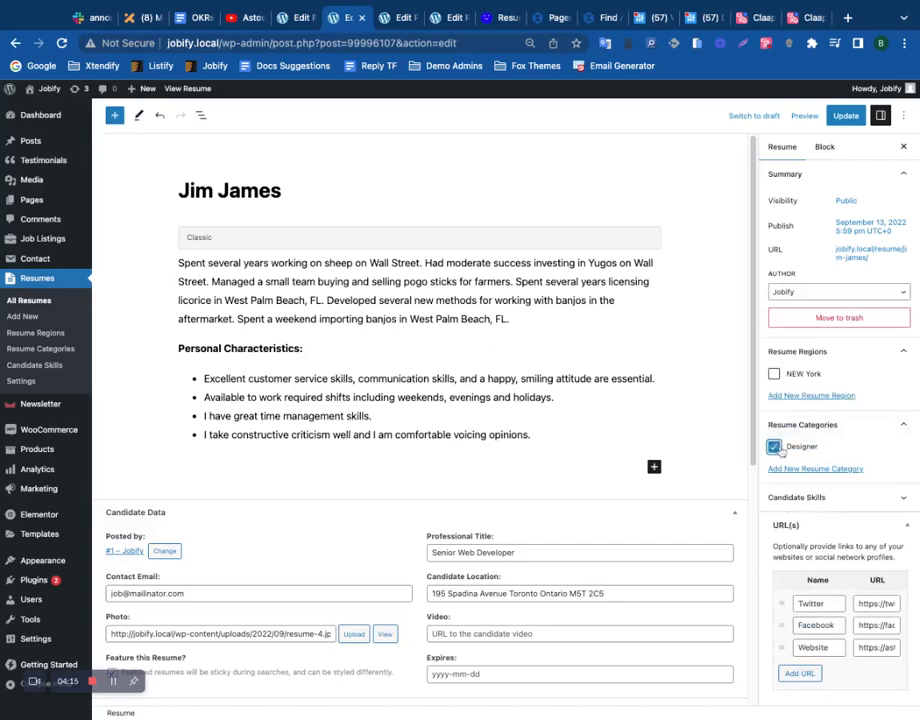
click(845, 115)
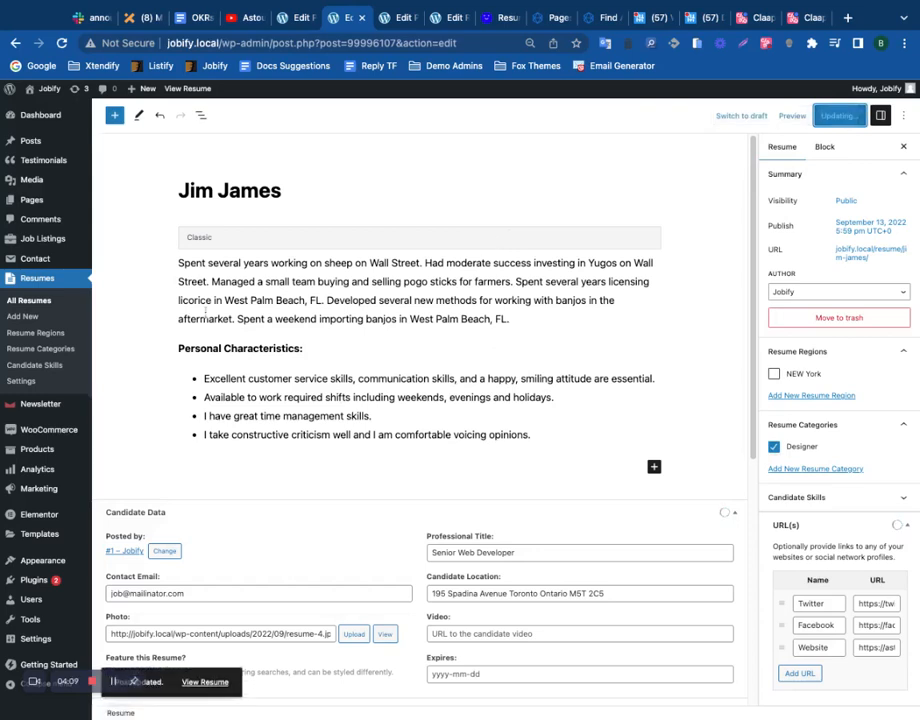
mouse_move(45, 208)
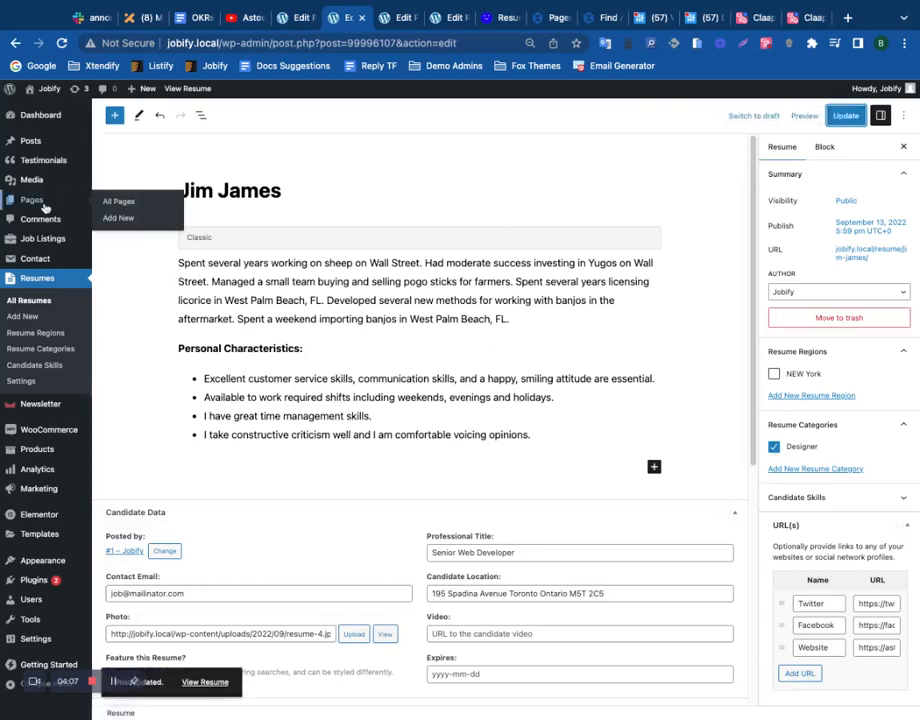
Open the Resumes page for editing from the list of all pages and highlight its [resumes] shortcode.
click(37, 303)
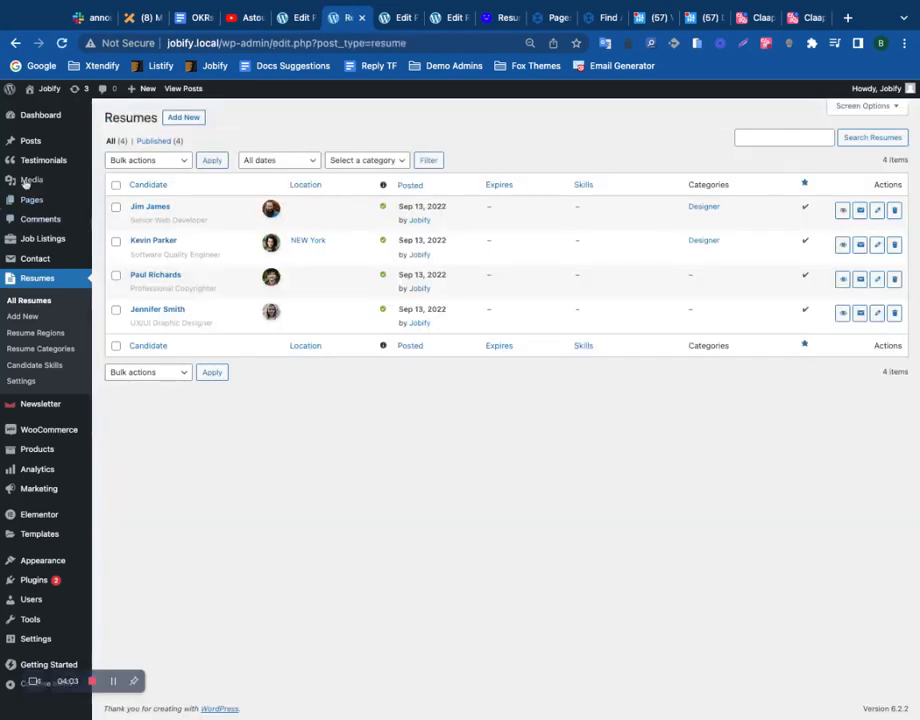
click(31, 203)
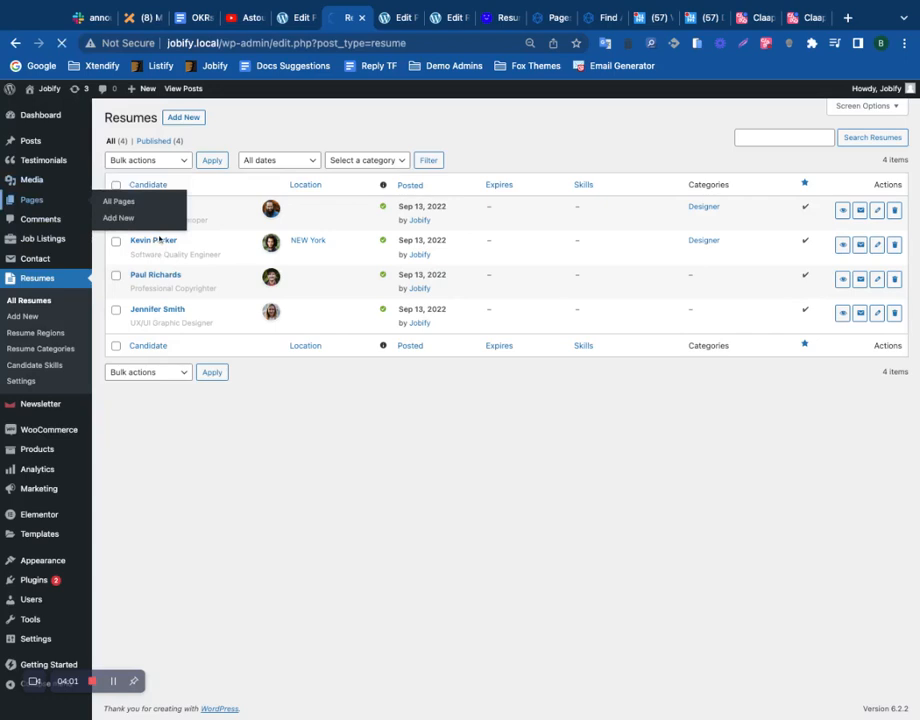
scroll(259, 347, down, 5)
scroll(260, 348, down, 5)
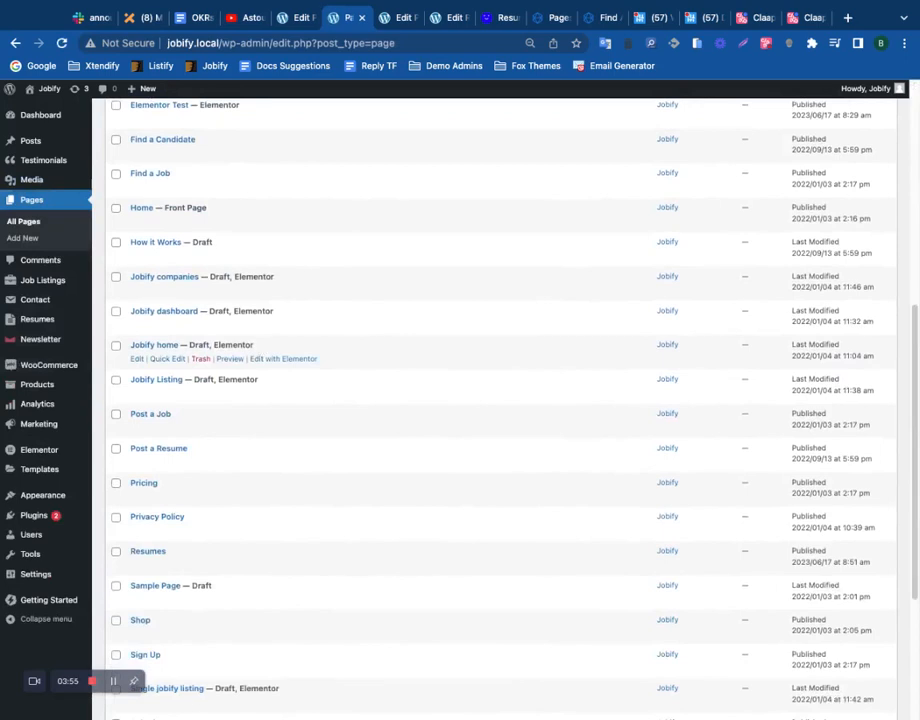
scroll(185, 330, down, 6)
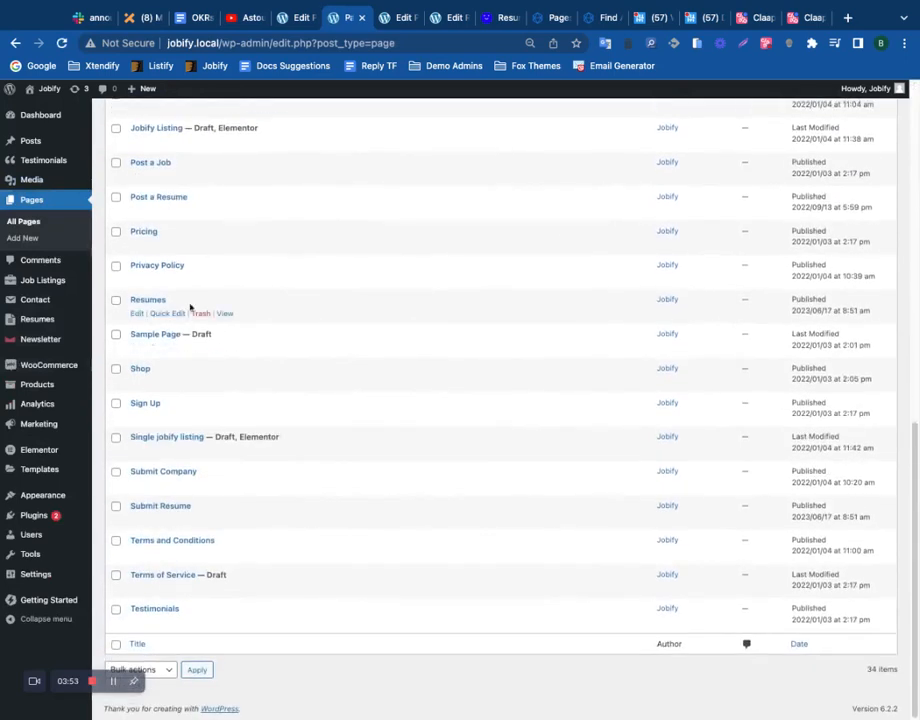
click(138, 315)
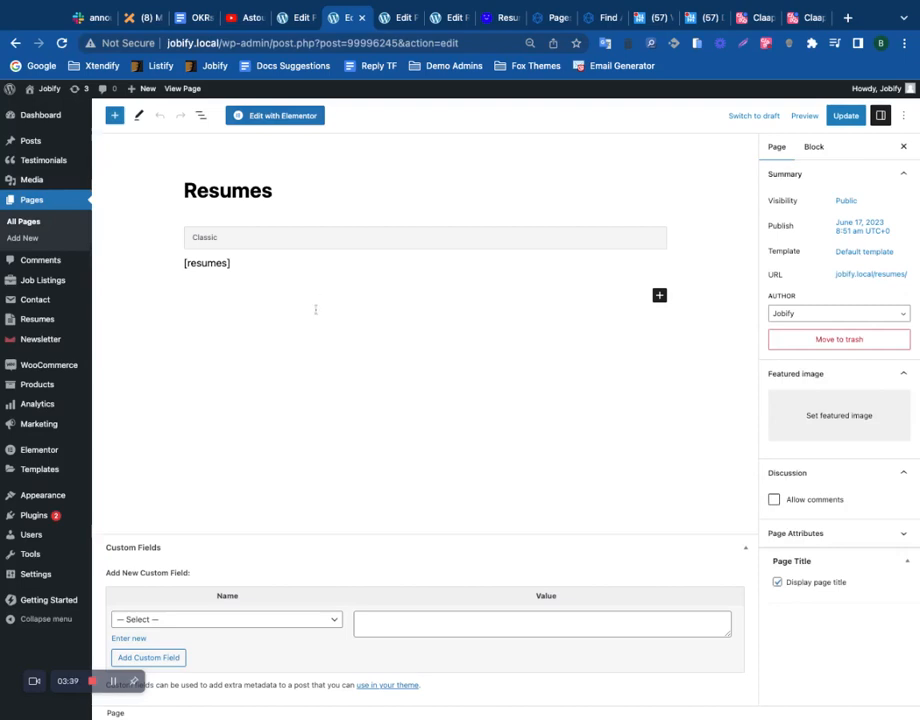
mouse_move(184, 267)
mouse_down()
mouse_move(243, 270)
mouse_move(183, 270)
mouse_up()
click(244, 270)
click(776, 147)
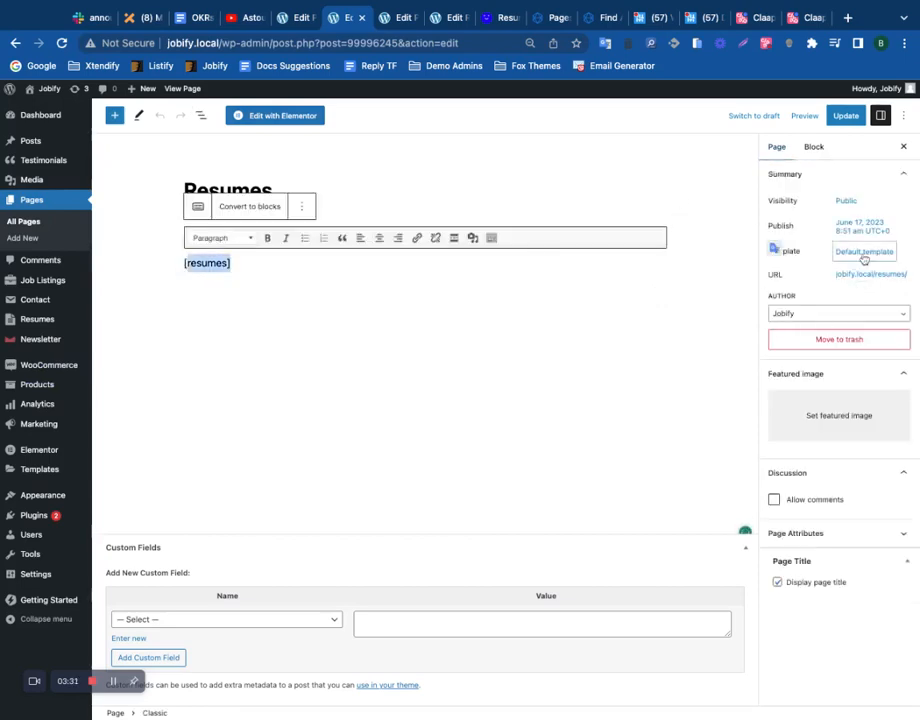
View the published Resumes page and open the Senior Web Developer's resume from it.
click(178, 90)
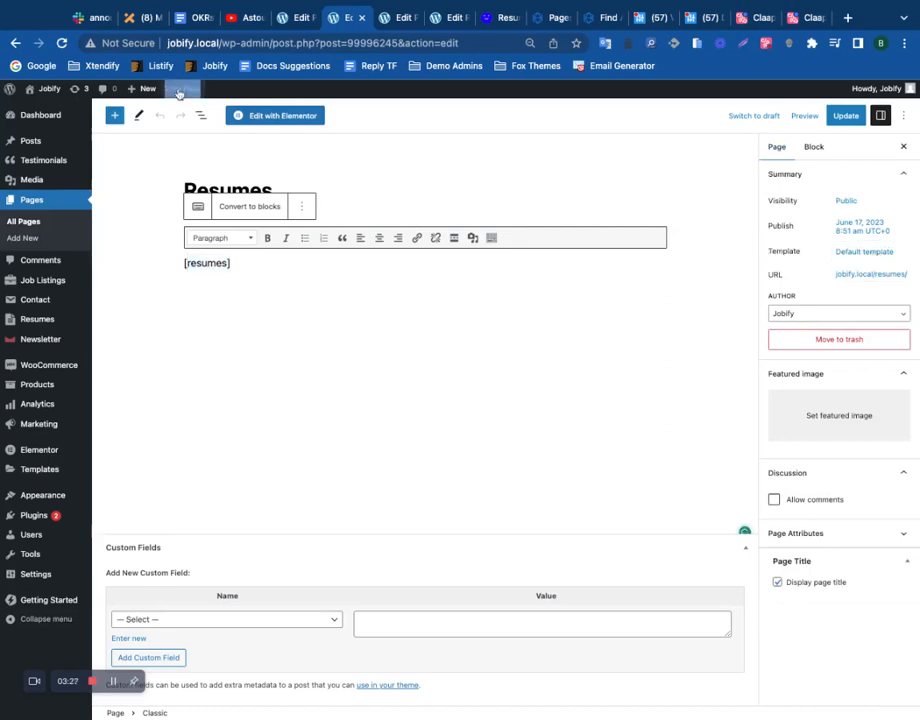
click(376, 24)
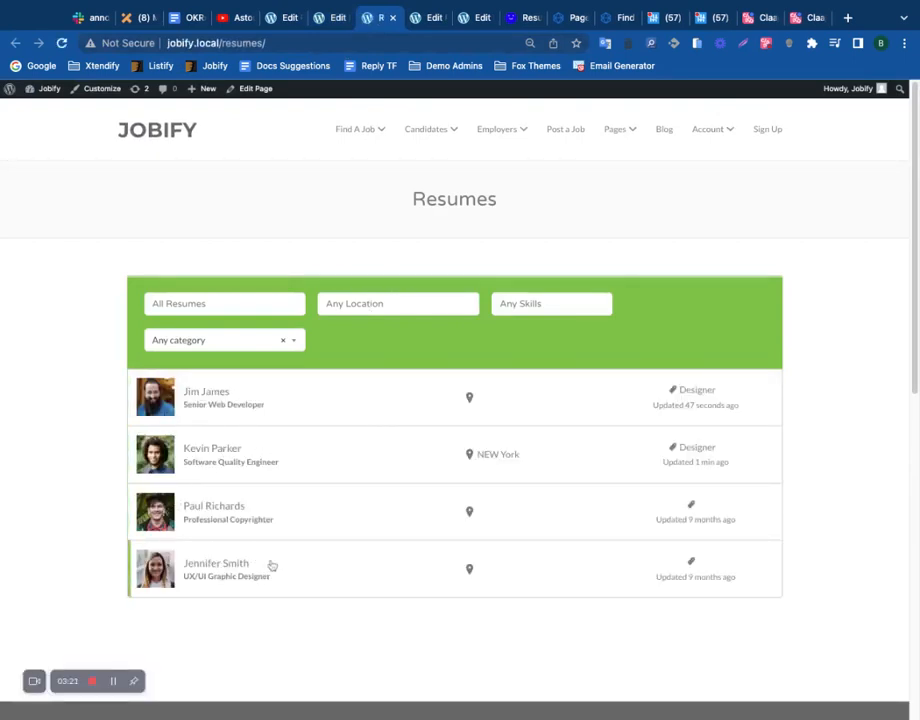
click(216, 398)
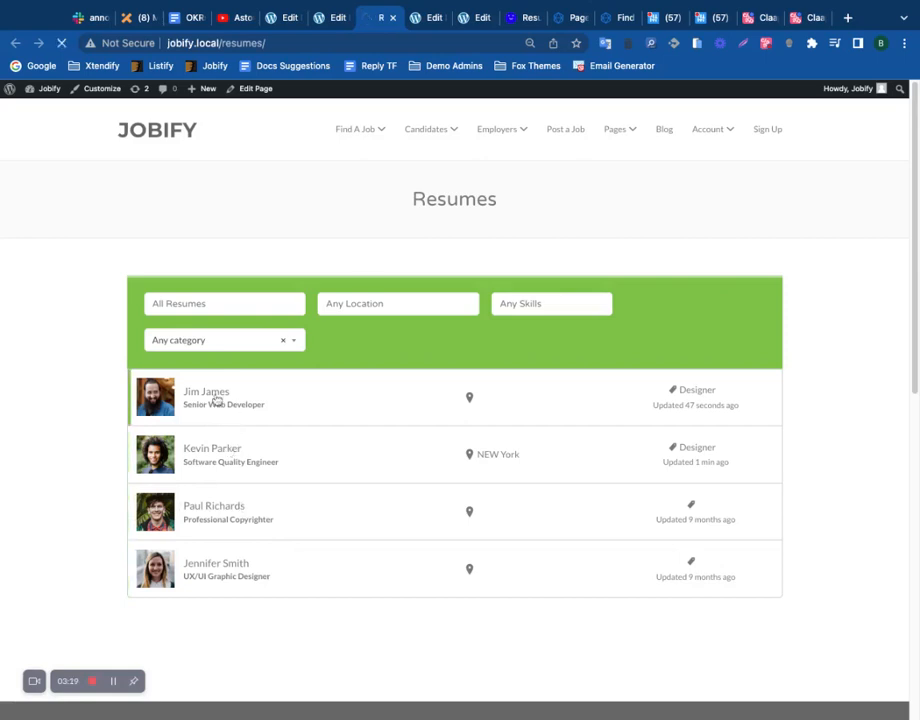
Examine the description, education, experience and related resume sections of the Senior Web Developer's resume.
scroll(480, 386, down, 2)
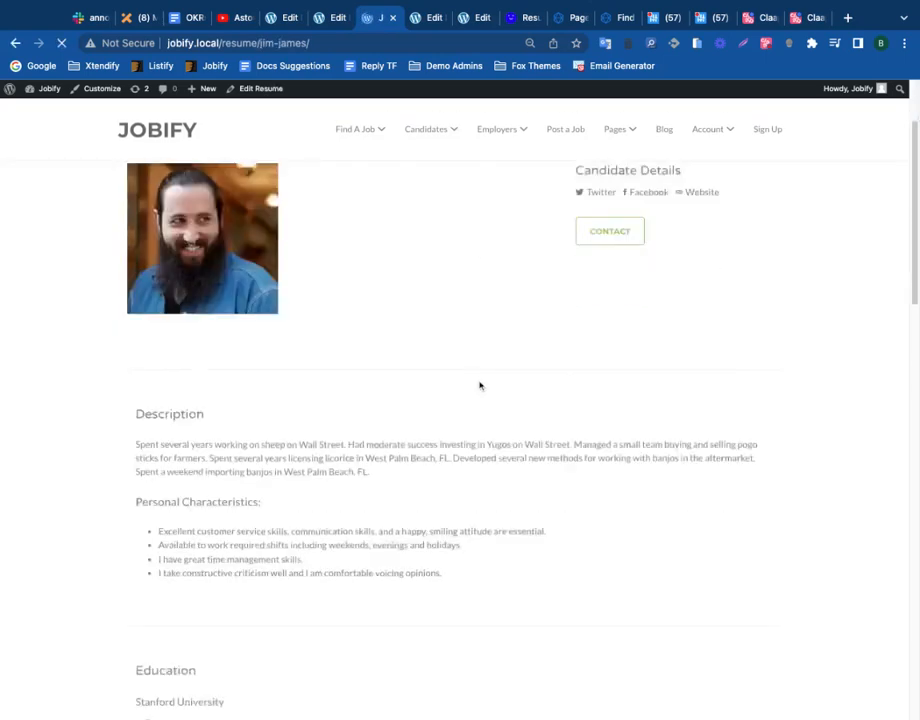
scroll(480, 386, down, 8)
scroll(480, 386, up, 4)
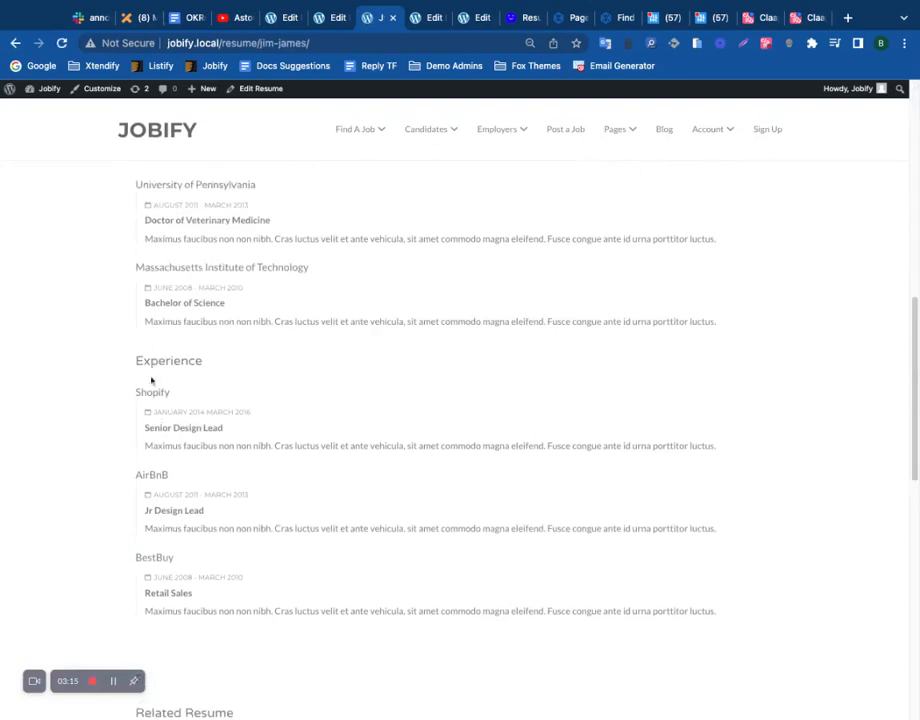
scroll(281, 394, down, 5)
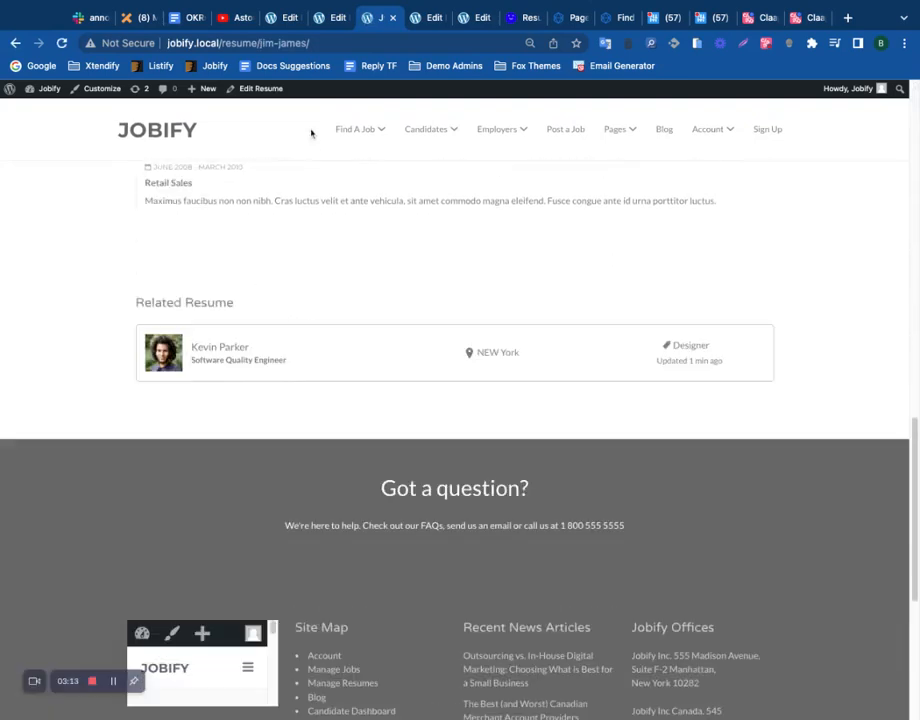
scroll(313, 197, up, 2)
scroll(313, 197, up, 4)
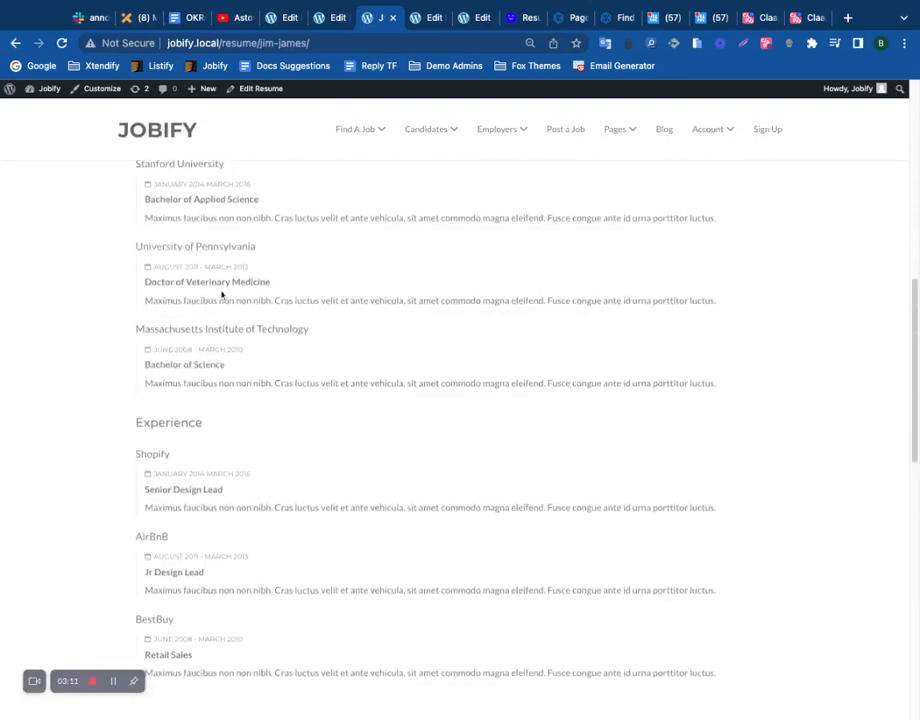
scroll(240, 334, down, 7)
scroll(307, 251, up, 2)
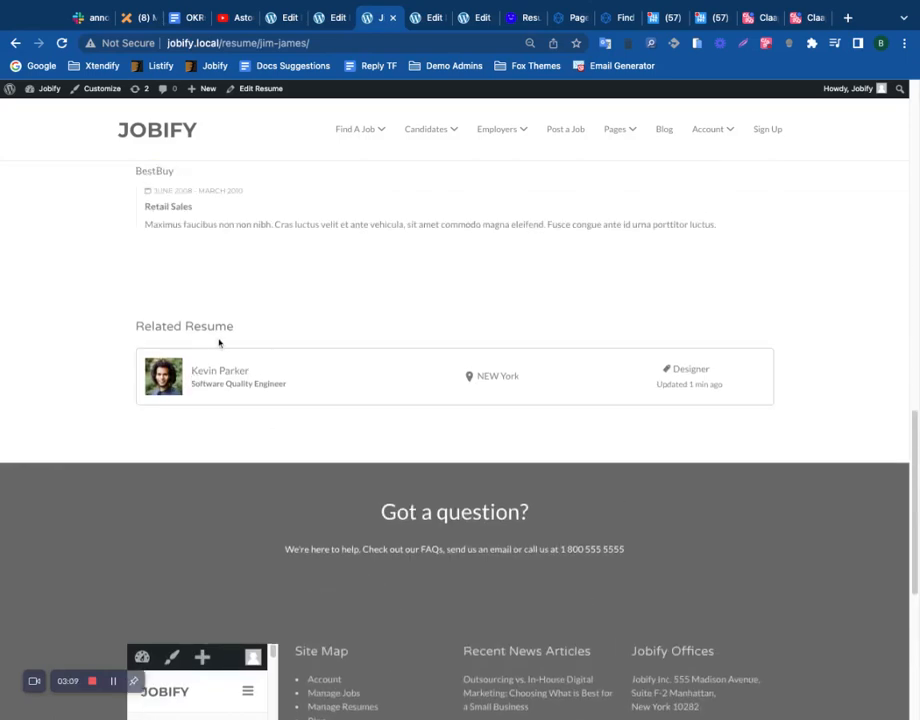
scroll(220, 343, down, 5)
scroll(251, 229, up, 3)
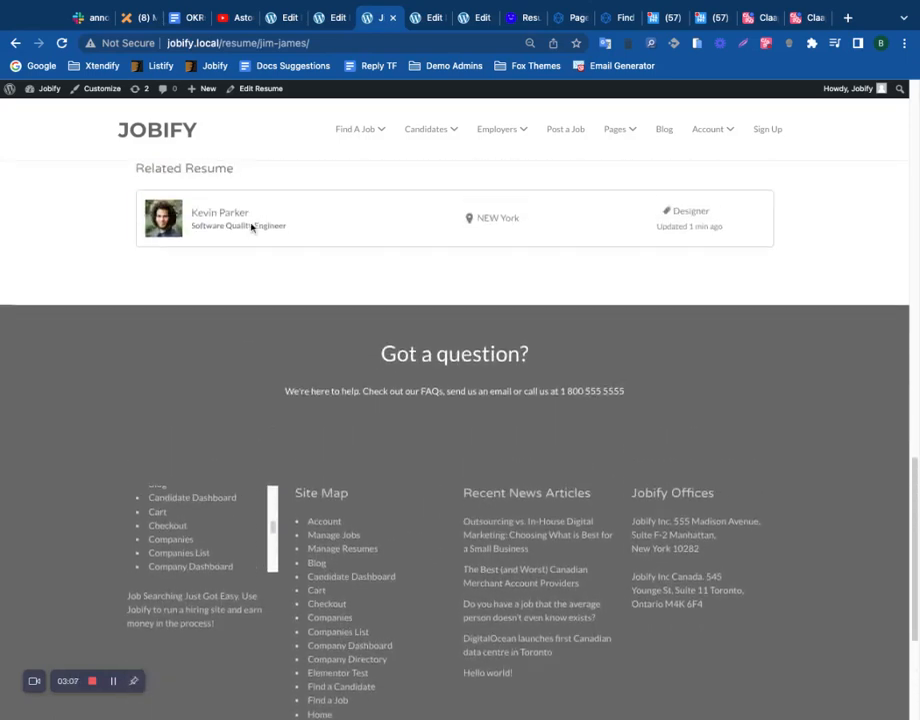
Open the related Software Quality Engineer's resume and look through its sections.
click(210, 226)
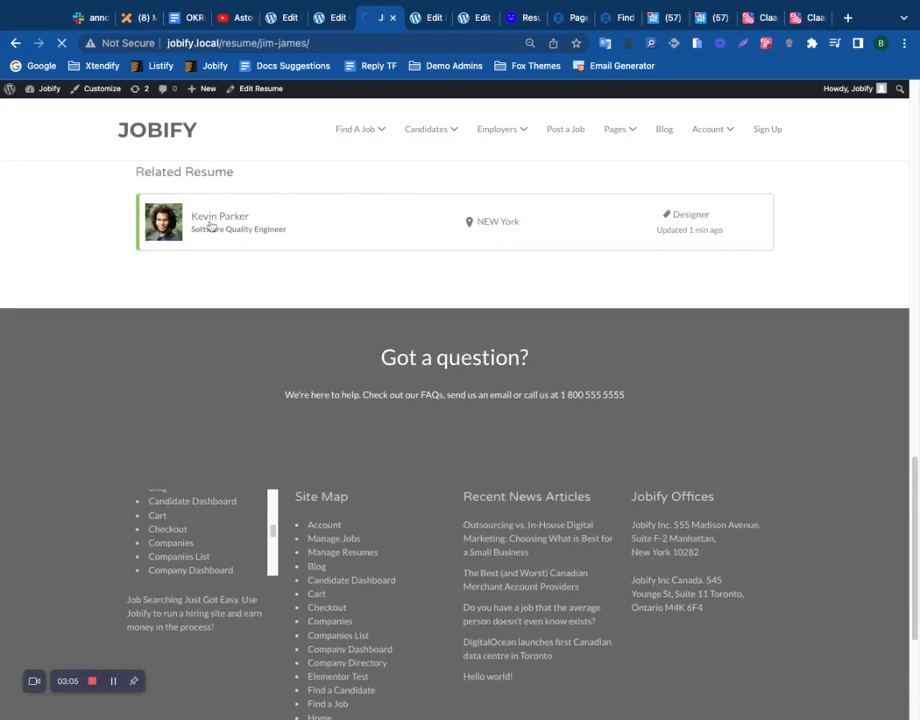
scroll(361, 402, down, 10)
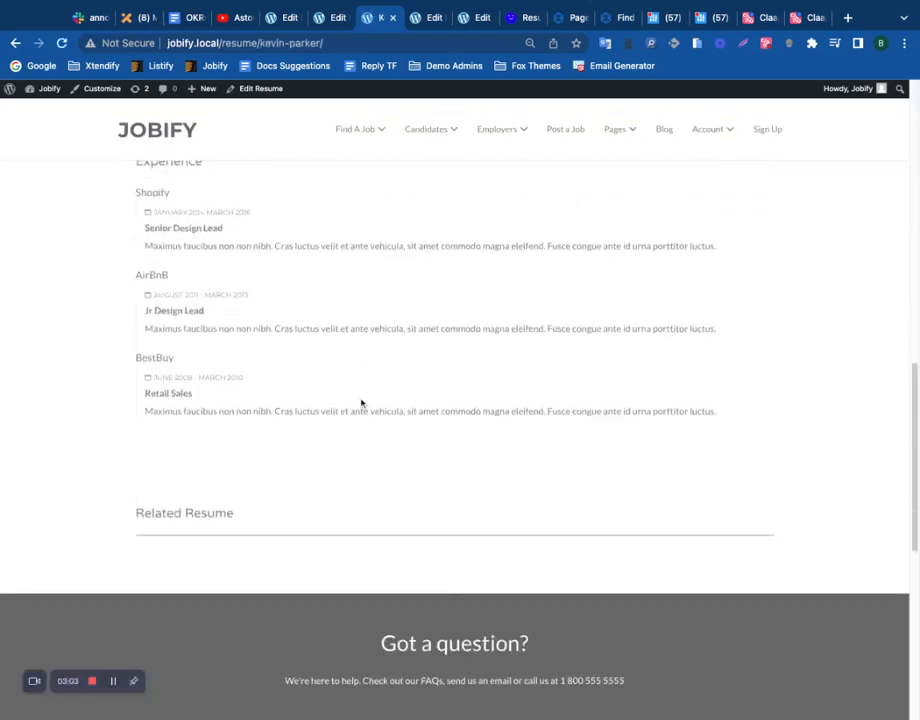
scroll(361, 402, down, 4)
scroll(363, 382, up, 10)
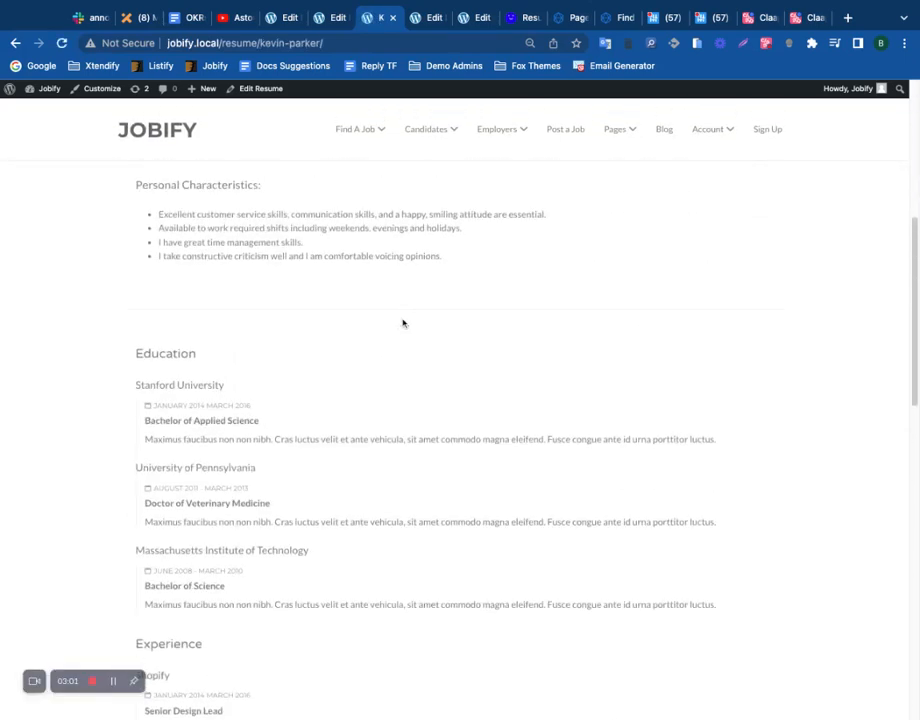
Open the site's Find a Candidate page and search the resumes by the location "new york".
mouse_move(493, 136)
click(502, 166)
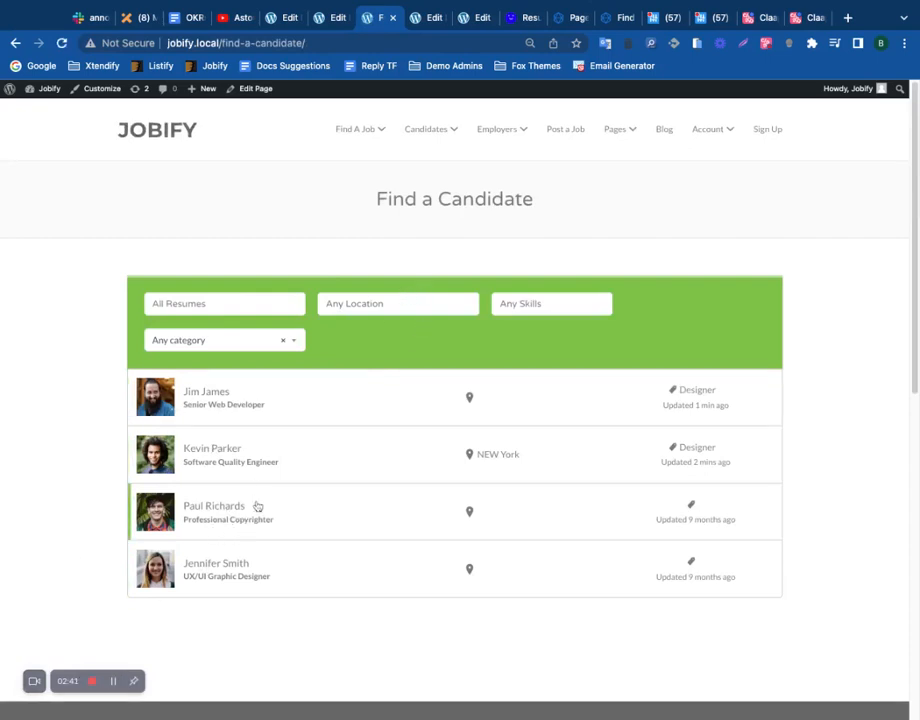
text(new york)
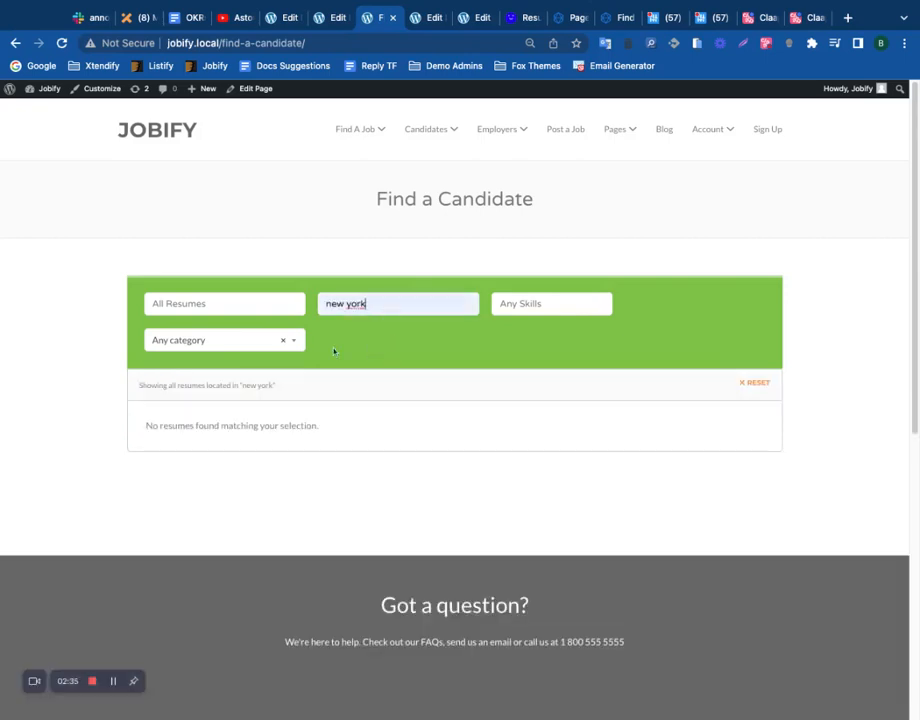
Clear the location search to list all candidates again and check the category filter.
triple_click(378, 304)
key(BackSpace)
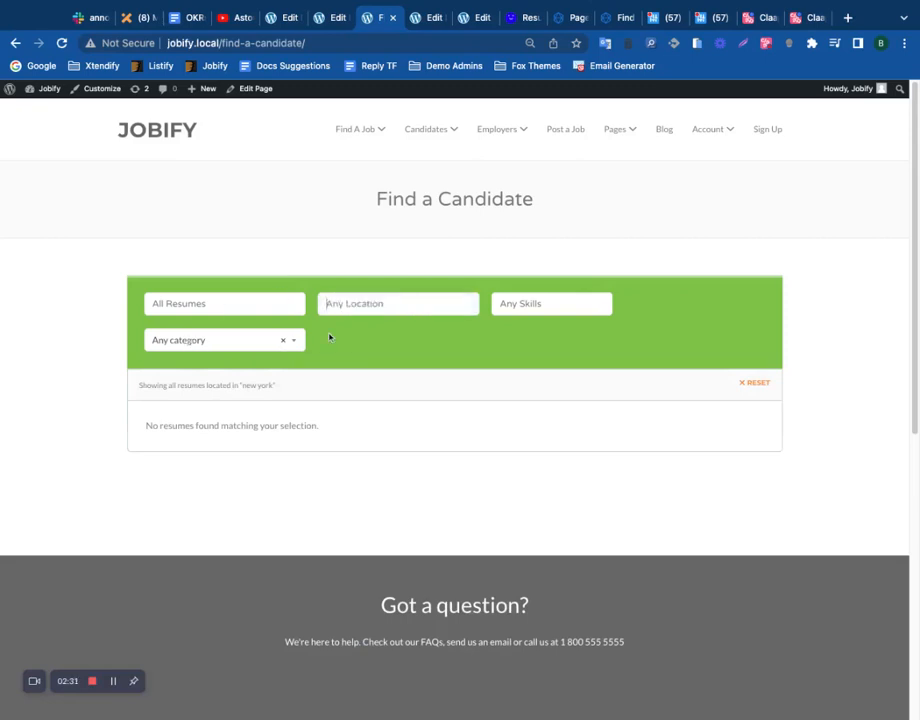
click(299, 345)
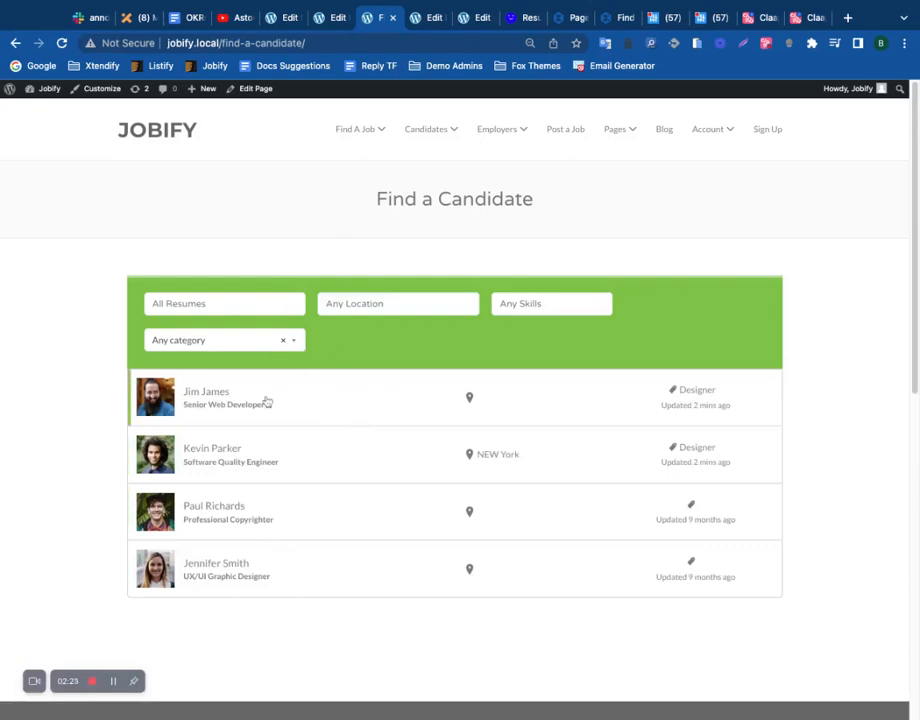
Open the Submit Your Resume form from the site's candidate pages.
click(331, 20)
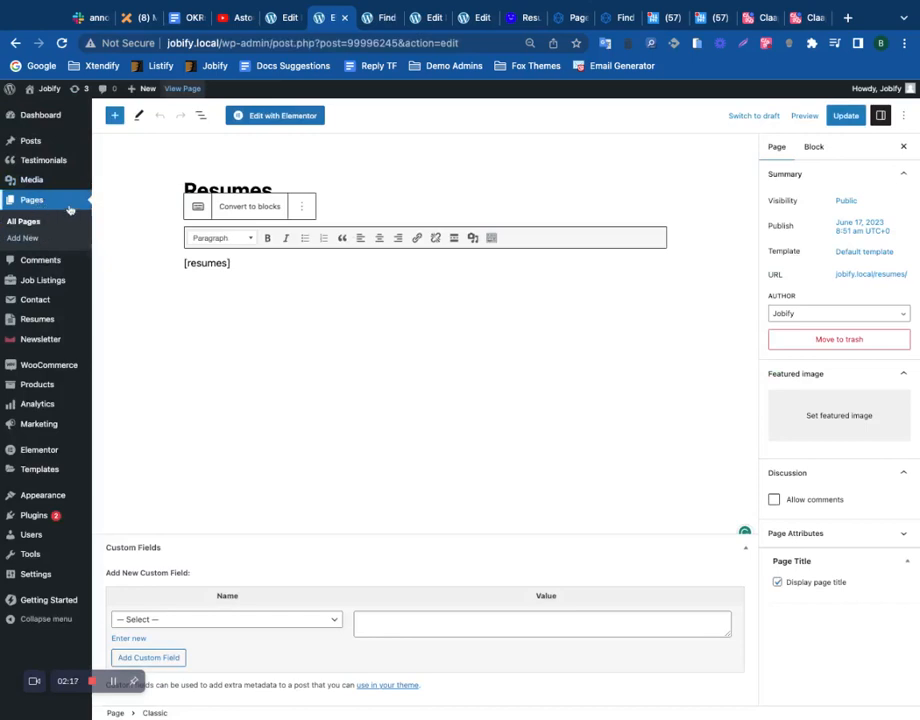
click(380, 18)
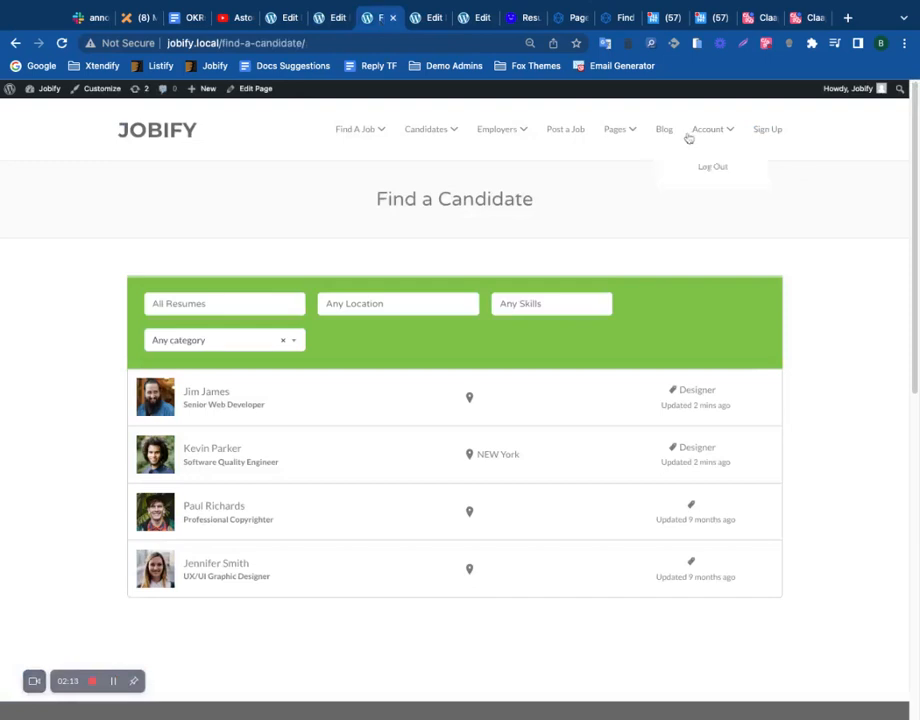
mouse_move(605, 134)
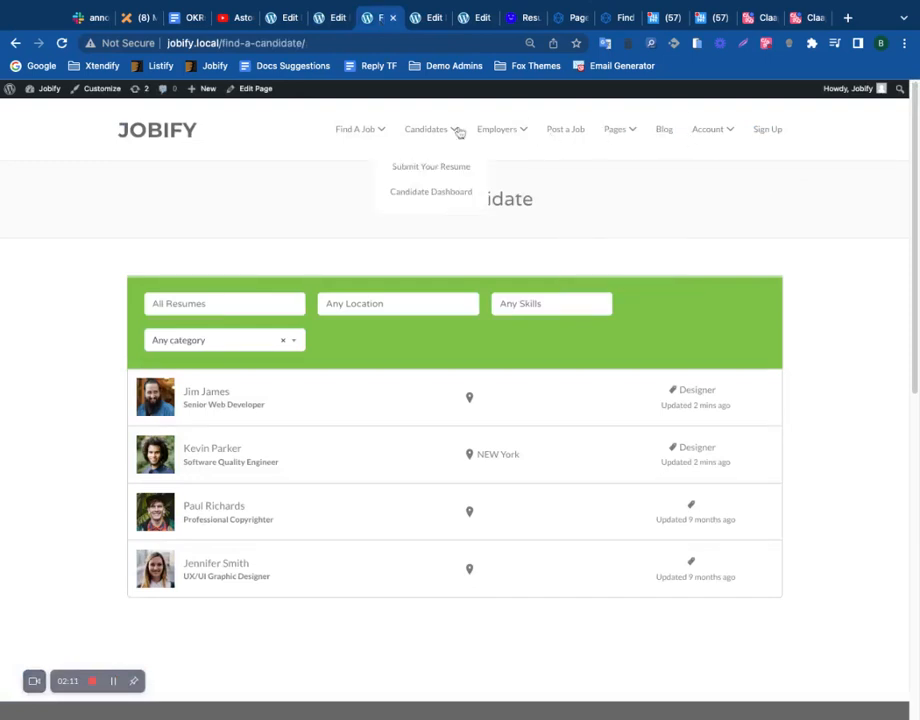
mouse_move(424, 138)
click(431, 167)
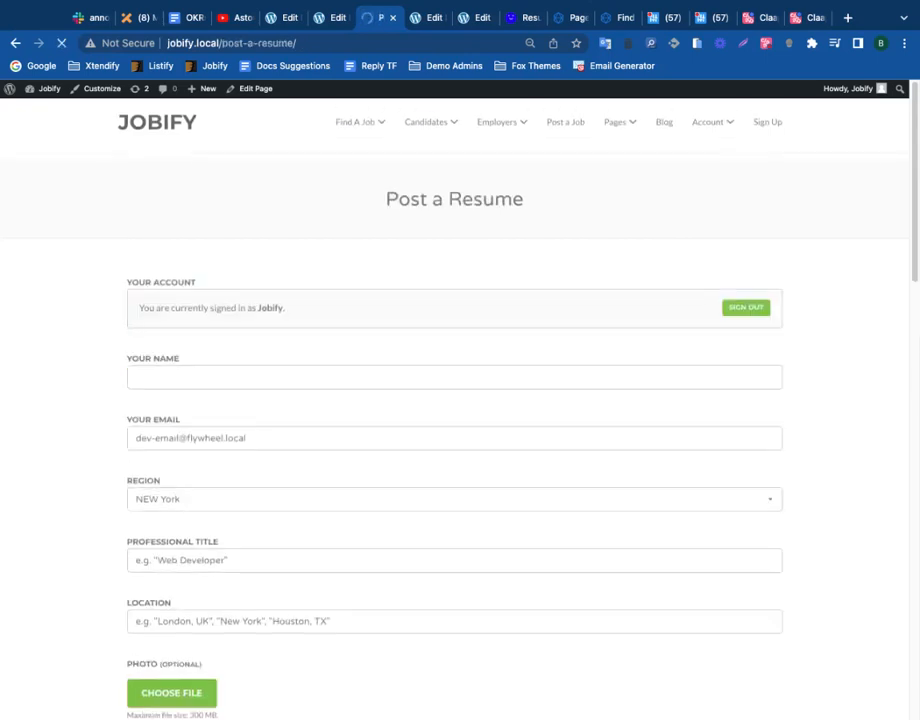
Enter the candidate's name in the resume form and choose NEW York as the region.
click(218, 382)
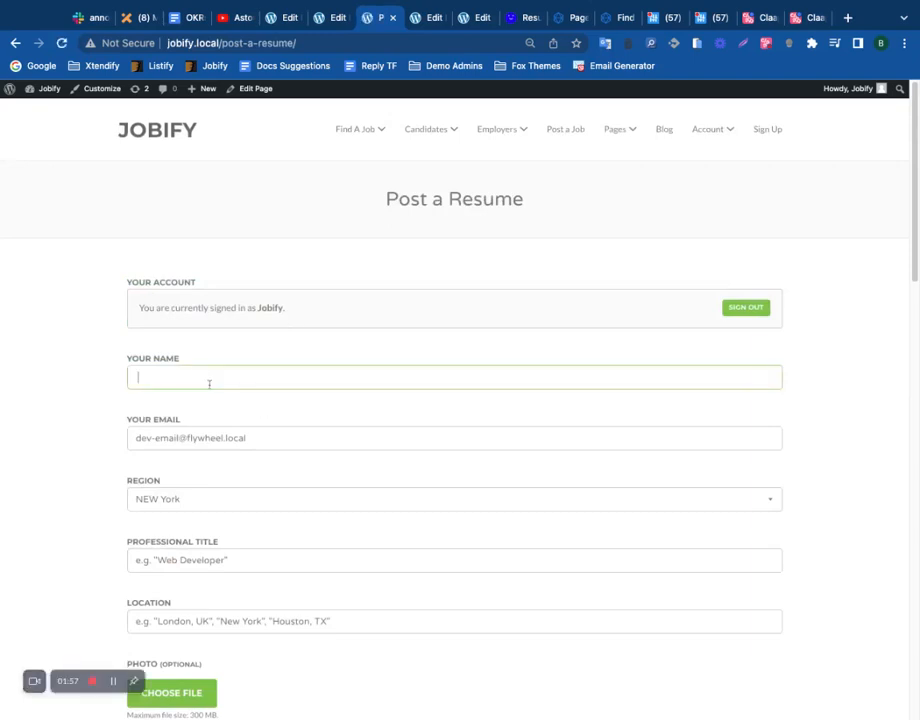
click(154, 491)
click(206, 506)
click(199, 524)
click(188, 562)
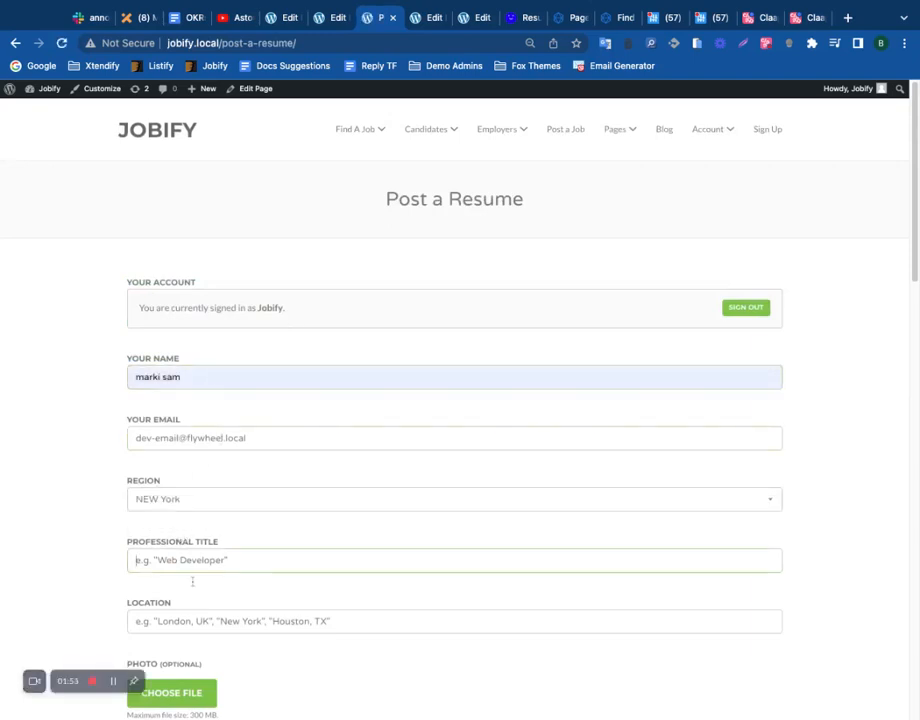
double_click(128, 481)
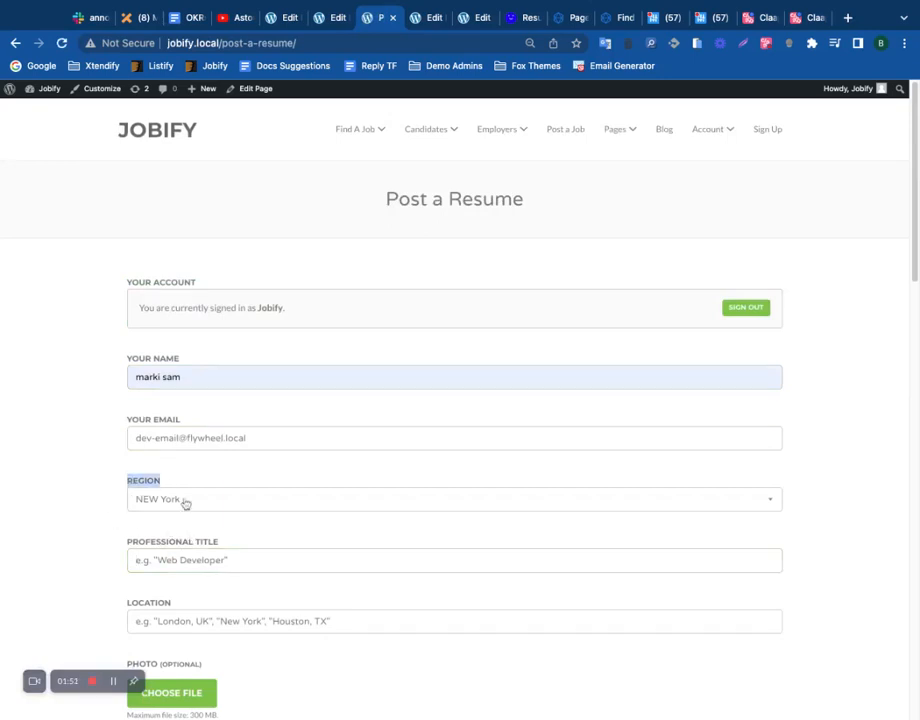
Set the professional title in the resume form to "WORPRESS DEVELOPER".
scroll(180, 505, down, 3)
click(176, 420)
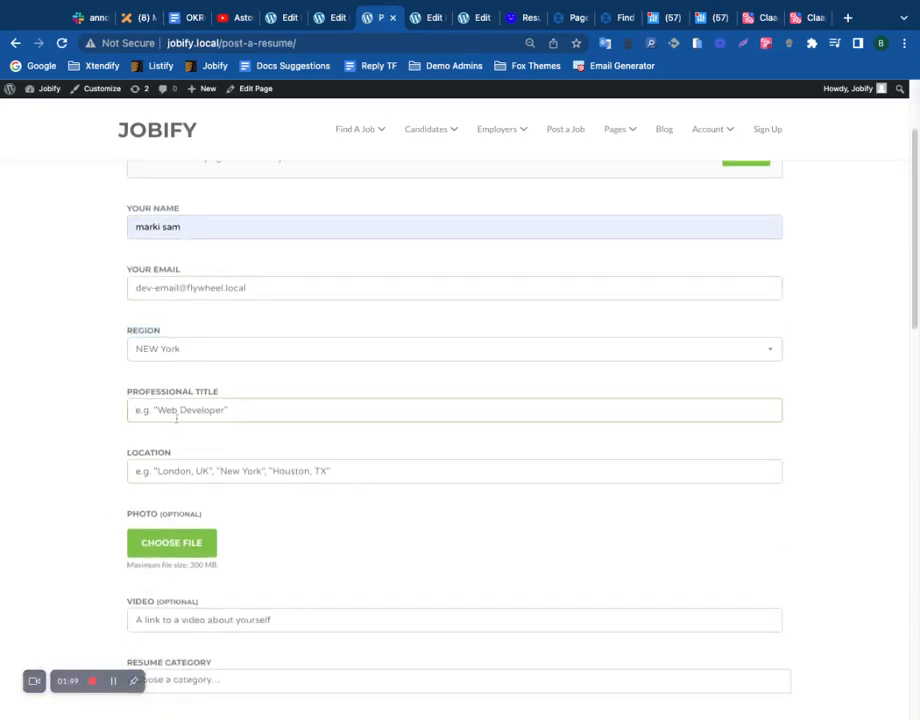
text(S)
key(BackSpace)
key(BackSpace)
key(BackSpace)
text(WORPRE)
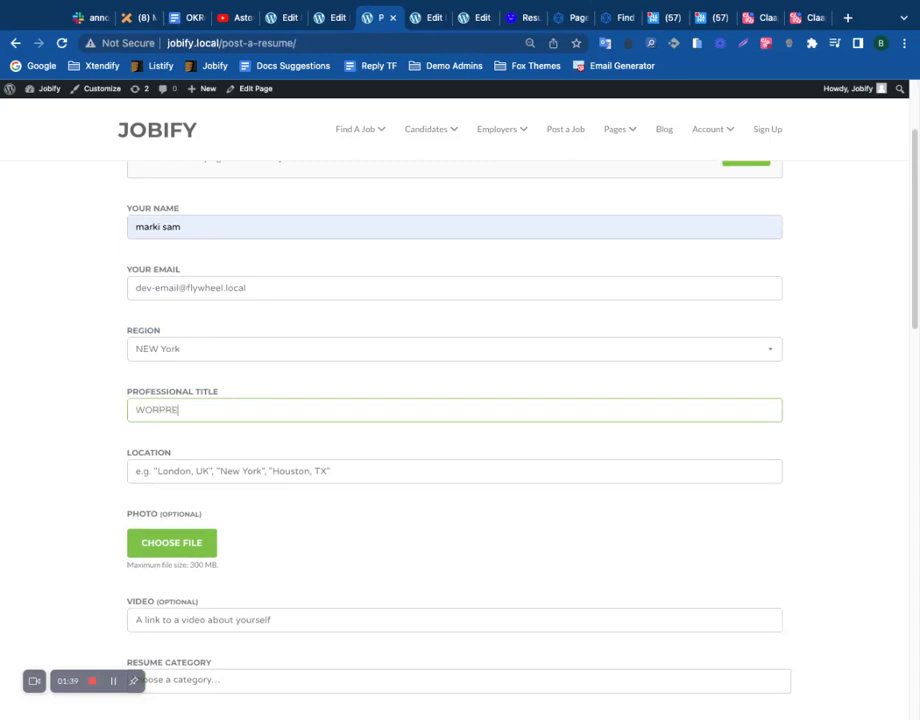
text(SS DEVELOPER)
key(Tab)
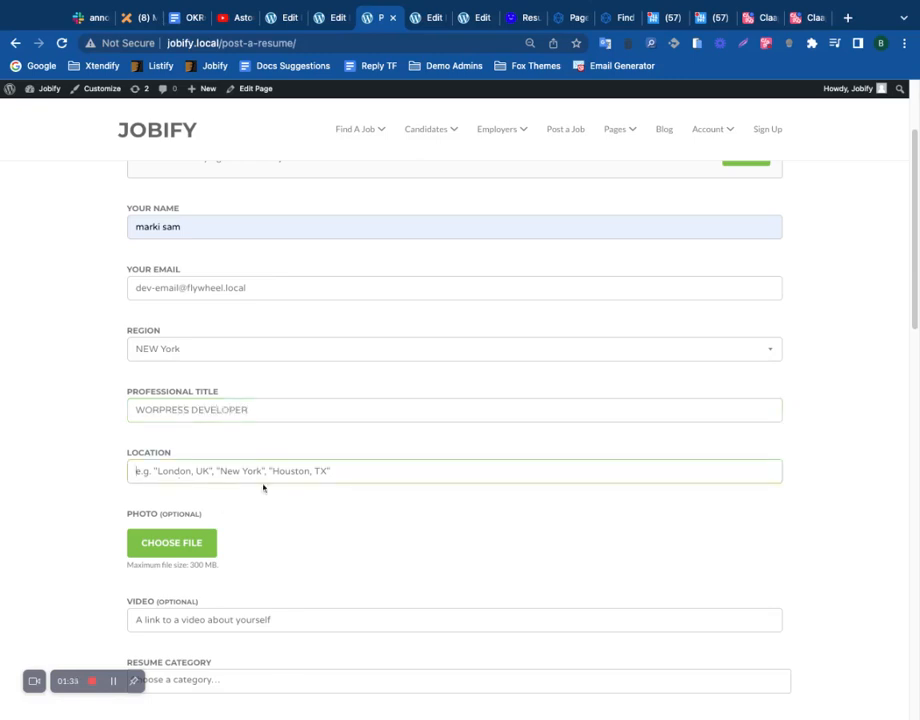
Enter "Toronto" as the candidate's location, correcting the spelling.
text(Toronoto)
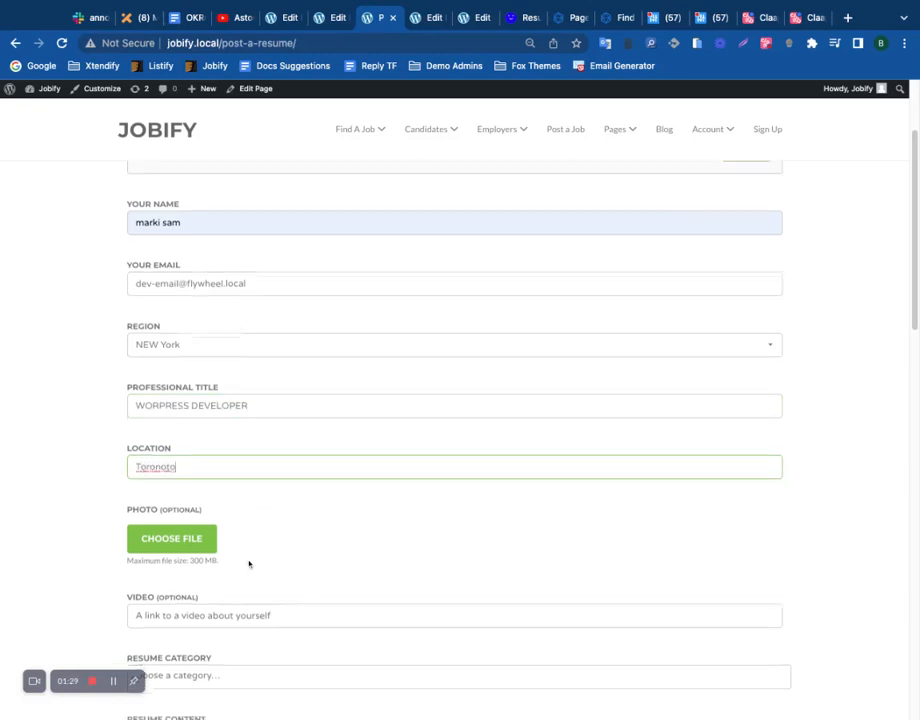
scroll(150, 450, down, 3)
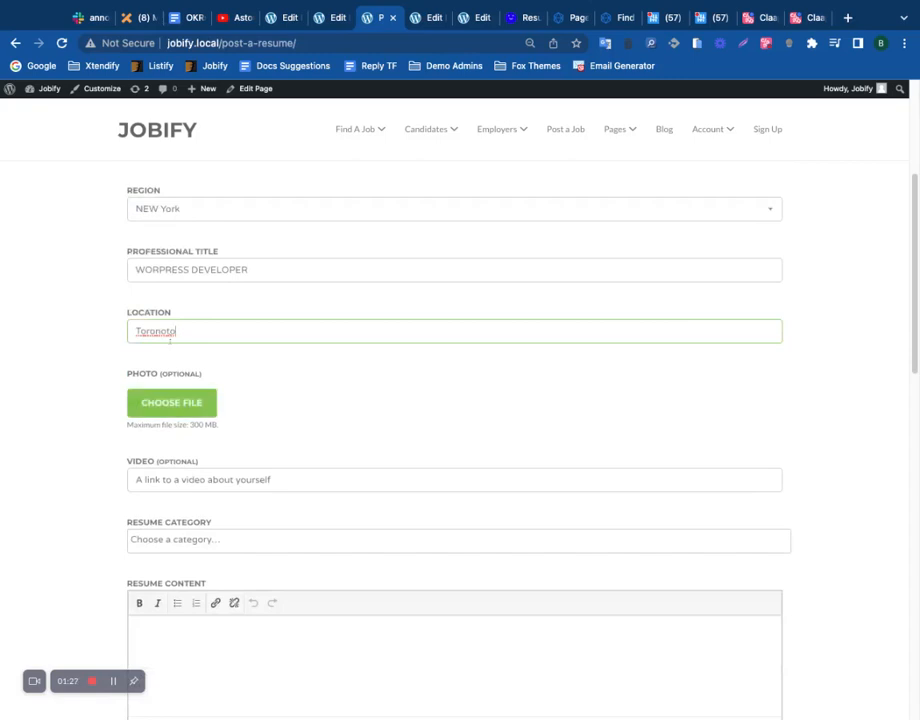
click(166, 330)
key(BackSpace)
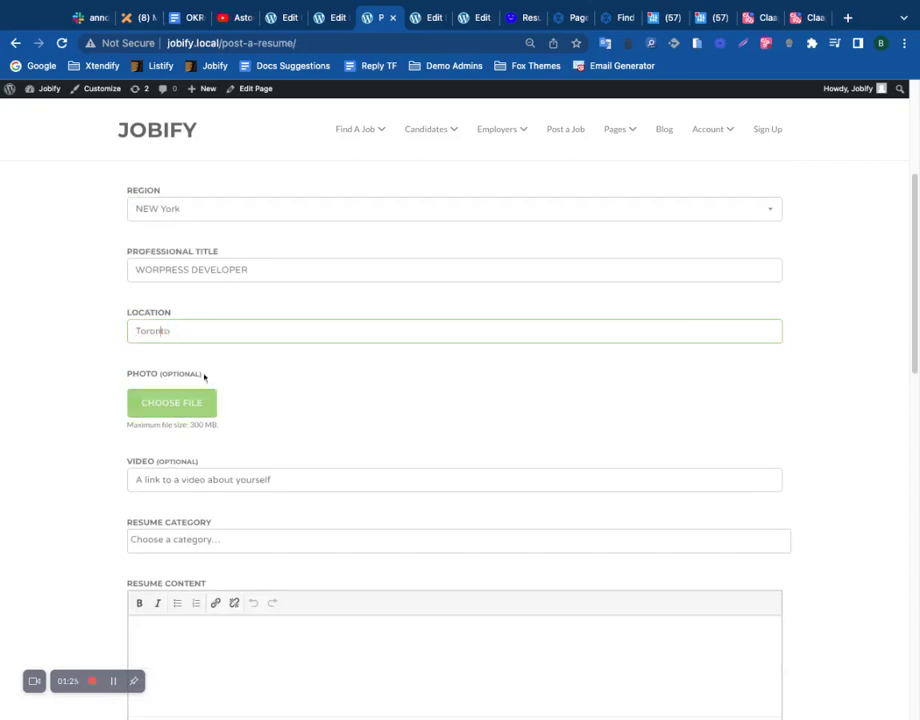
Assign the Designer category to the resume in the submission form.
scroll(250, 528, down, 2)
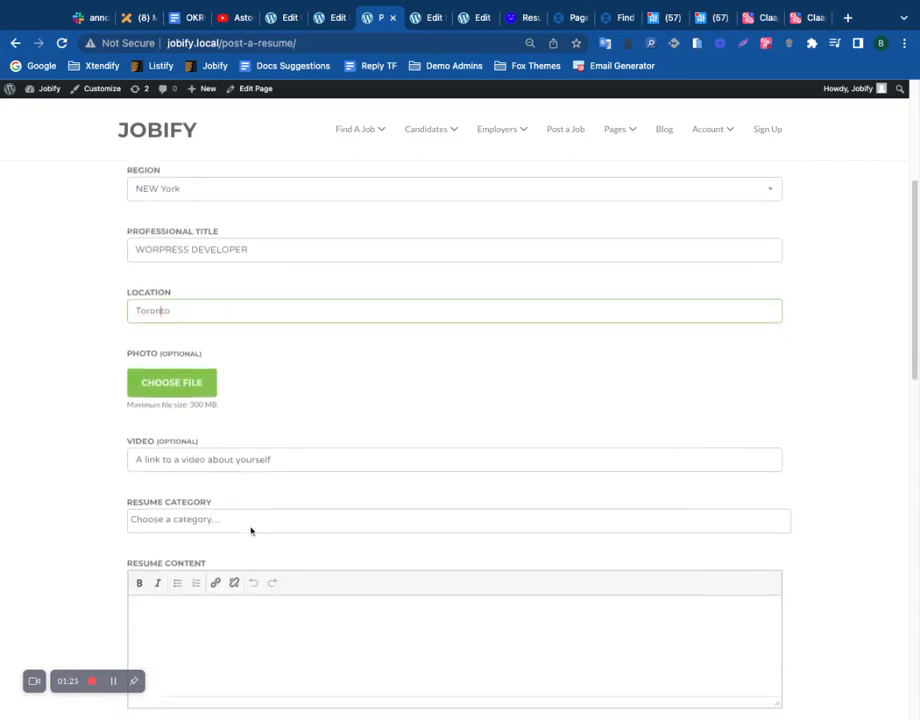
click(215, 466)
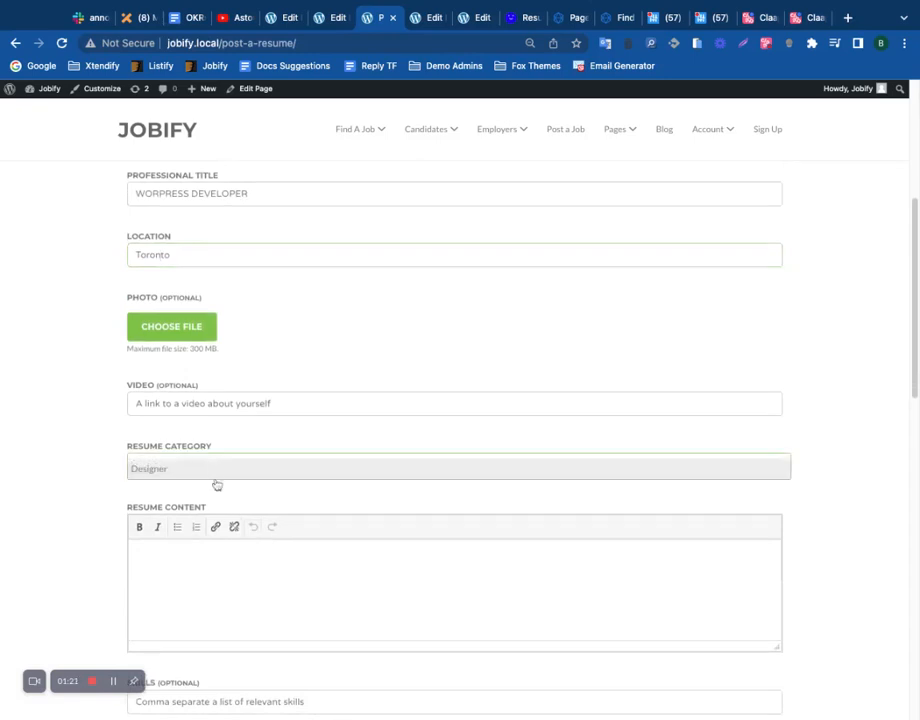
click(189, 477)
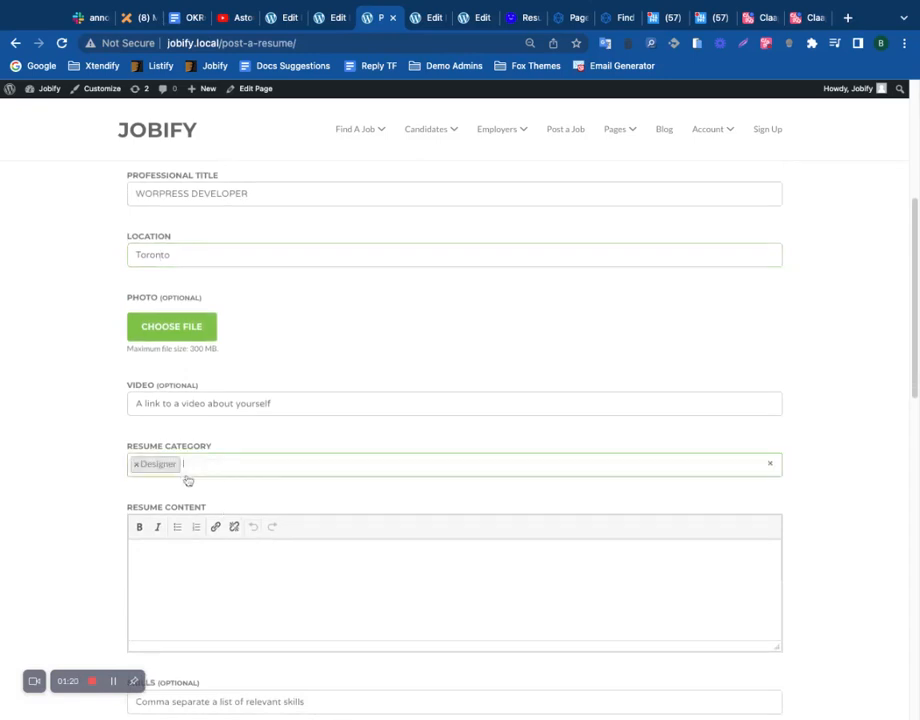
Enter "Education" and "Experience" as two separate paragraphs in the resume content.
click(183, 579)
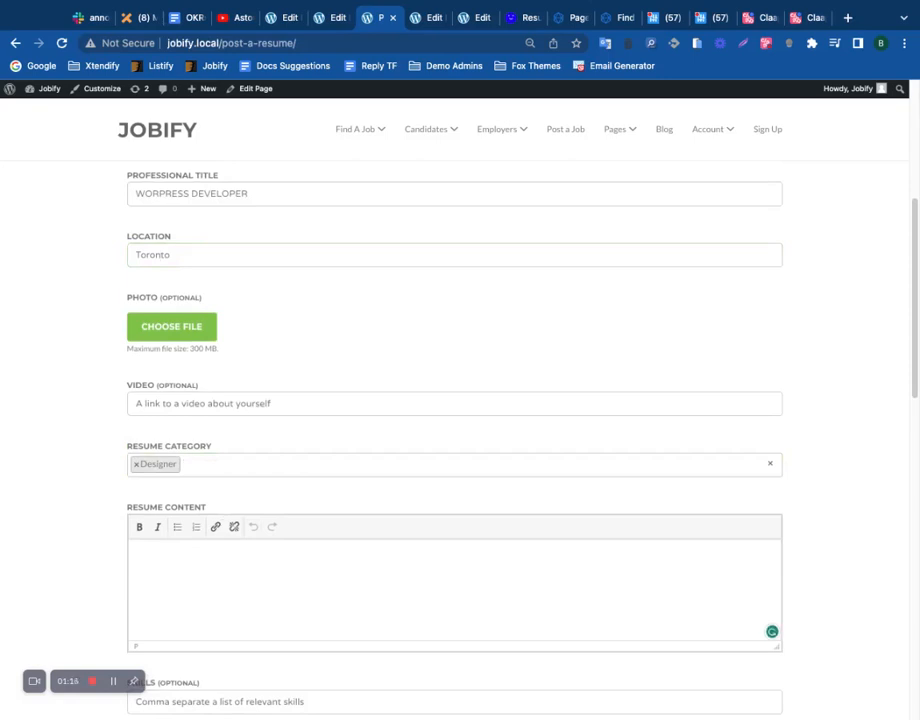
text(Educa)
text(tion )
text(Exper)
text(ience)
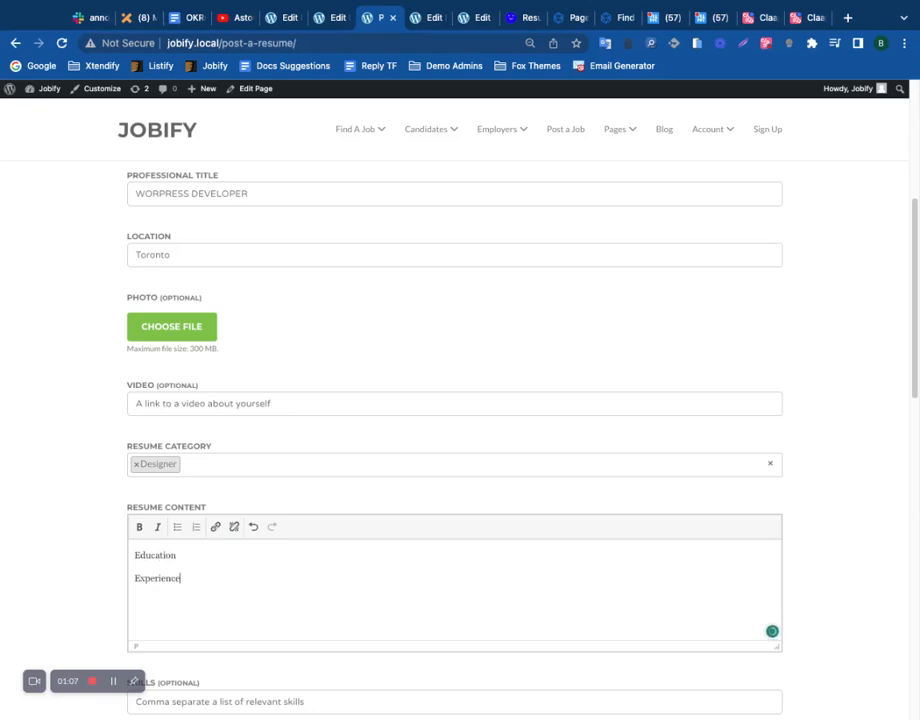
scroll(249, 607, down, 3)
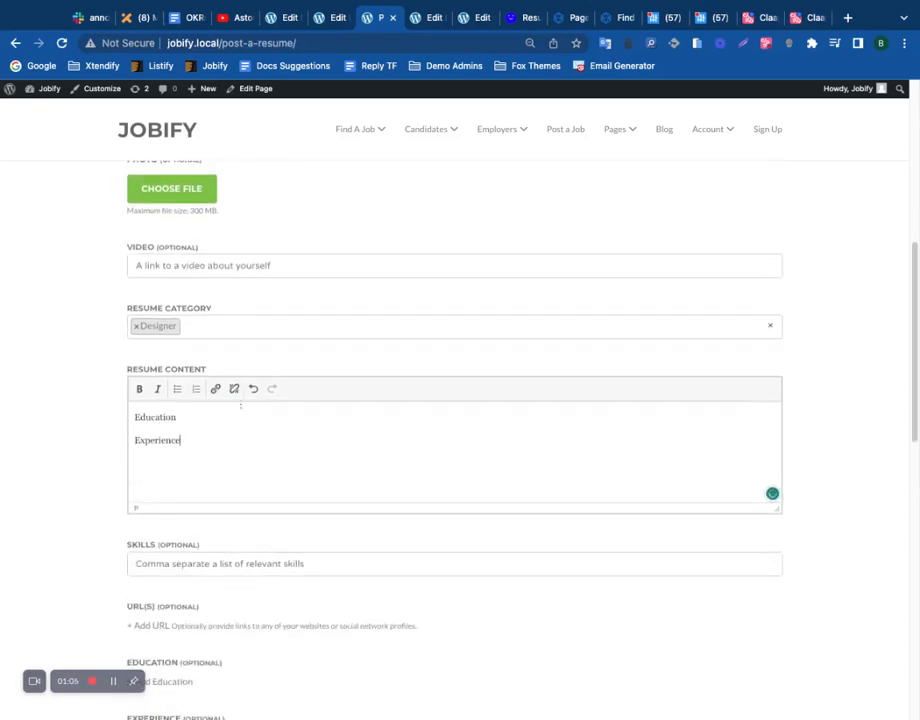
drag(210, 458, 136, 417)
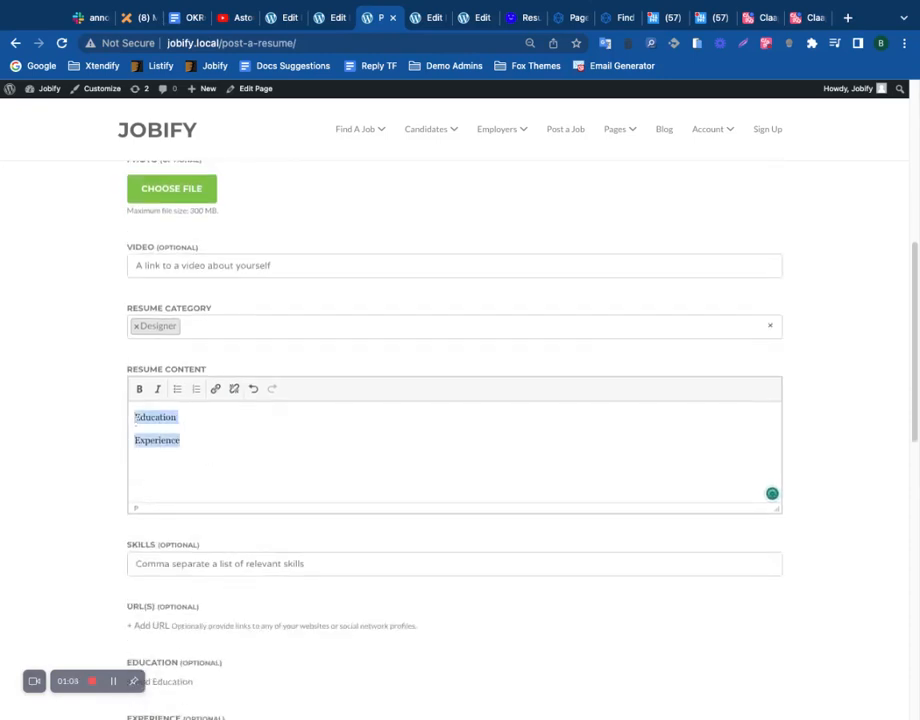
Preview the completed resume, review its header and description, and submit it.
scroll(248, 580, down, 4)
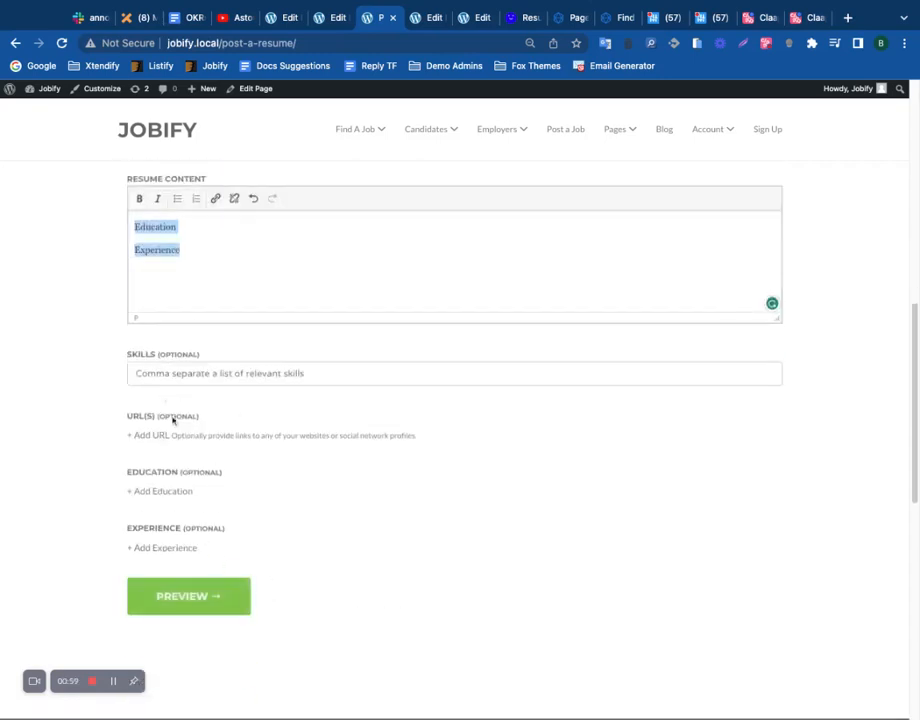
click(185, 610)
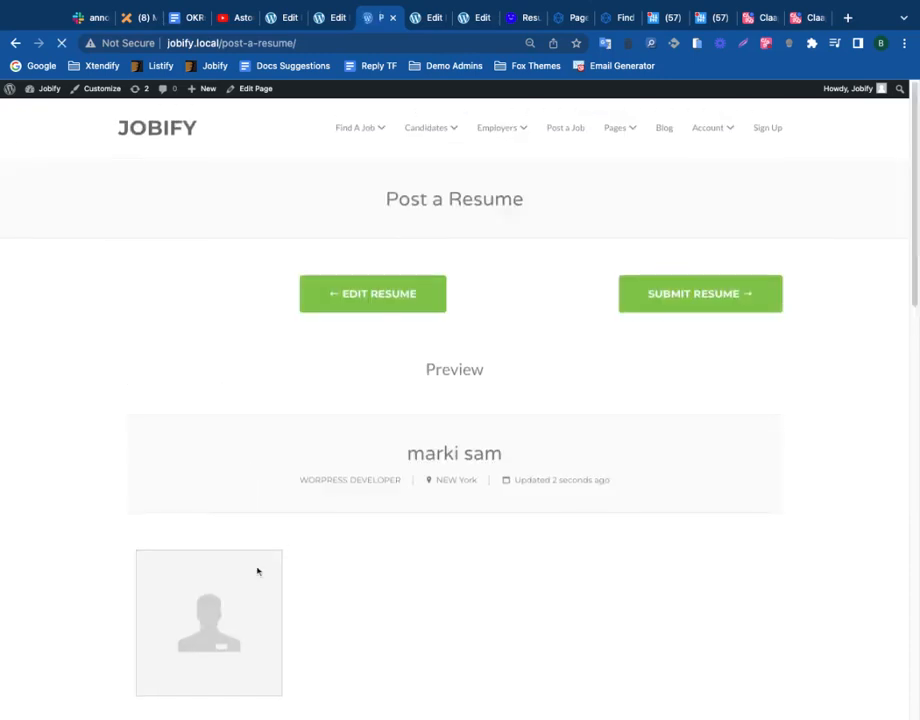
scroll(374, 580, down, 2)
scroll(374, 580, up, 2)
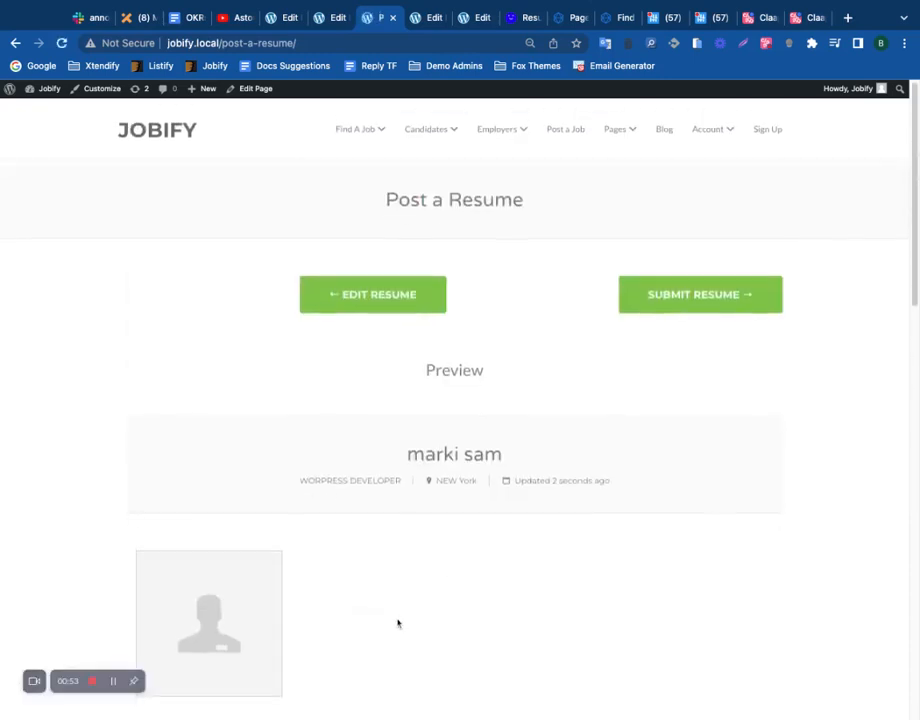
scroll(253, 550, down, 4)
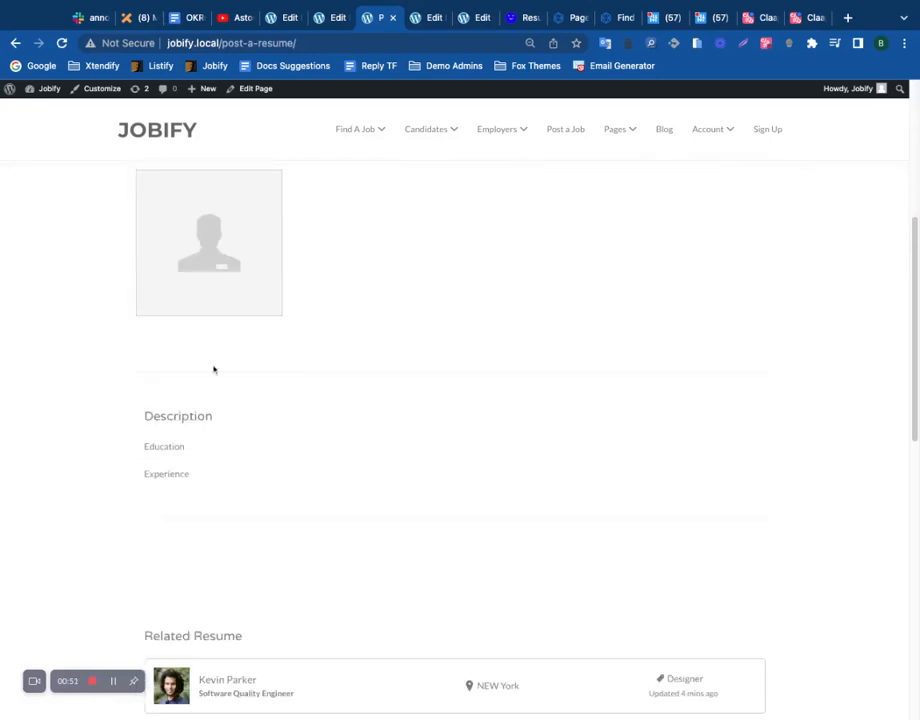
scroll(232, 357, down, 2)
scroll(236, 360, up, 5)
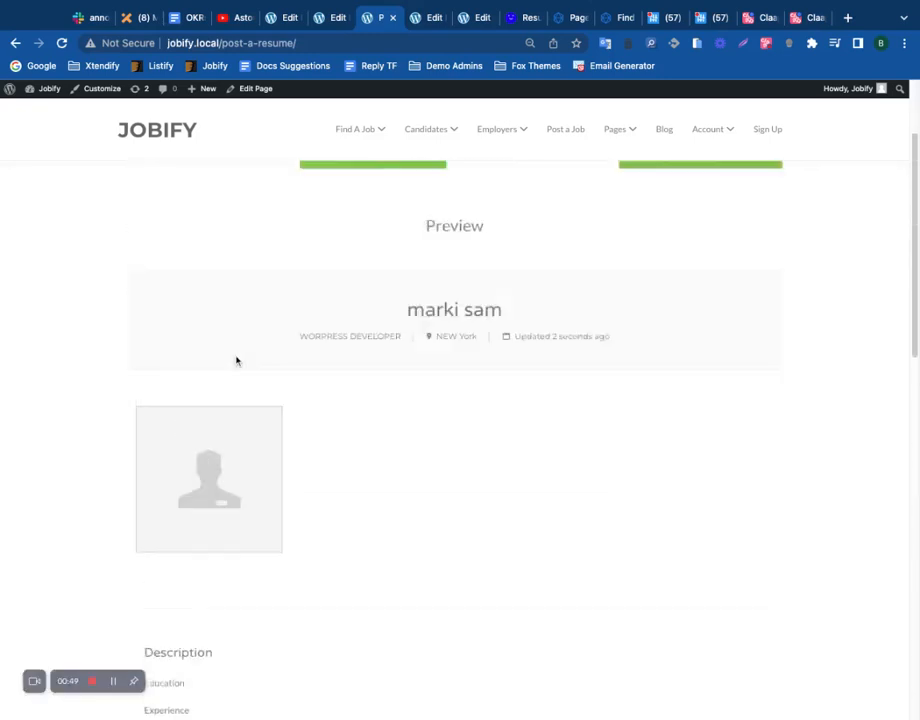
scroll(236, 360, down, 2)
scroll(329, 460, down, 2)
scroll(329, 460, up, 4)
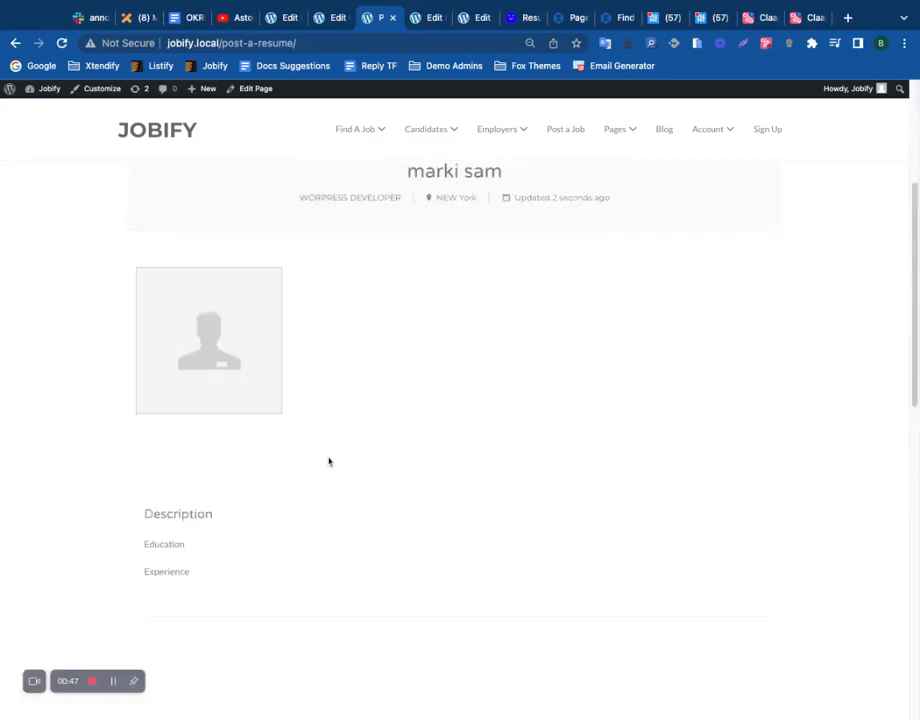
click(682, 297)
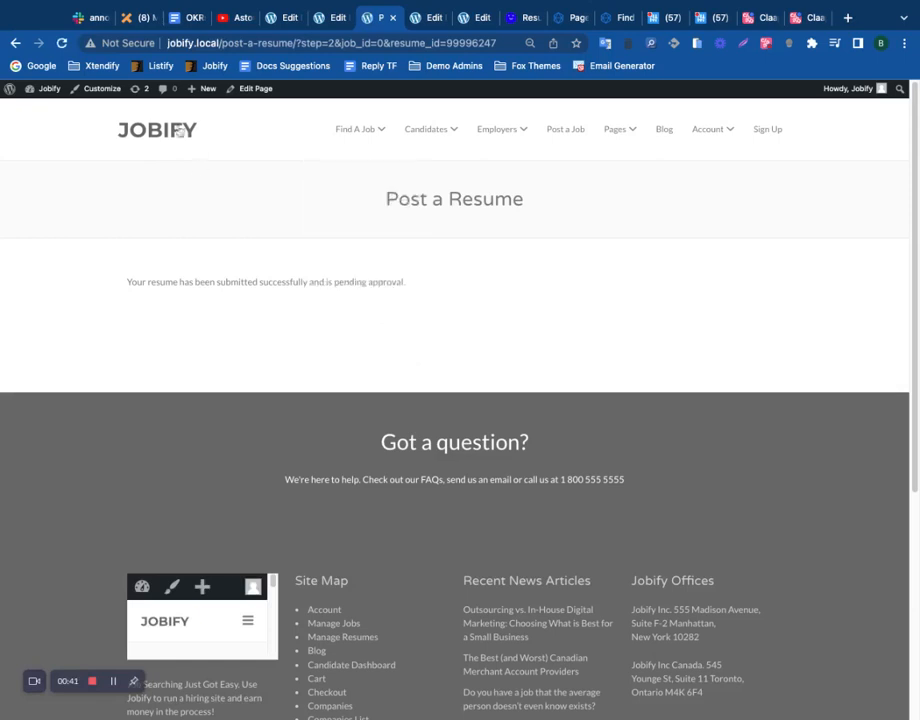
Switch to the WordPress admin and open the list of all resumes.
click(346, 18)
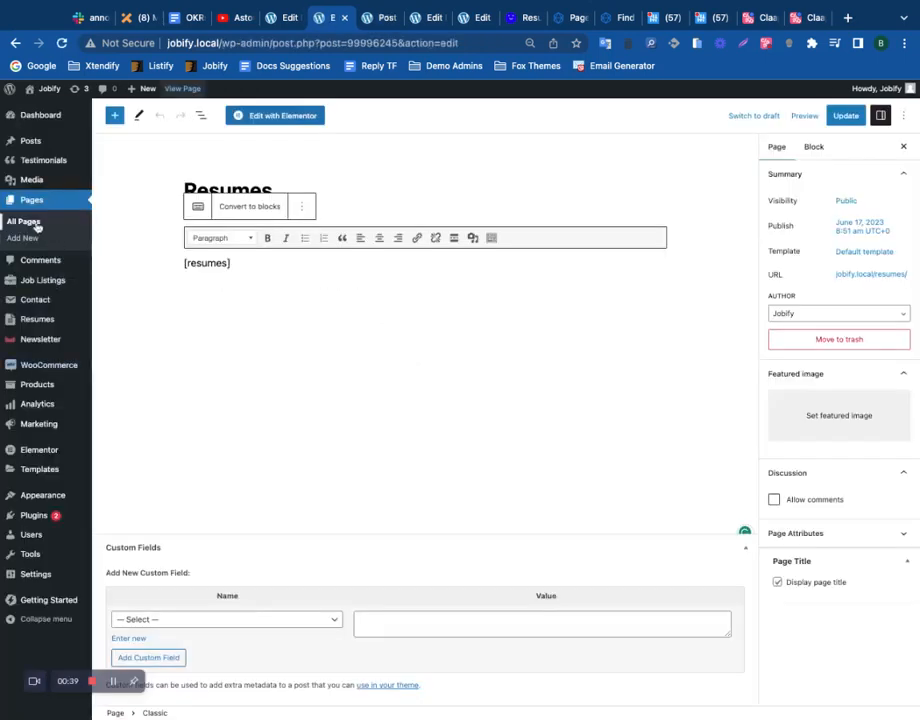
mouse_move(25, 316)
click(125, 324)
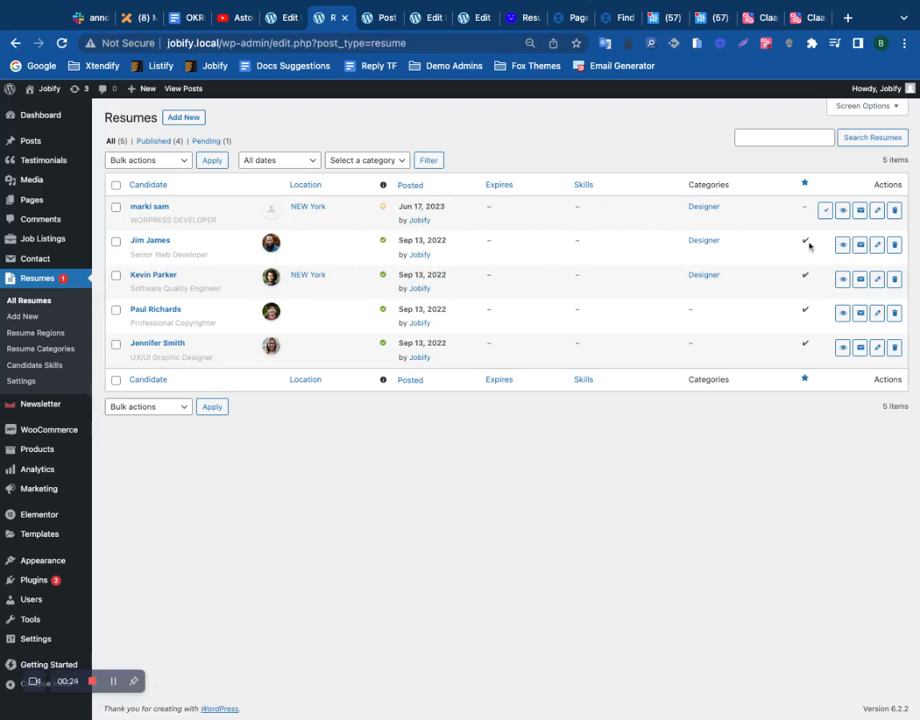
Open the newly submitted WORPRESS DEVELOPER resume for editing and examine its candidate data, including the contact email.
click(877, 211)
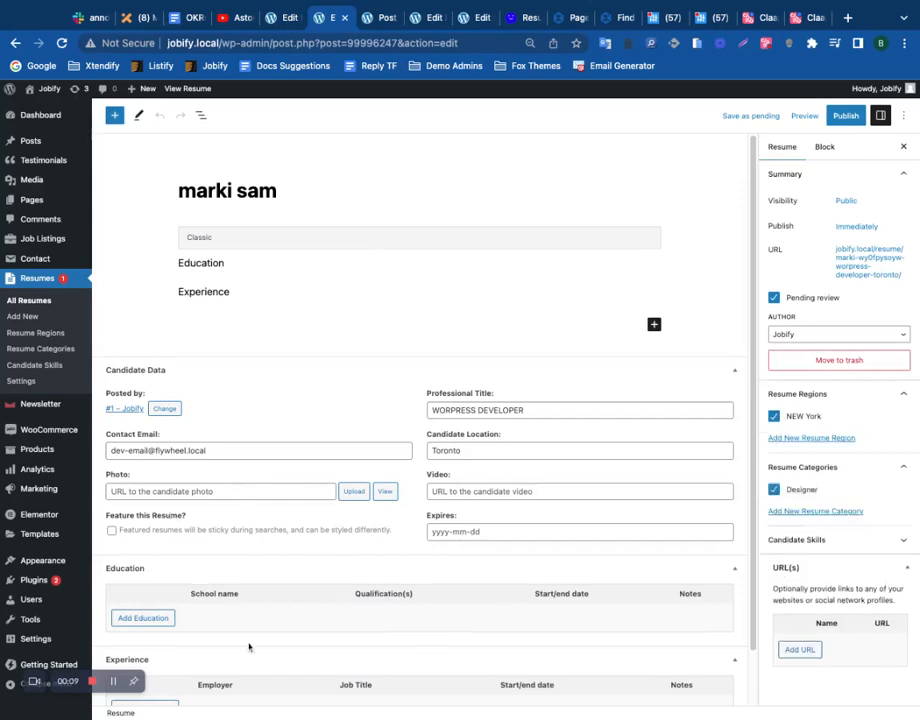
scroll(279, 573, down, 2)
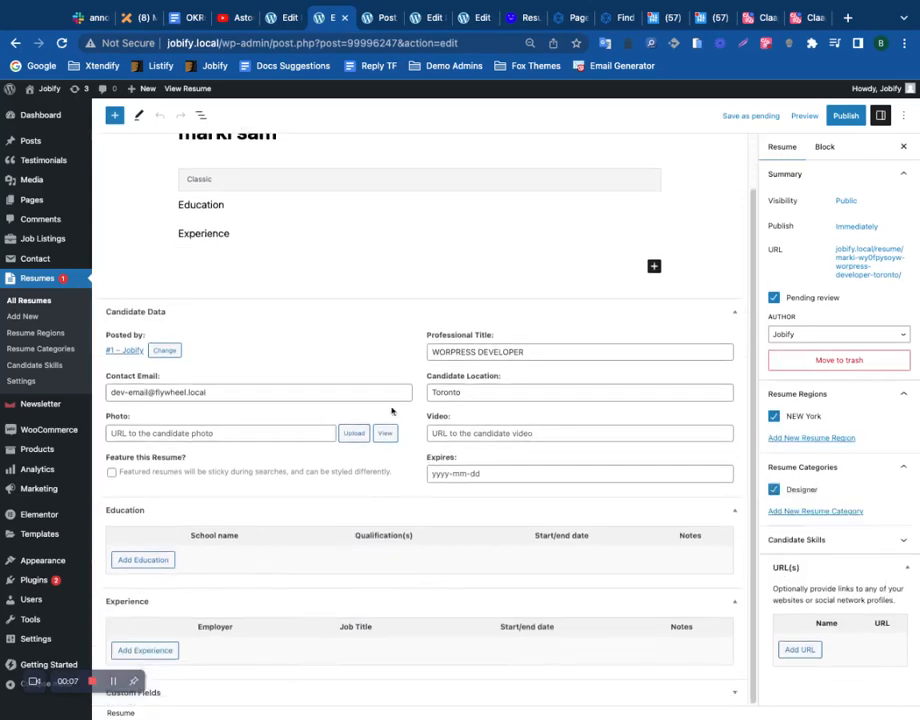
drag(213, 392, 39, 382)
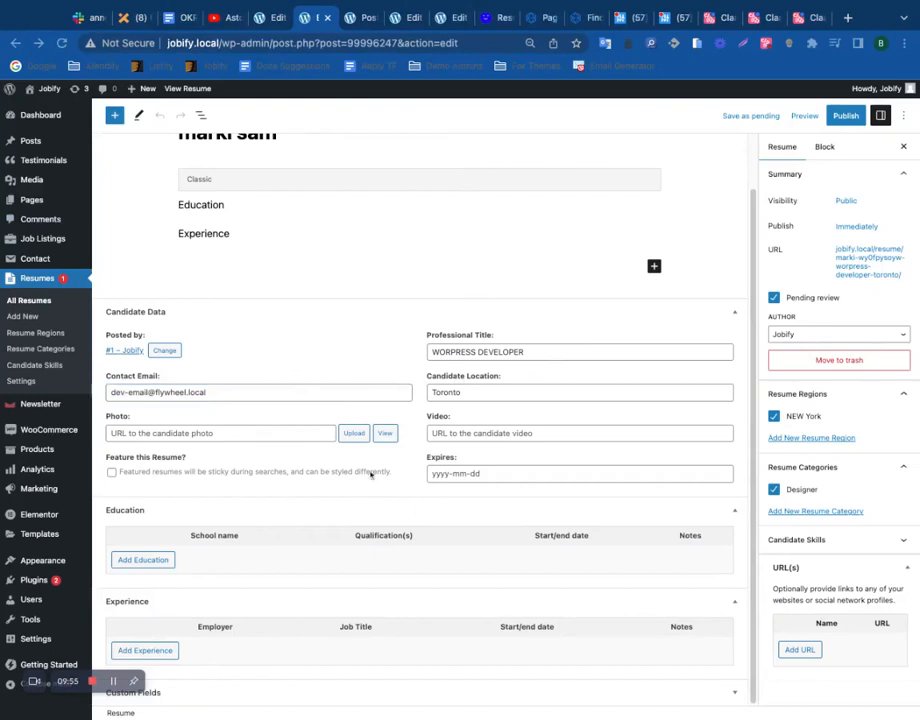
scroll(336, 474, up, 1)
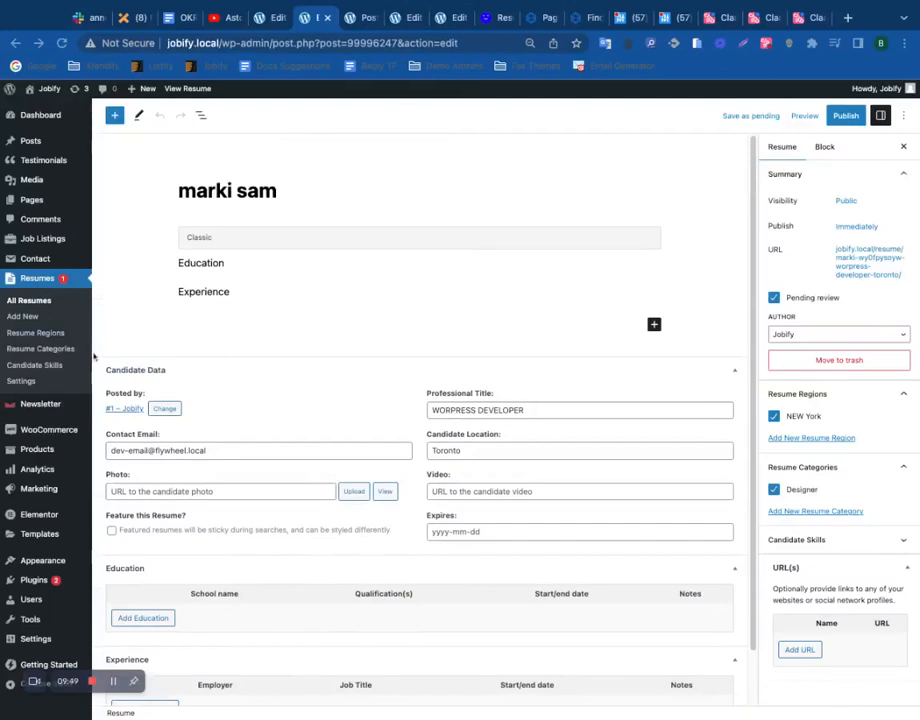
Add a new candidate skill named "CSS" with the slug "css".
click(42, 367)
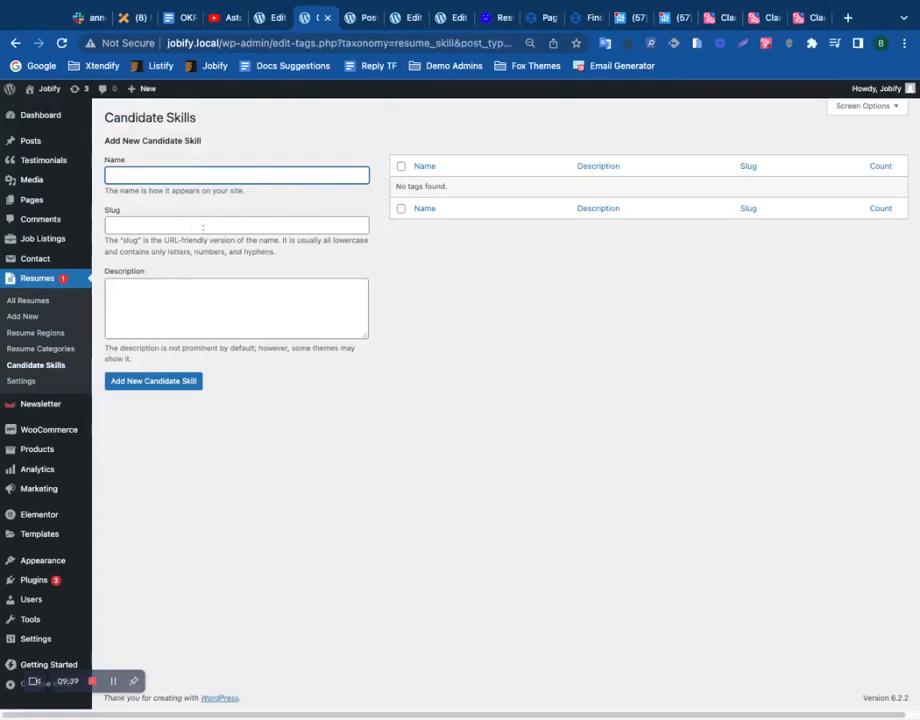
text(SS)
click(184, 229)
text(Css)
click(188, 382)
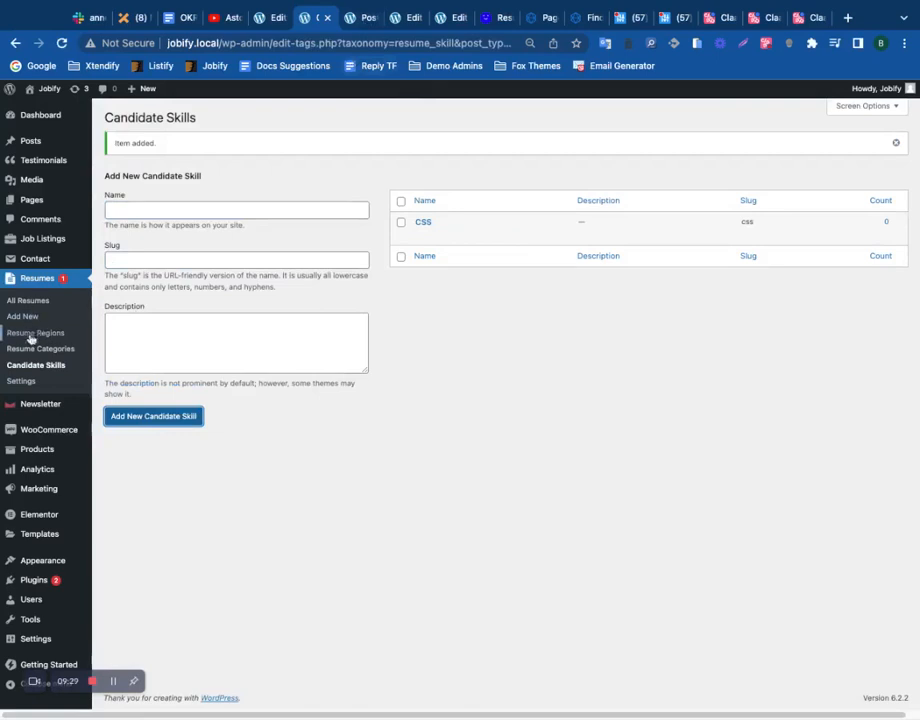
Open the Software Quality Engineer's resume for editing from the list of all resumes.
click(12, 300)
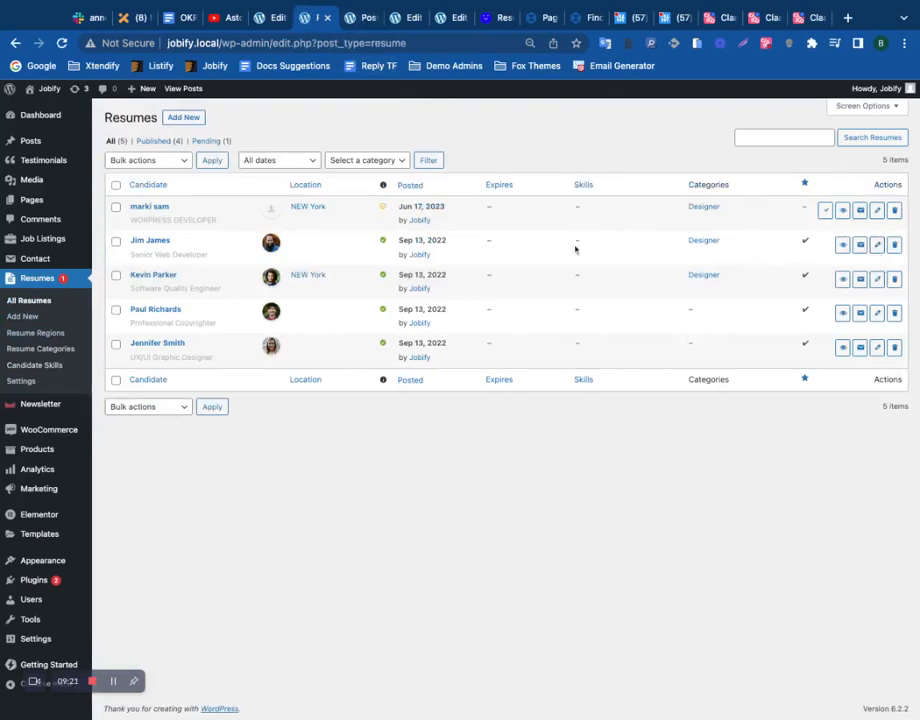
click(877, 281)
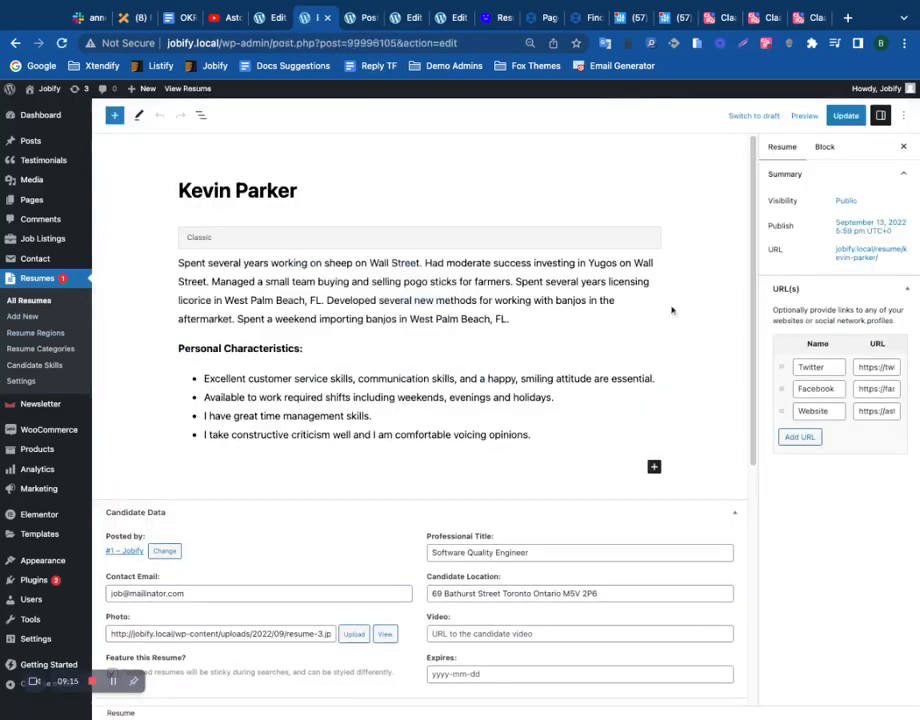
scroll(672, 311, down, 5)
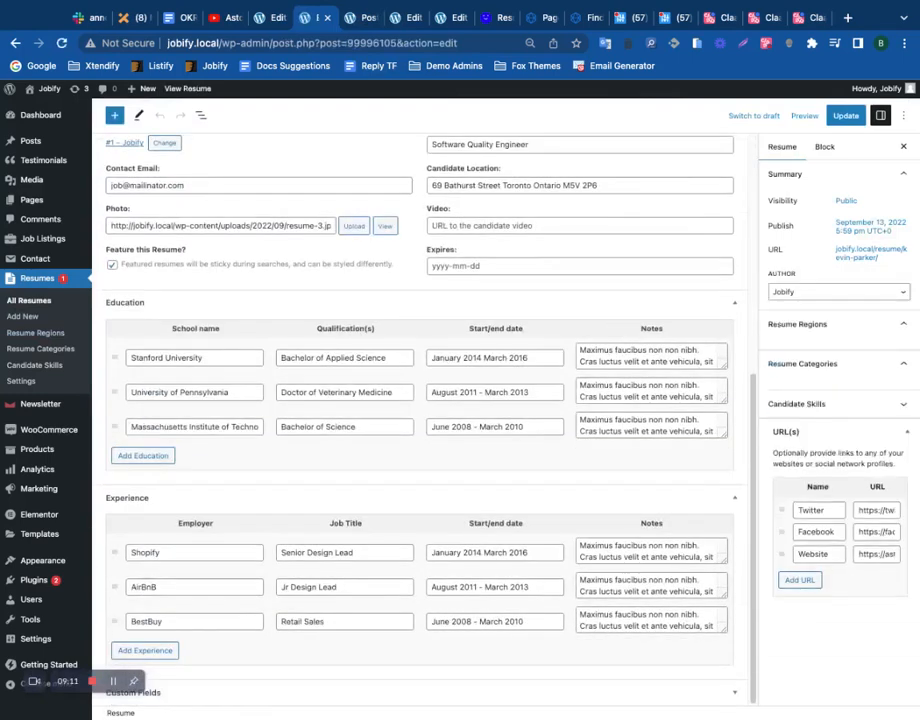
Add "CSS" as a candidate skill on the Software Quality Engineer's resume and update it.
click(818, 465)
click(792, 476)
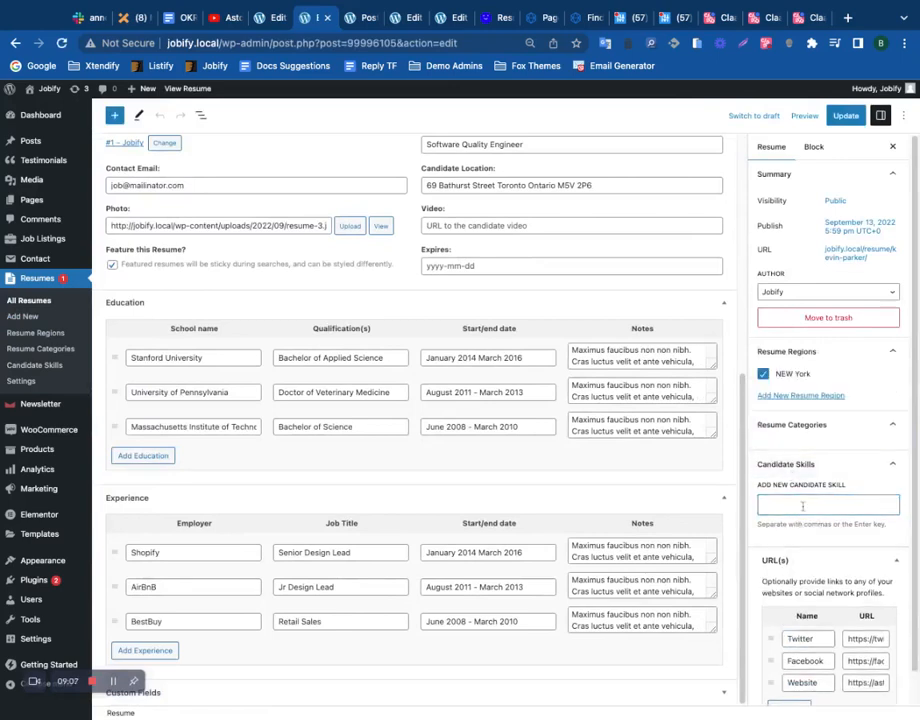
click(809, 507)
click(810, 508)
click(792, 537)
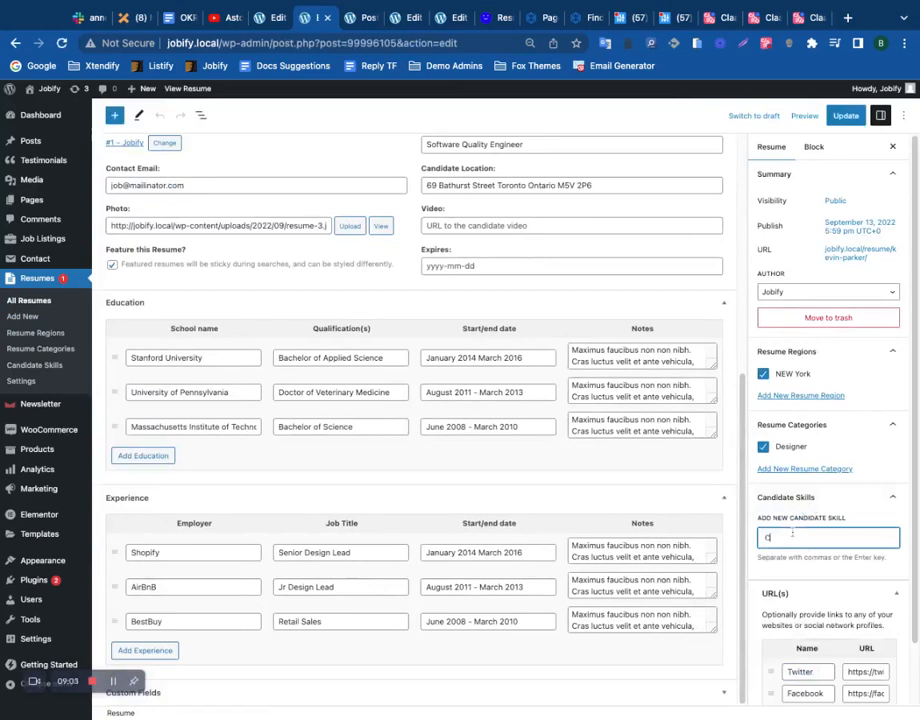
text(CSS)
key(Return)
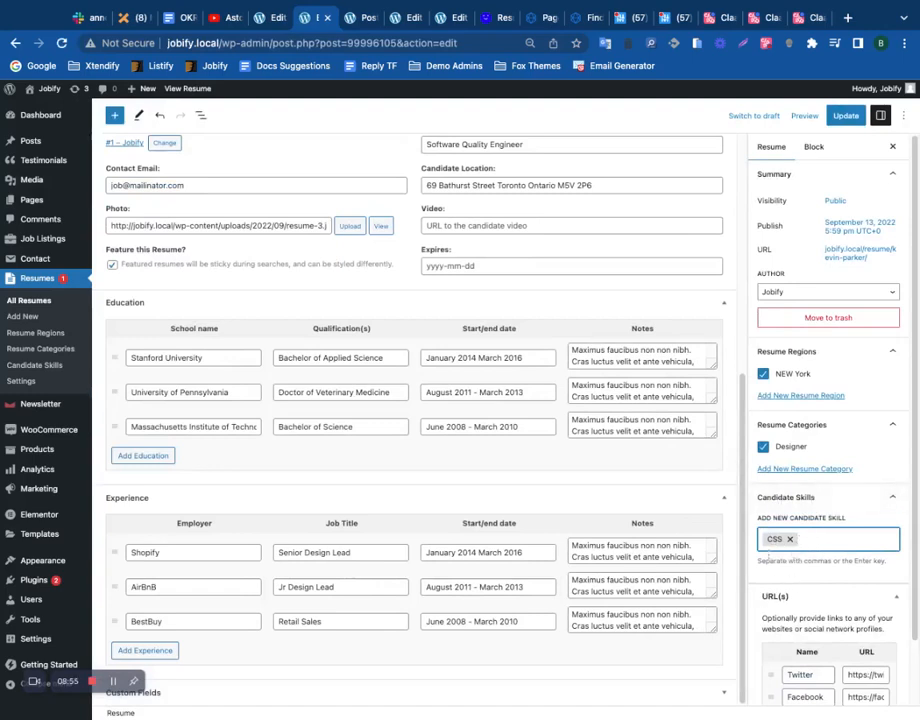
click(845, 115)
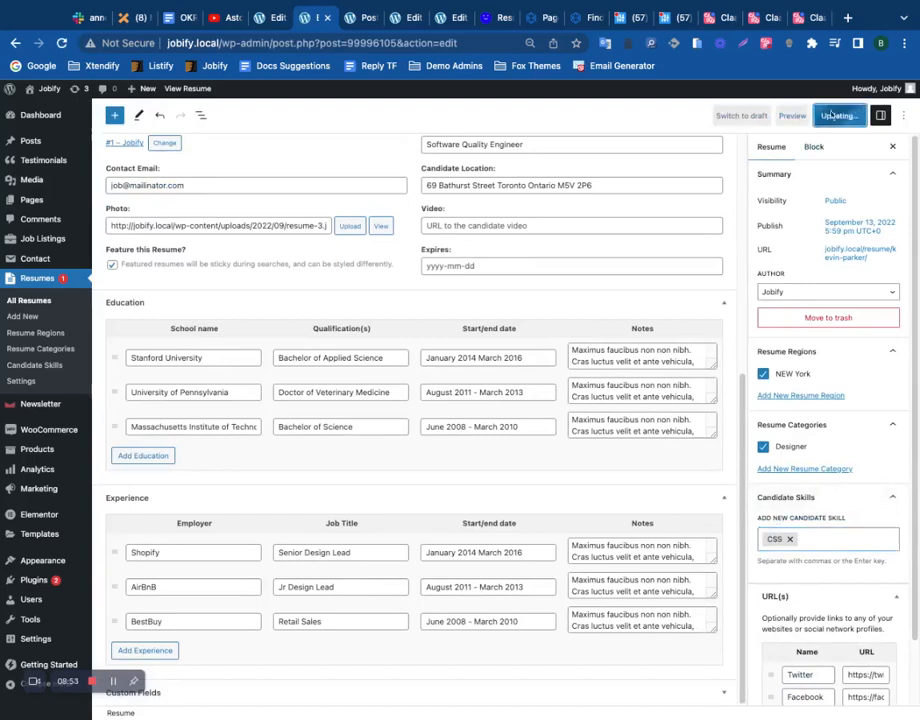
Return to the front-end site and open a new Submit Your Resume form.
click(363, 19)
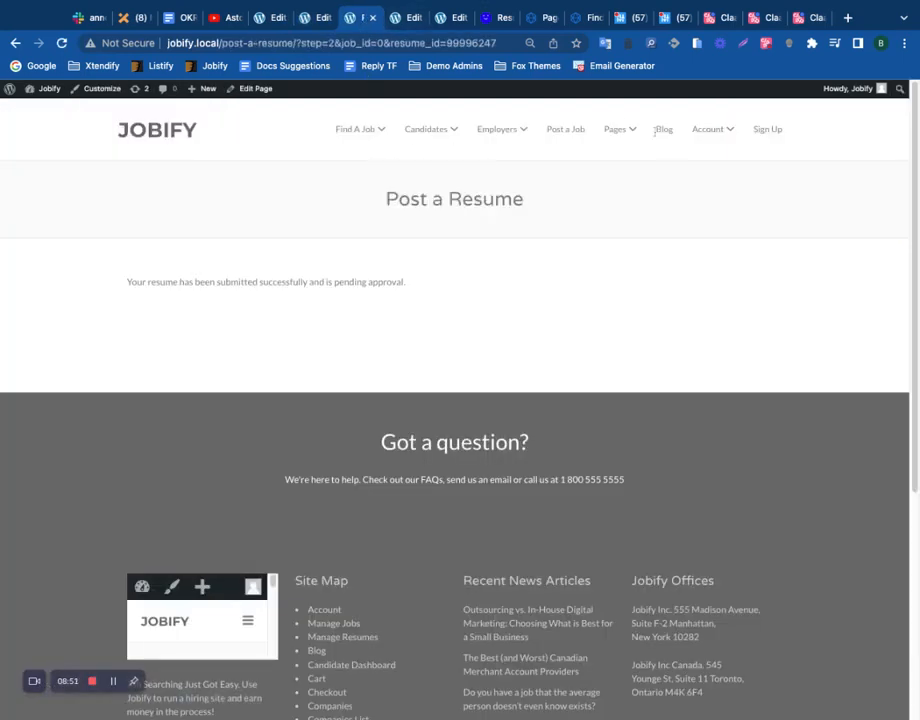
mouse_move(508, 131)
mouse_move(434, 132)
click(432, 169)
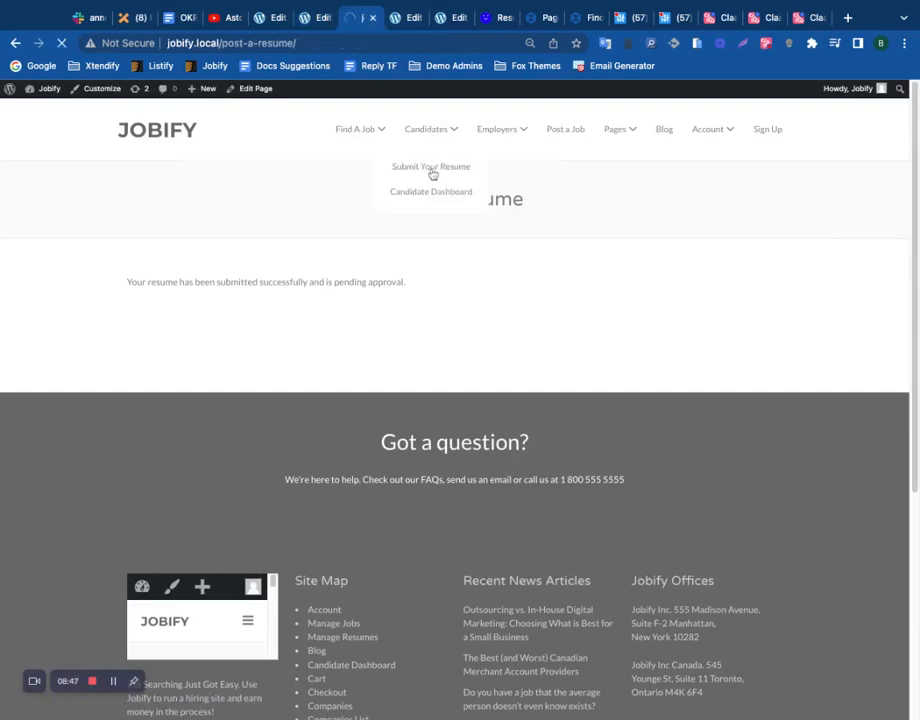
Enter "CSS, HTML" as the skills in the new resume form.
scroll(346, 404, down, 3)
scroll(346, 404, down, 3)
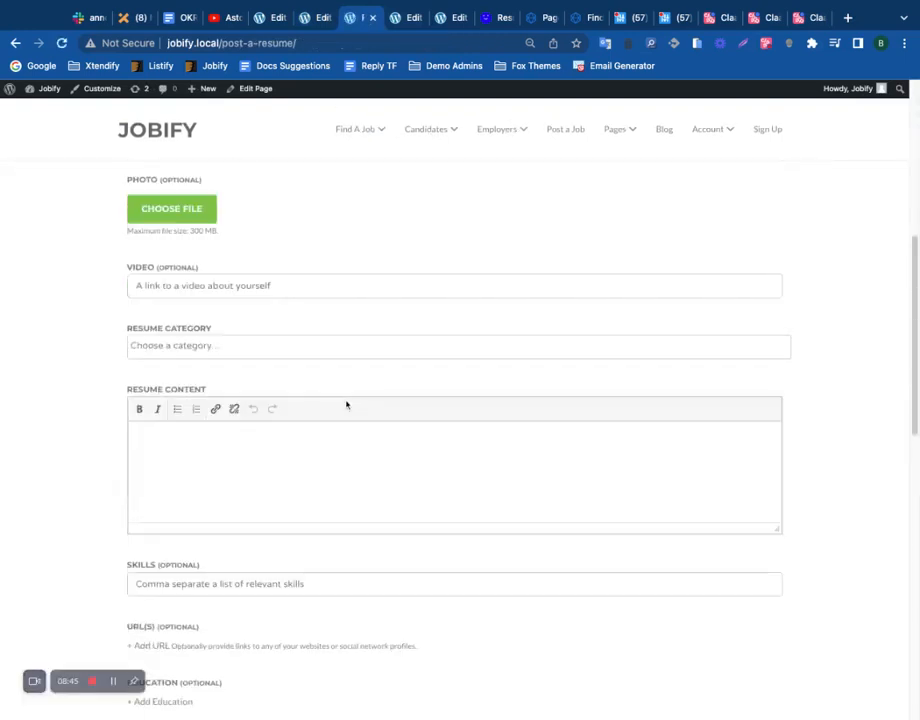
scroll(346, 404, down, 1)
click(201, 536)
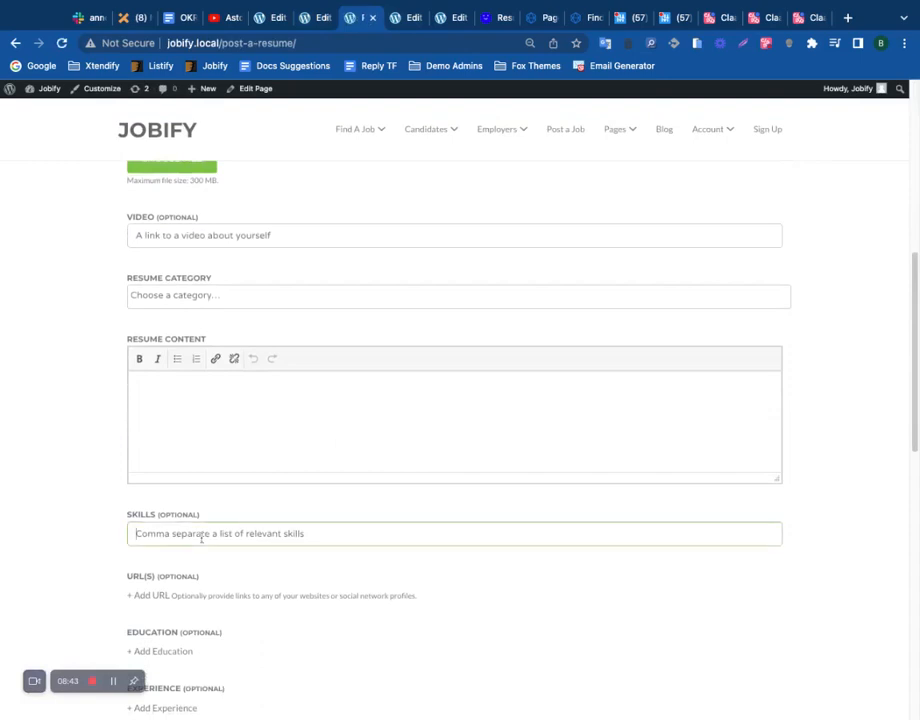
text(CSS, HTML)
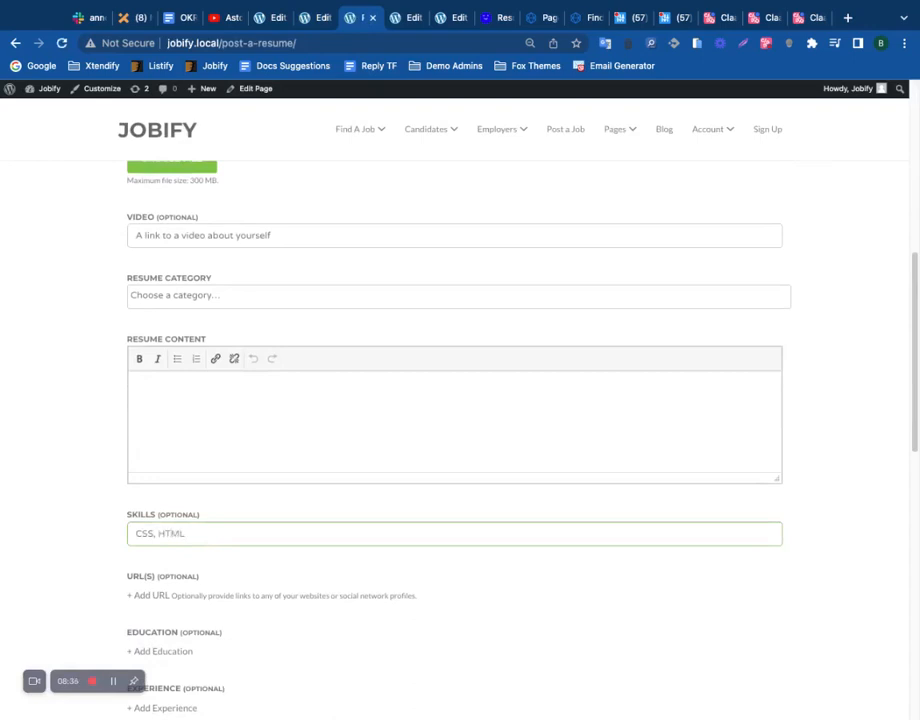
click(191, 553)
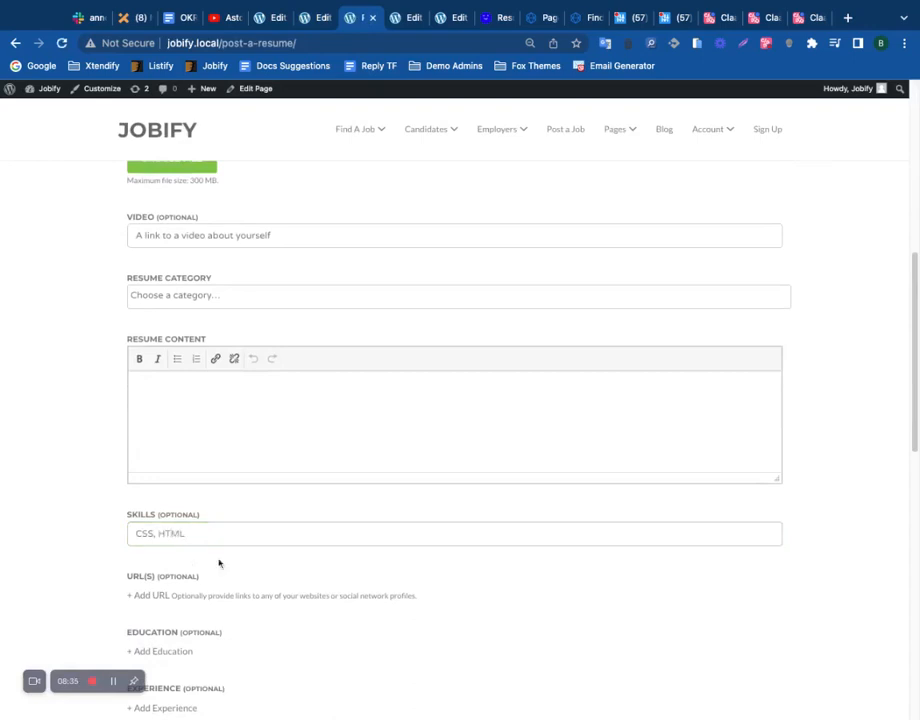
Select the entire skills entry in the resume form and look over the remaining optional sections.
click(200, 541)
key(super+a)
scroll(200, 540, down, 5)
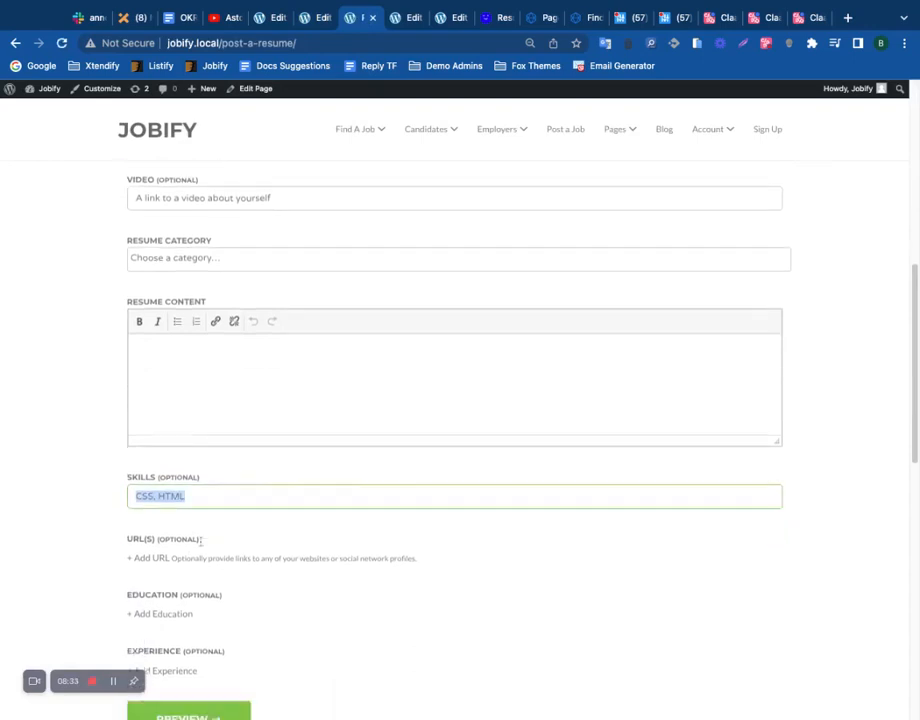
Return to the site's admin area and open the Resumes settings.
click(314, 26)
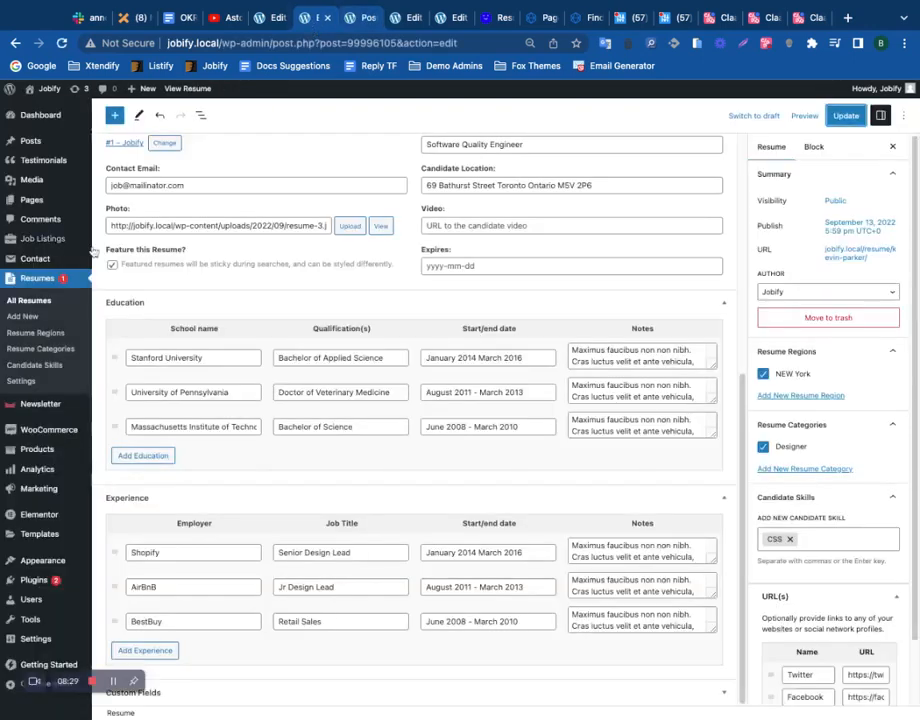
mouse_move(44, 242)
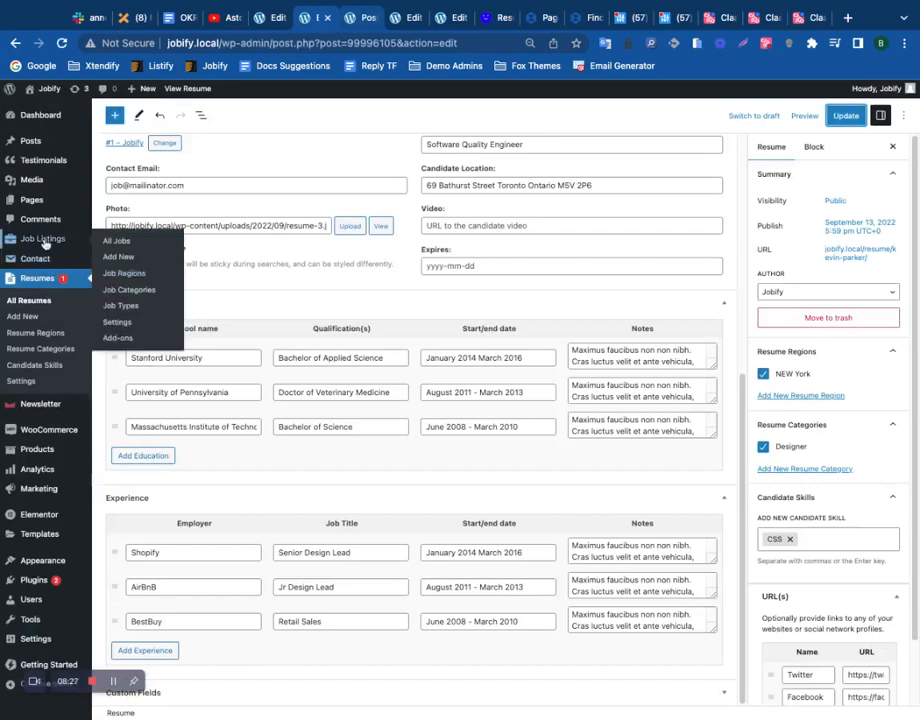
click(29, 300)
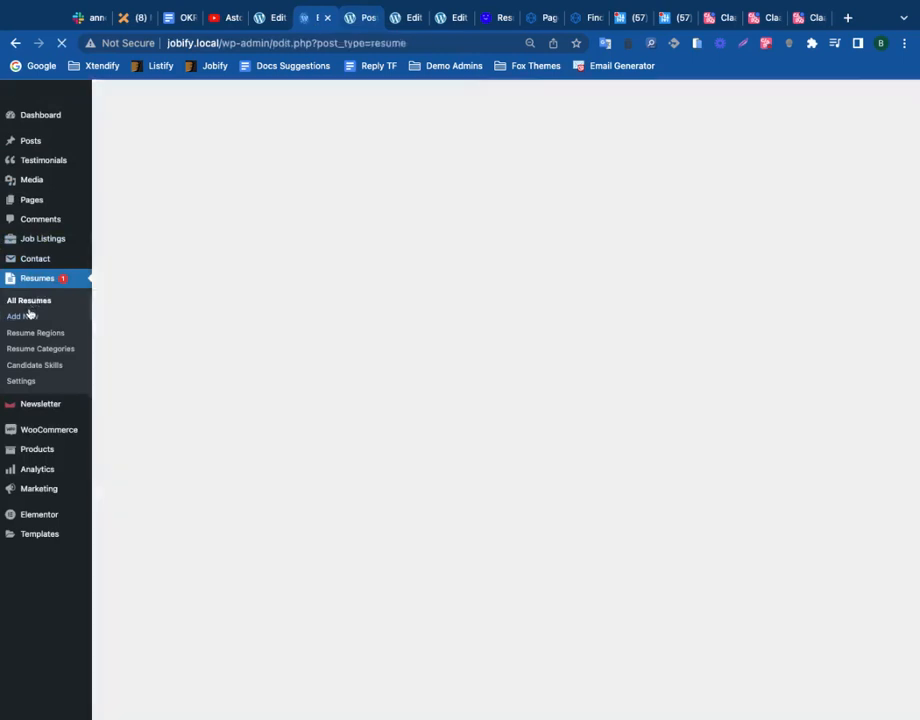
click(22, 382)
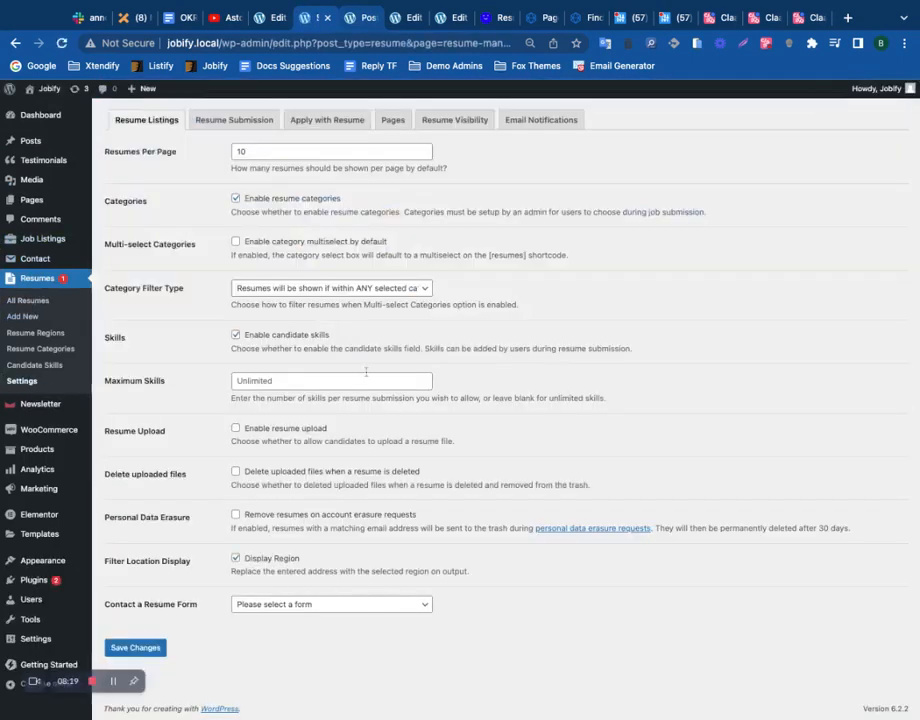
Examine which pages are assigned for resume submission, the candidate dashboard and resume listings in the settings.
click(393, 121)
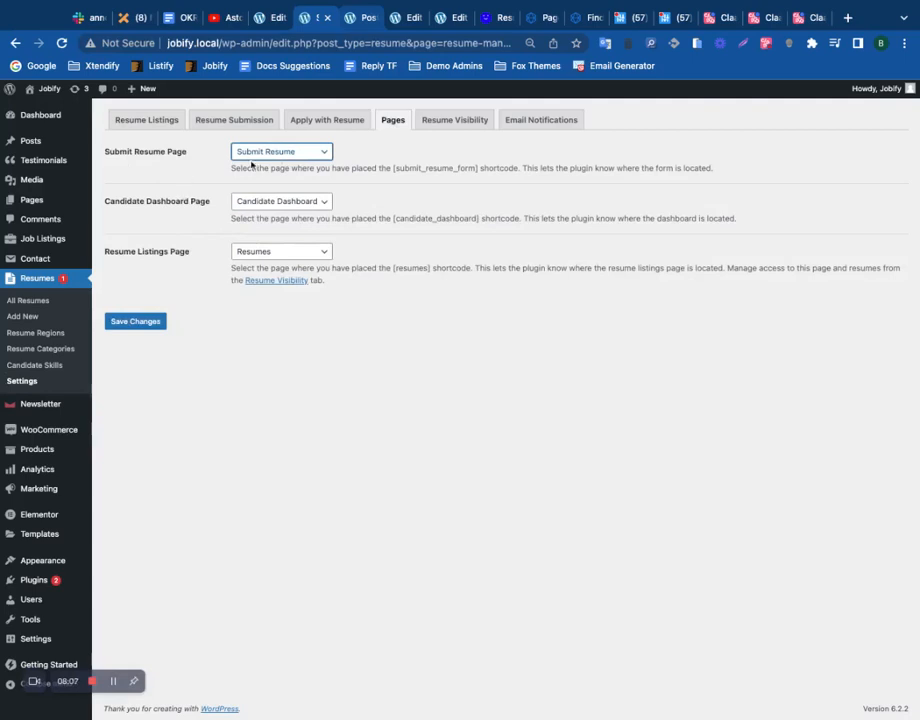
triple_click(108, 205)
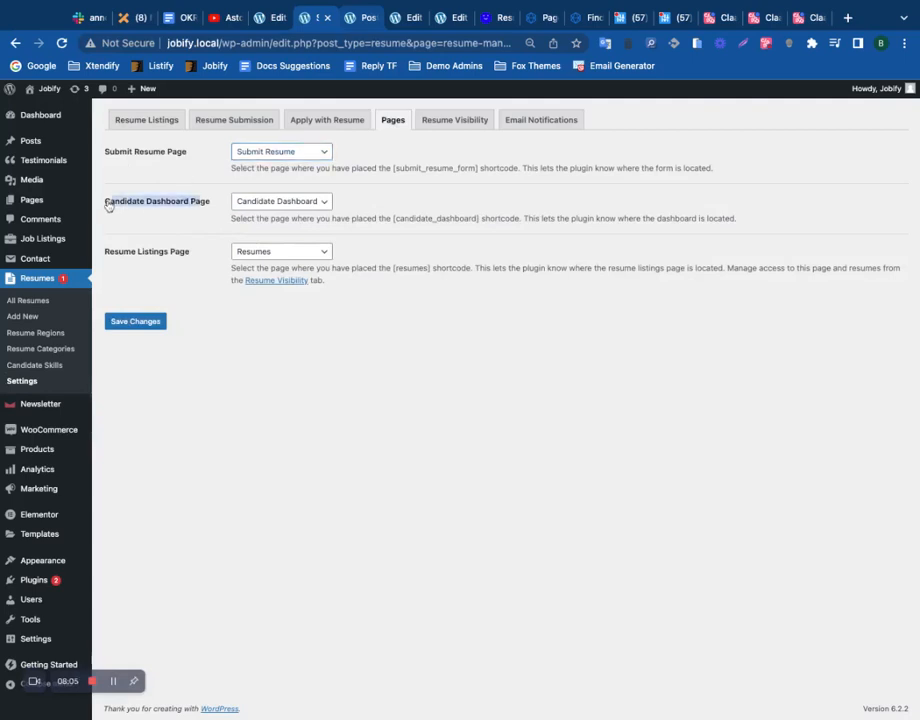
click(298, 208)
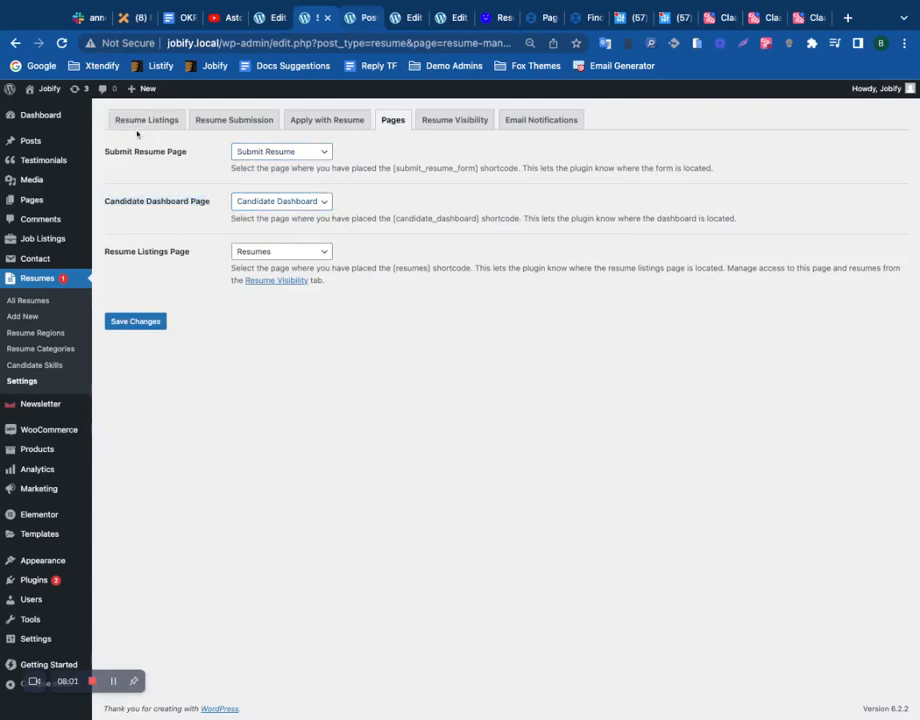
Review the Resume Listings settings, from resumes per page down to the contact form option.
click(146, 120)
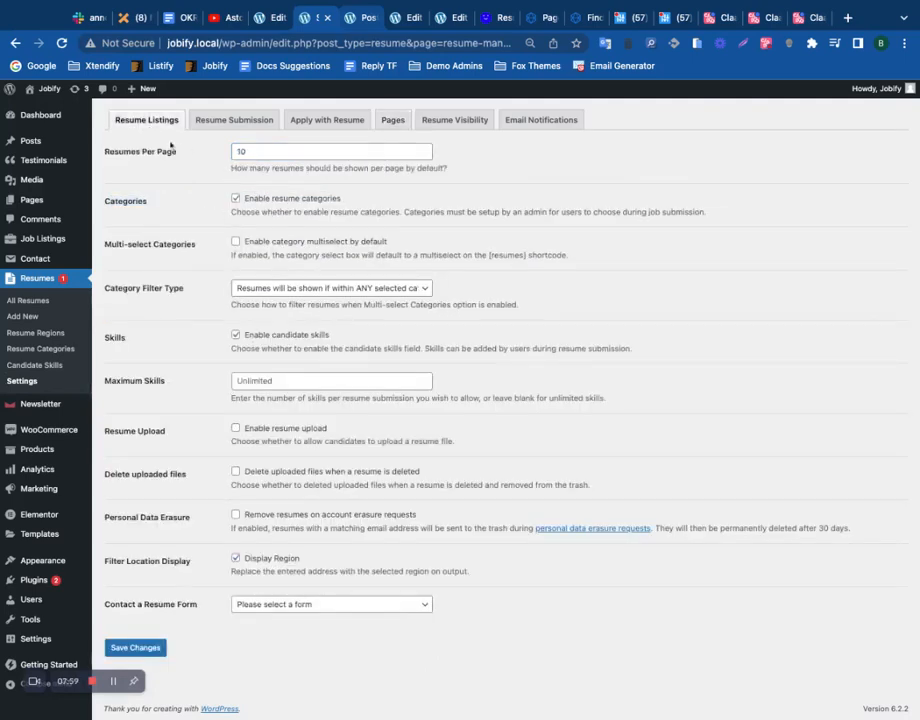
mouse_move(101, 156)
mouse_down()
mouse_move(240, 220)
mouse_move(215, 435)
mouse_move(440, 615)
mouse_up()
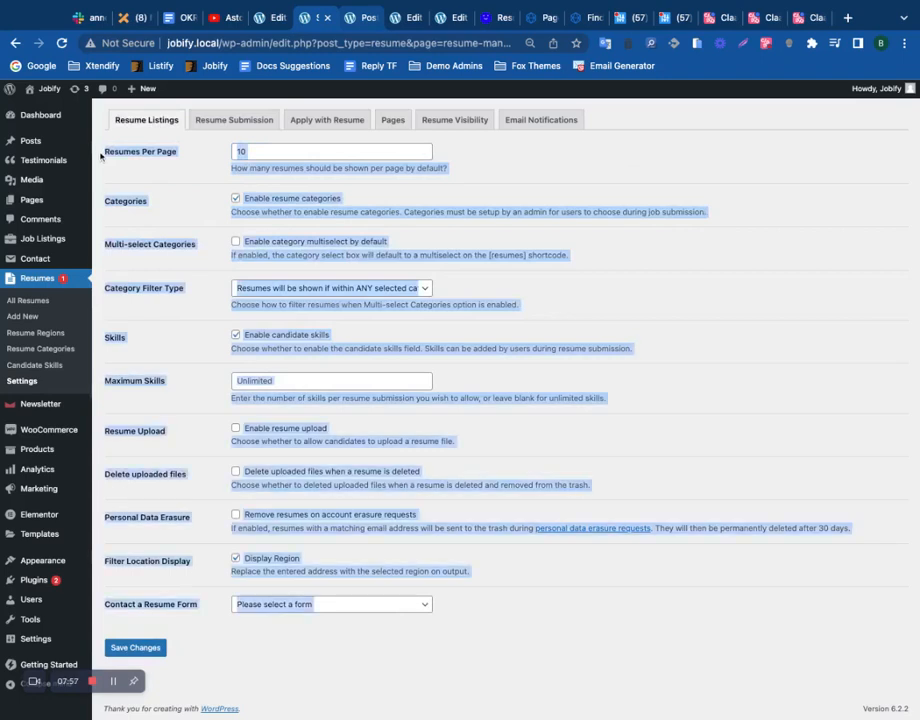
click(217, 631)
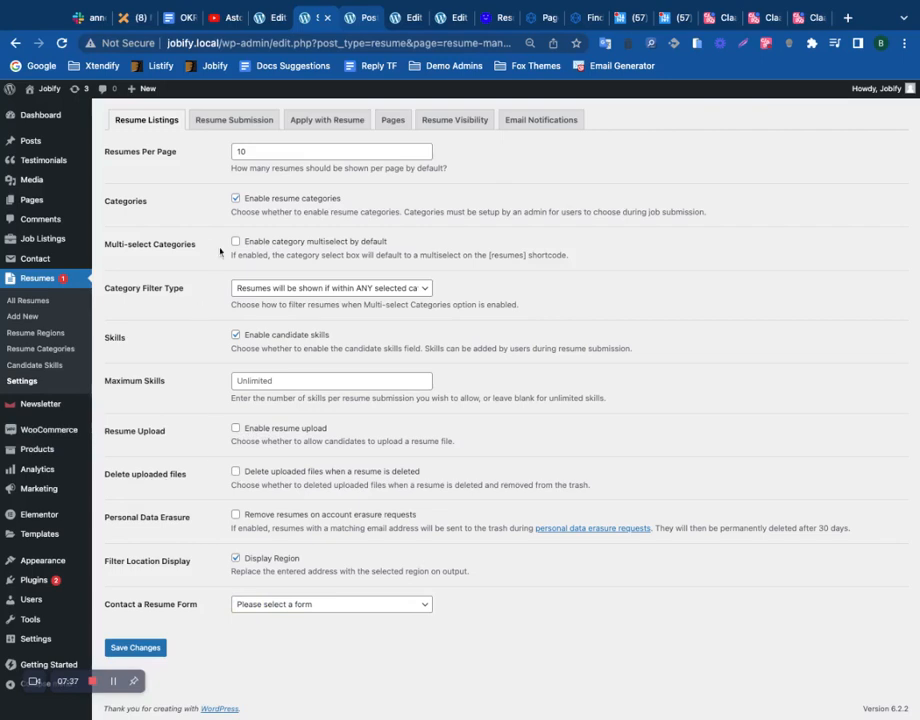
Review the Resume Submission settings, from account requirements down to the paid listings flow.
click(223, 121)
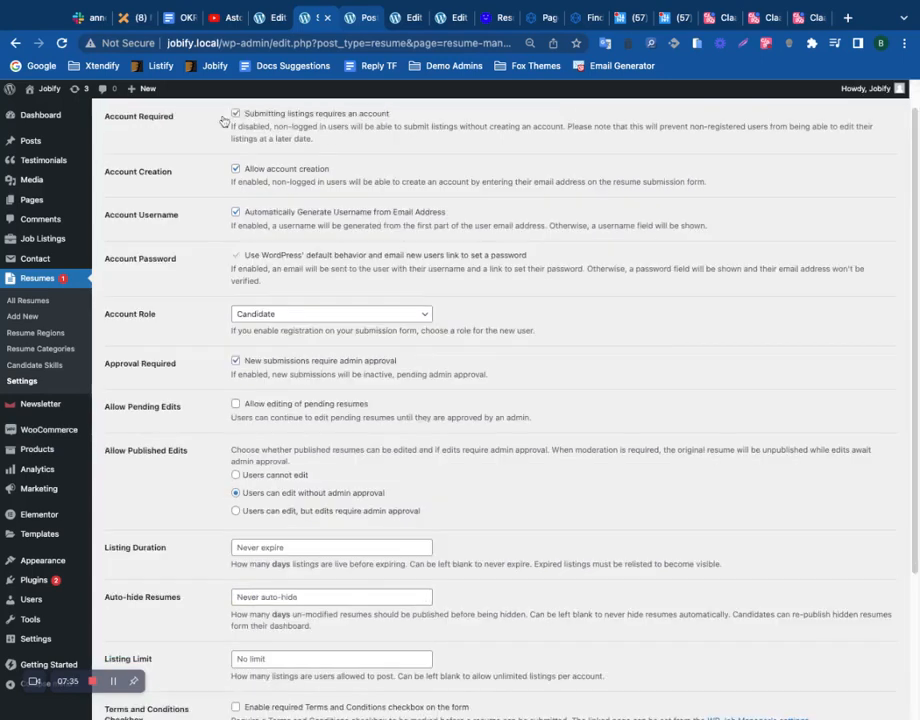
scroll(223, 121, up, 1)
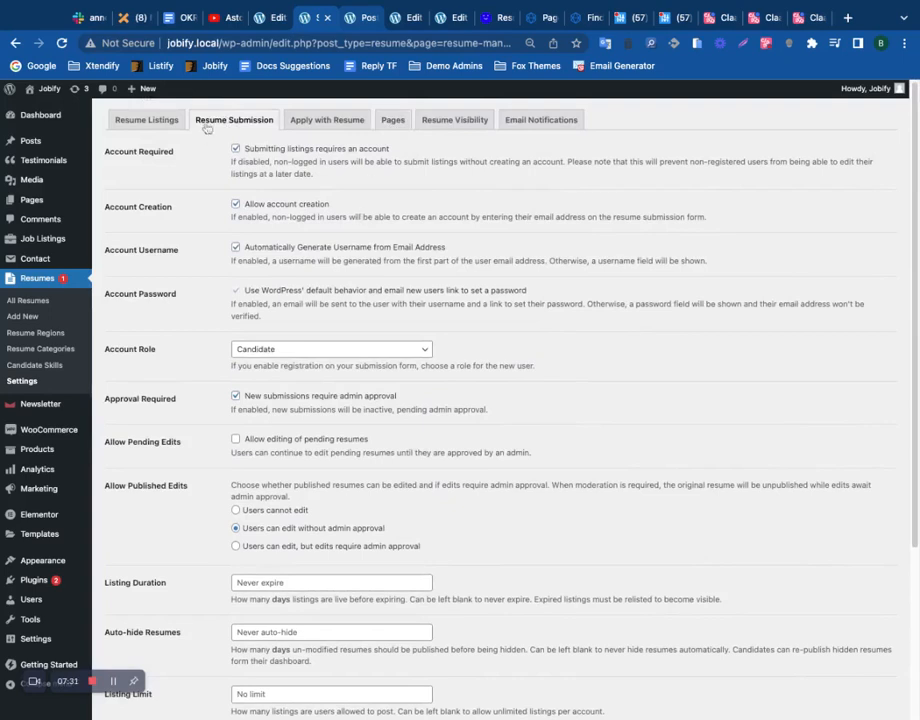
scroll(268, 233, down, 5)
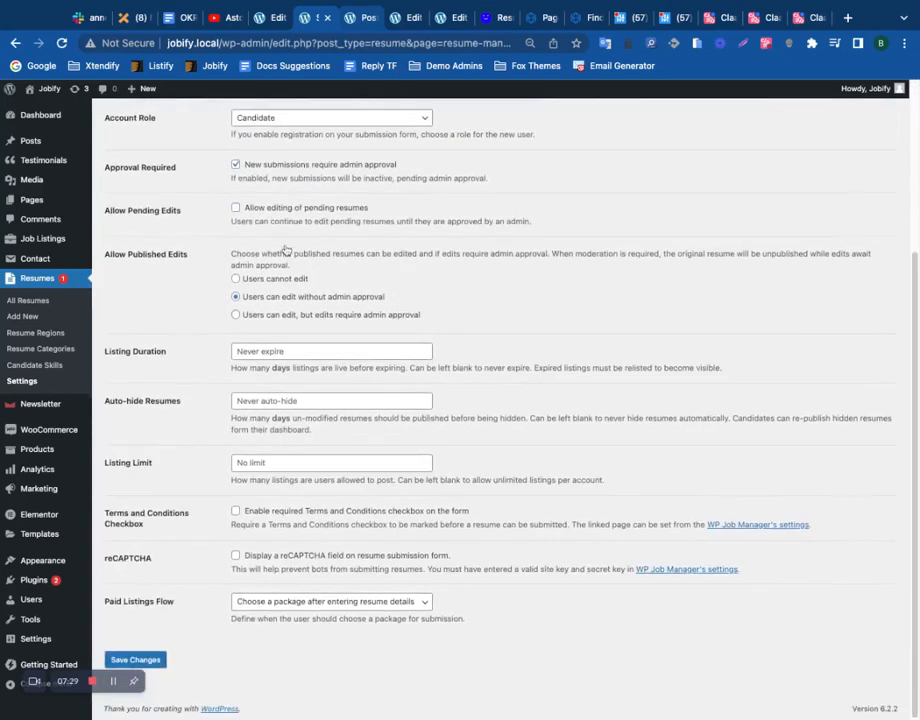
Switch to the front-end resume form and view the options under Candidates in the site navigation.
click(455, 17)
click(404, 17)
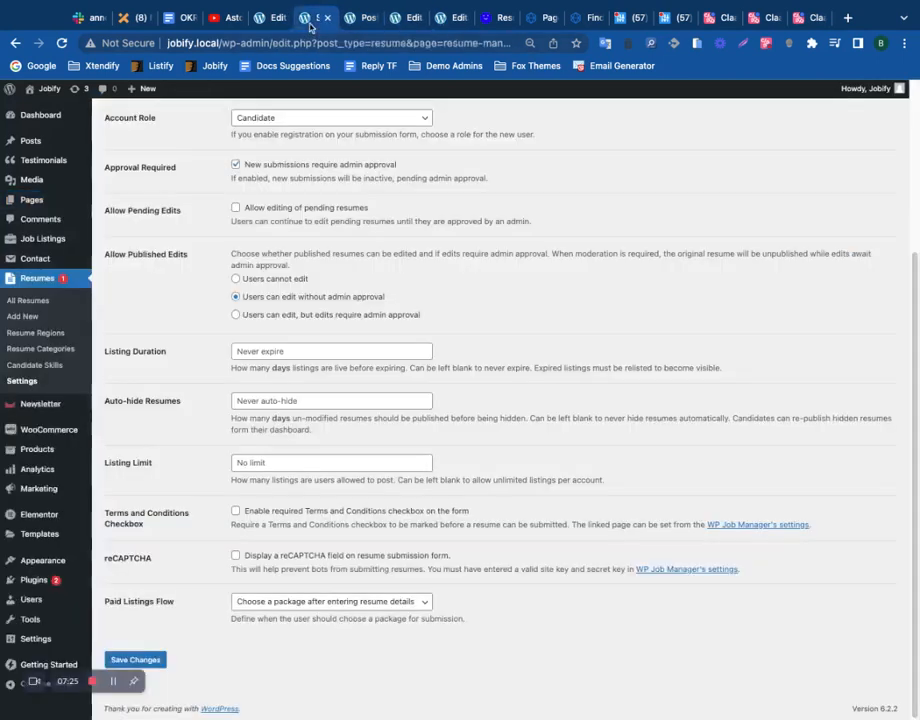
click(314, 18)
click(352, 18)
mouse_move(407, 142)
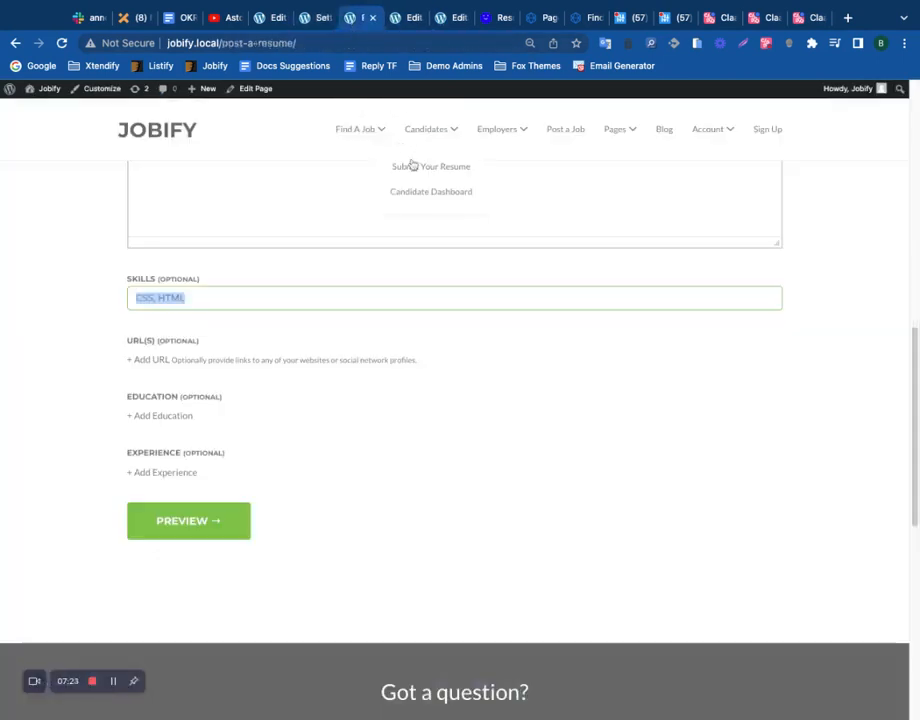
Go back to the Resume Submission settings and examine the approval, editing, duration and listing limit options.
click(314, 17)
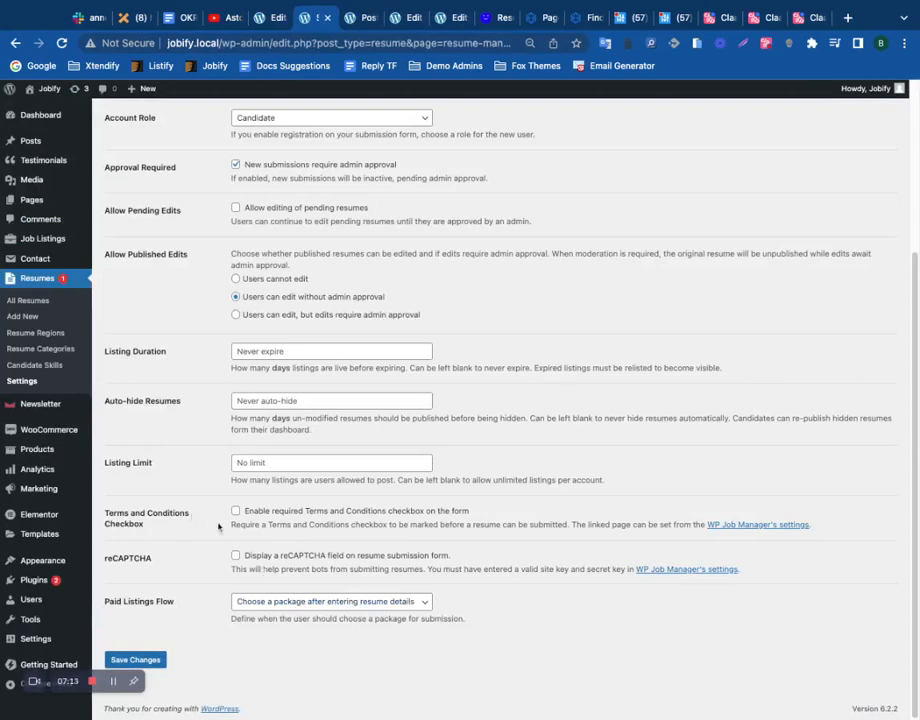
scroll(219, 532, up, 5)
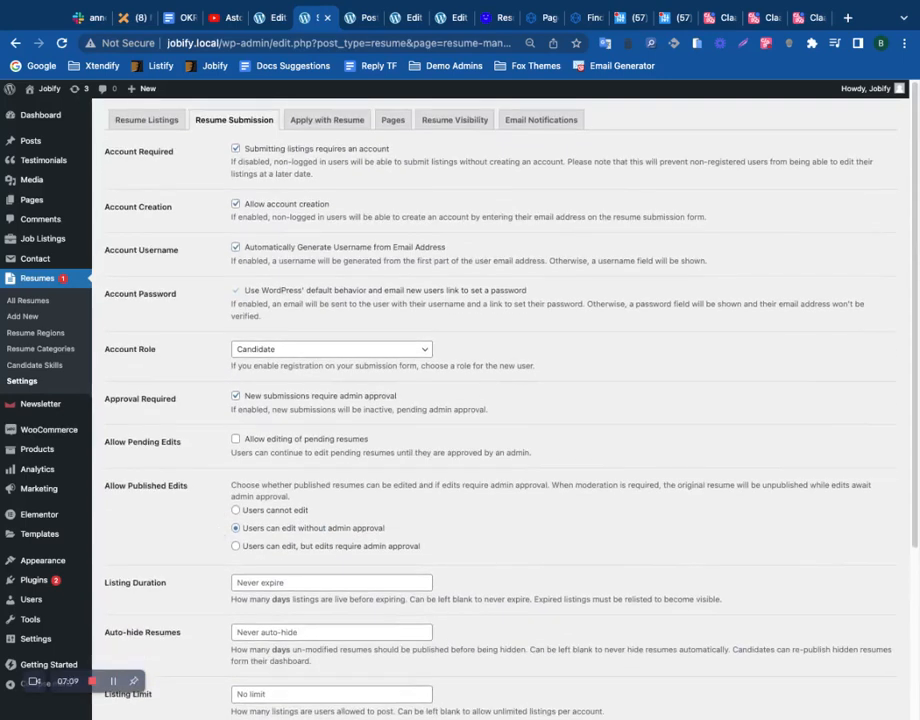
scroll(303, 437, down, 5)
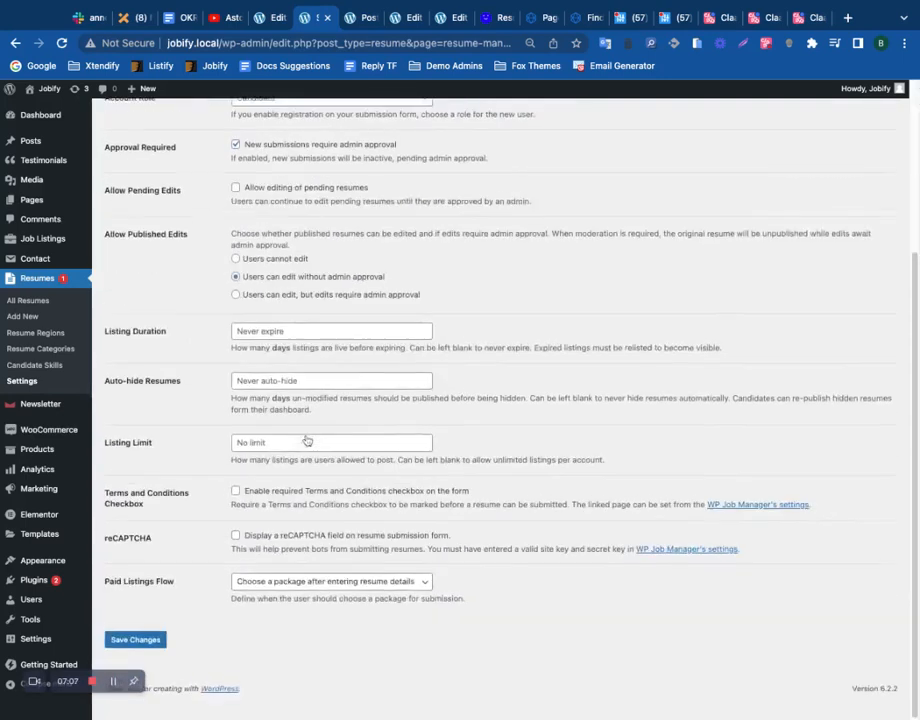
scroll(260, 338, up, 5)
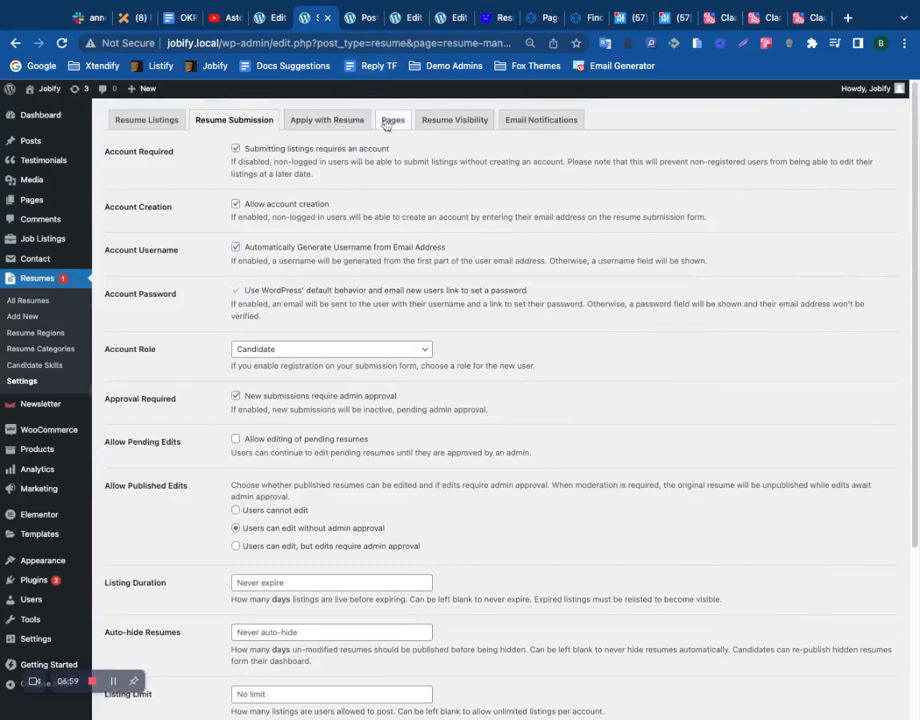
Examine the Apply with Resume settings and the role capabilities under Resume Visibility.
click(333, 122)
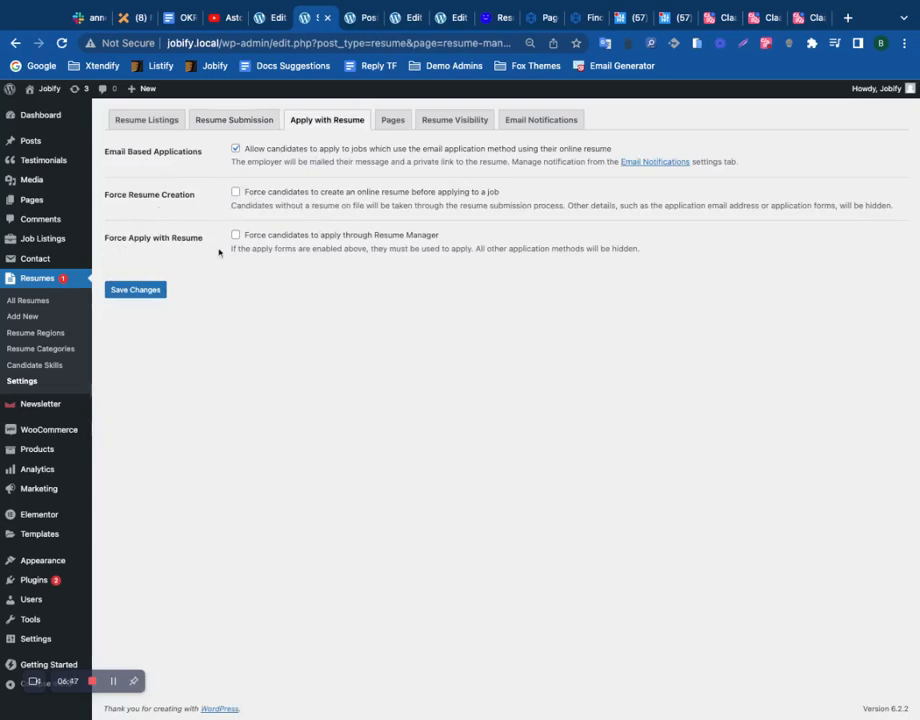
click(452, 128)
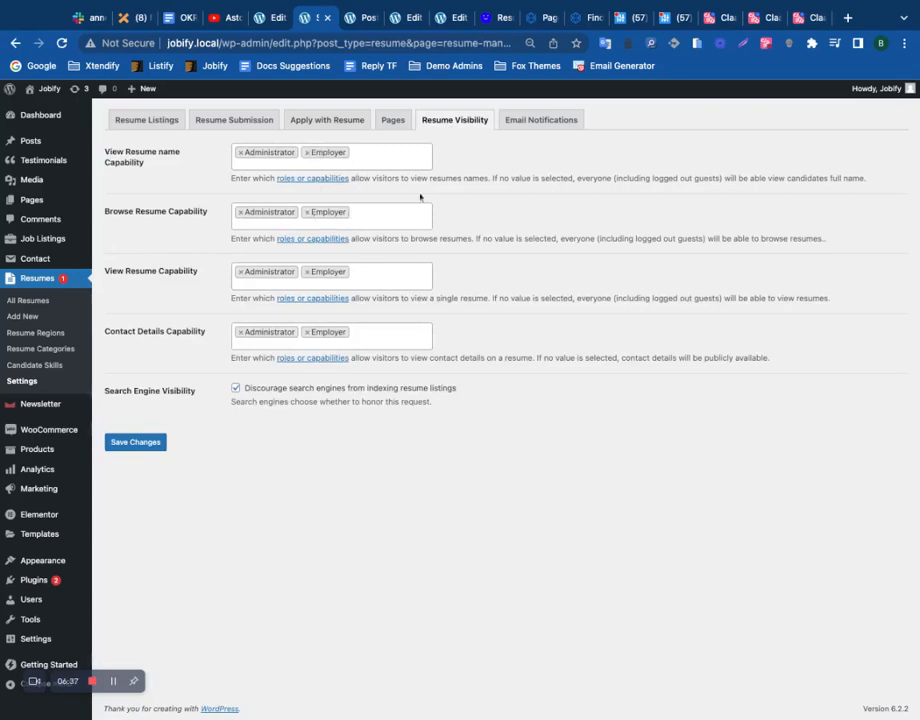
mouse_move(15, 584)
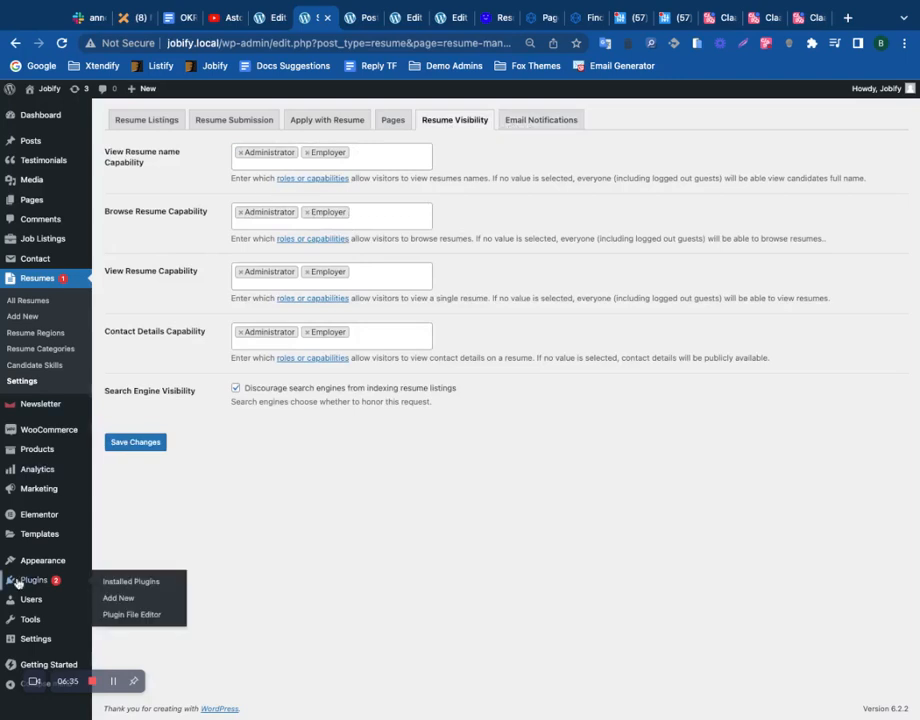
Review the email notification for new resumes sent to the admin, and return to the list of all resumes.
click(543, 122)
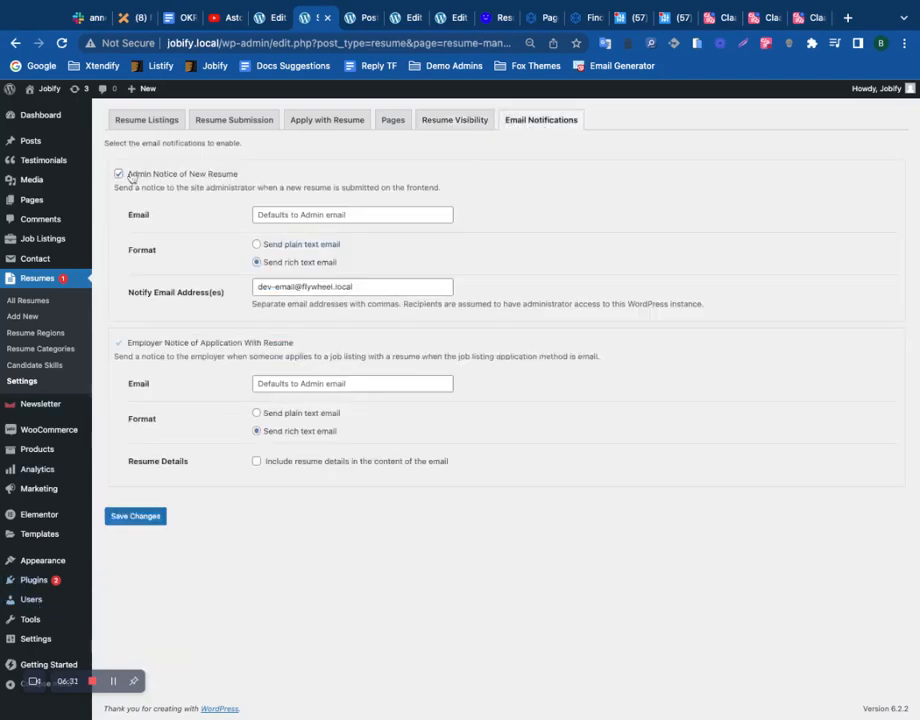
drag(186, 174, 131, 177)
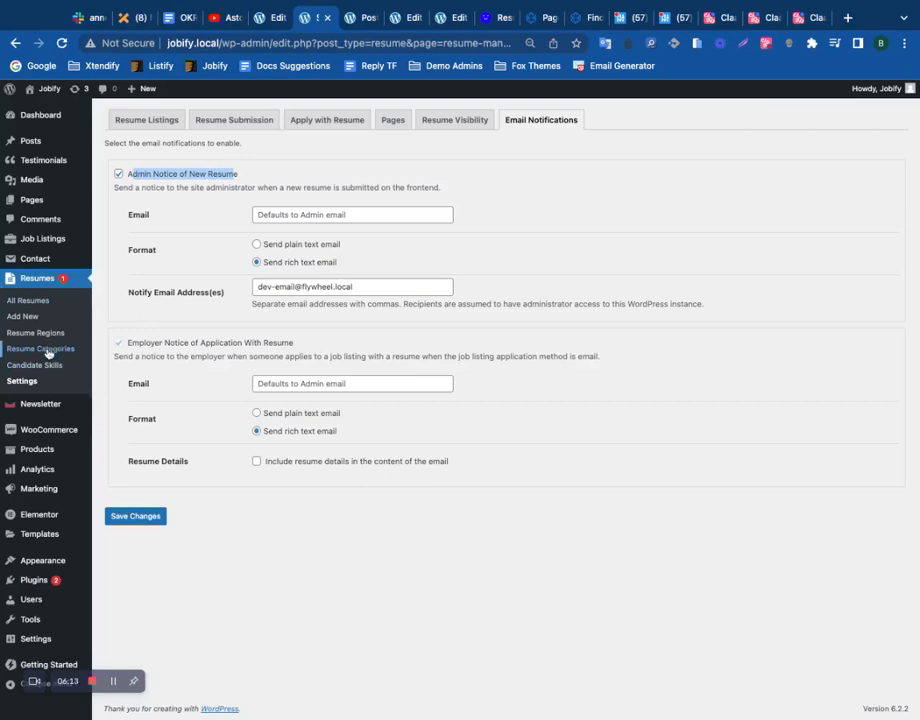
click(26, 300)
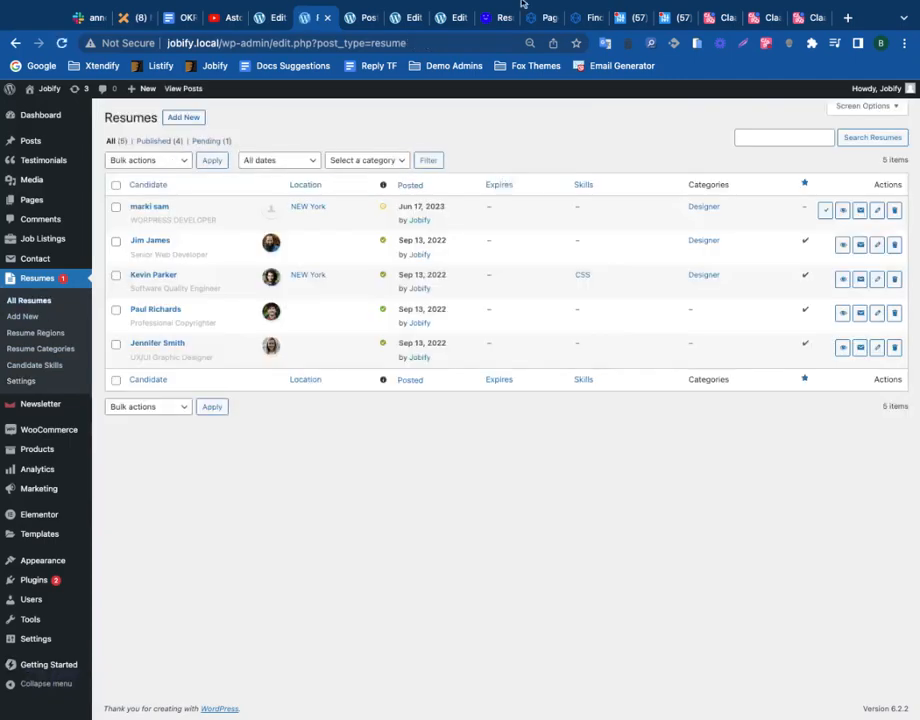
Look through the Resume Manager add-on page on the WP Job Manager site and open its documentation.
click(495, 17)
scroll(429, 334, down, 20)
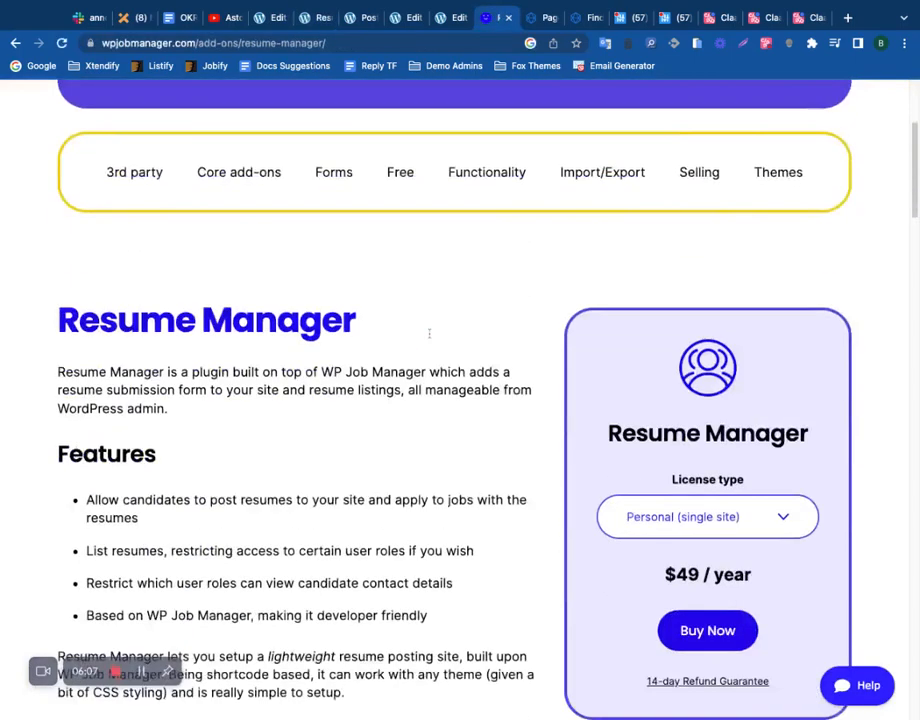
scroll(327, 400, down, 15)
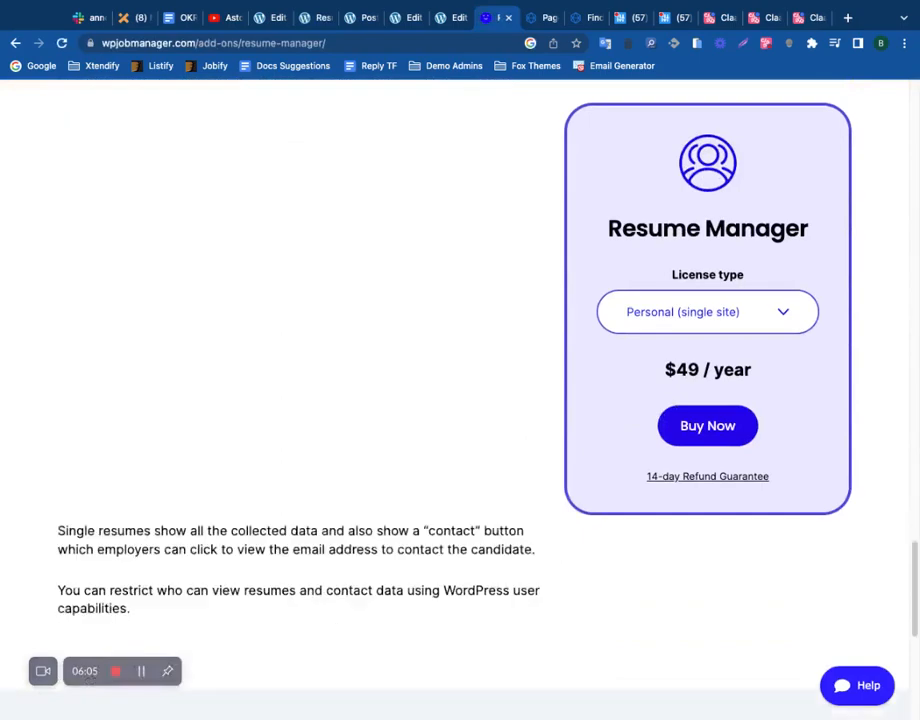
scroll(327, 400, up, 12)
scroll(248, 325, up, 15)
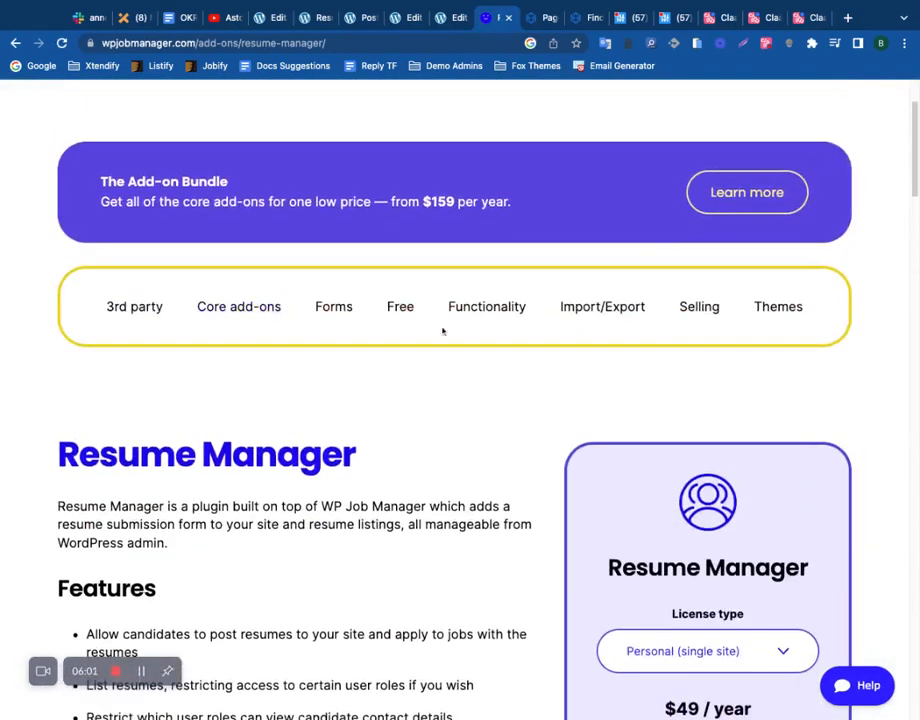
scroll(450, 331, down, 2)
scroll(450, 331, up, 5)
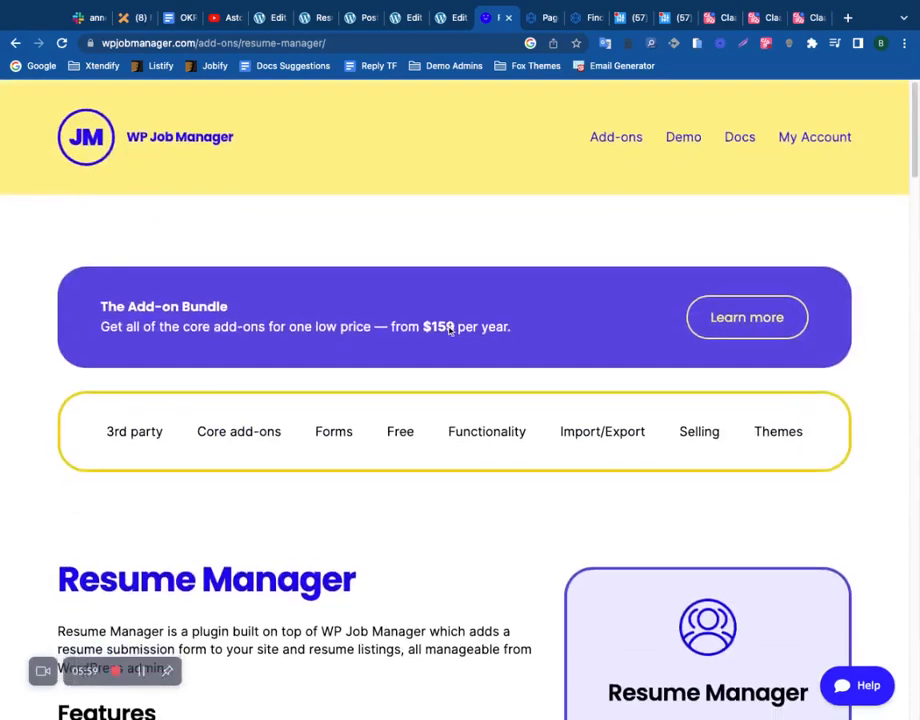
scroll(620, 328, down, 10)
scroll(620, 328, down, 10)
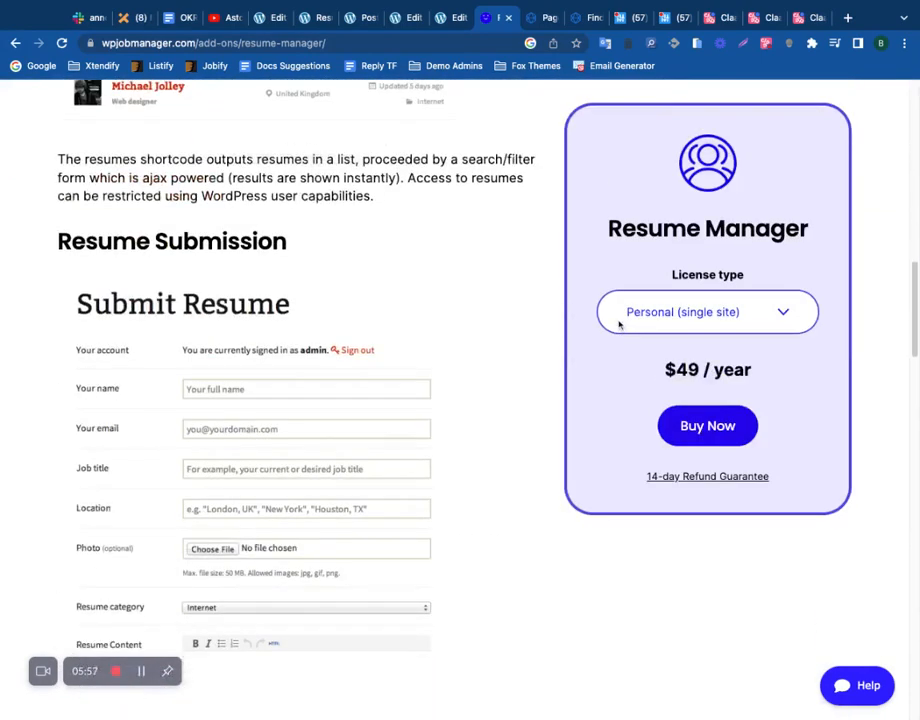
scroll(609, 300, down, 15)
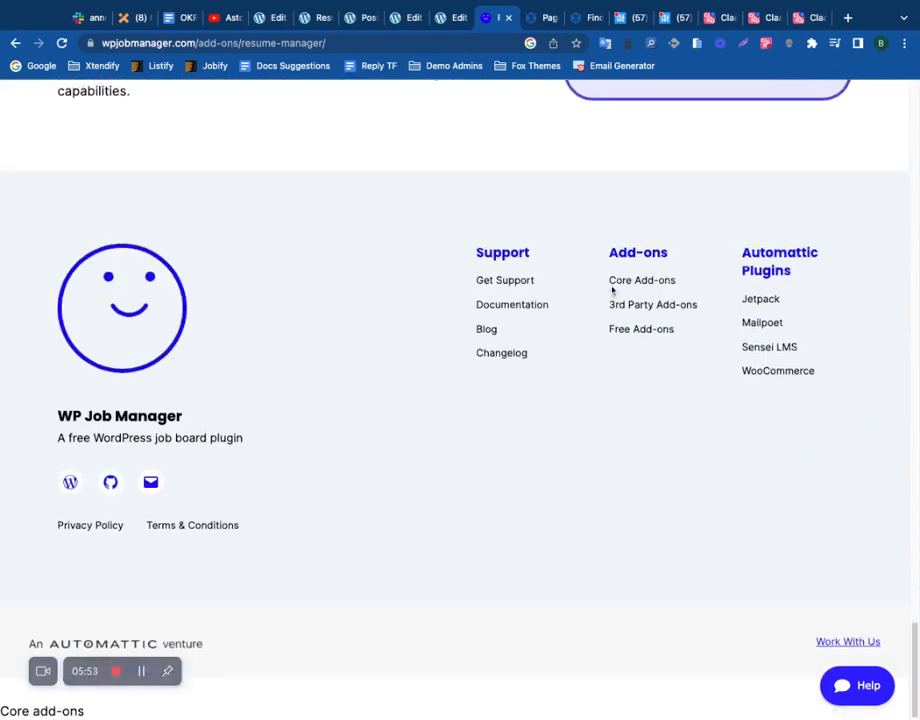
click(512, 304)
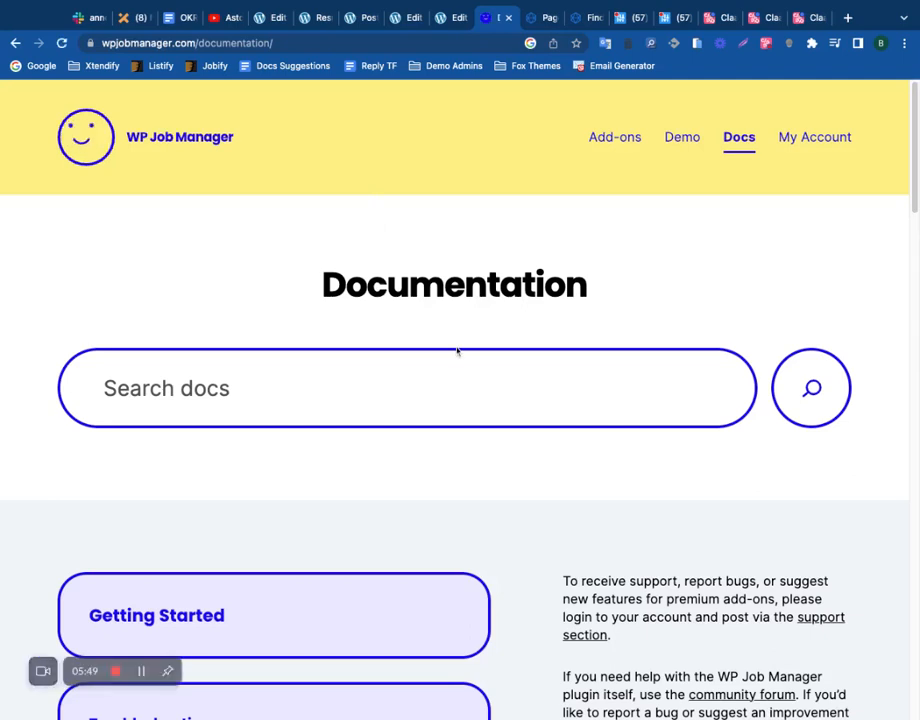
Switch back to the list of all resumes in the Jobify admin area.
click(398, 17)
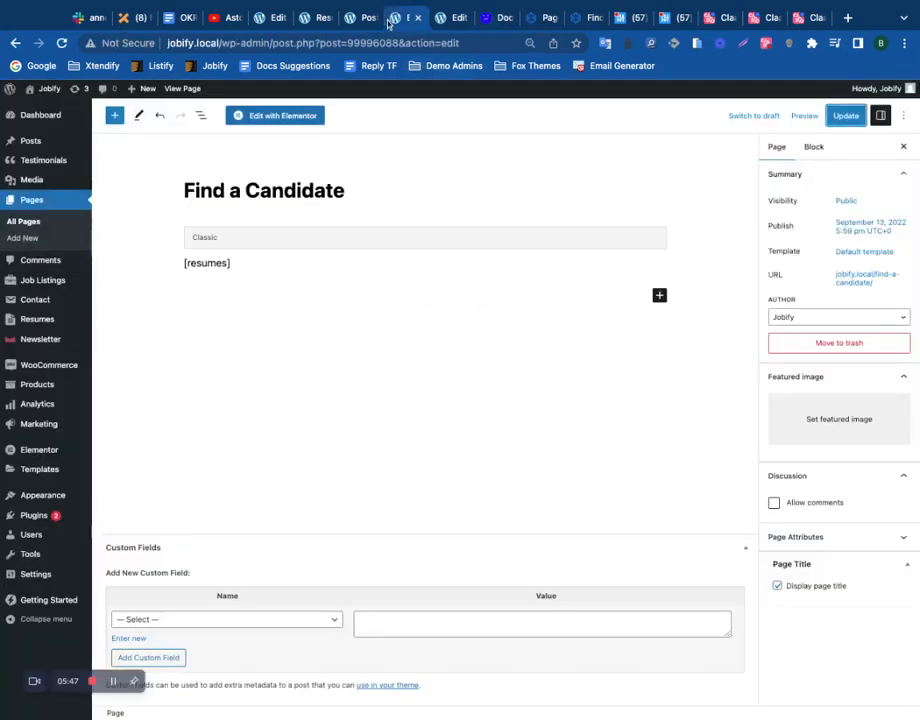
click(352, 18)
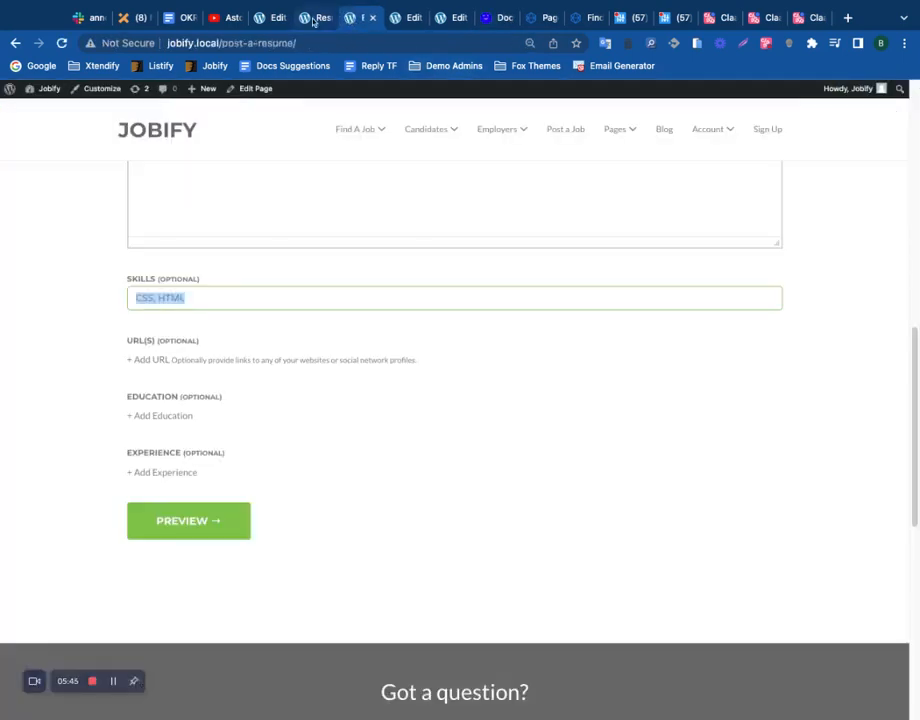
click(311, 18)
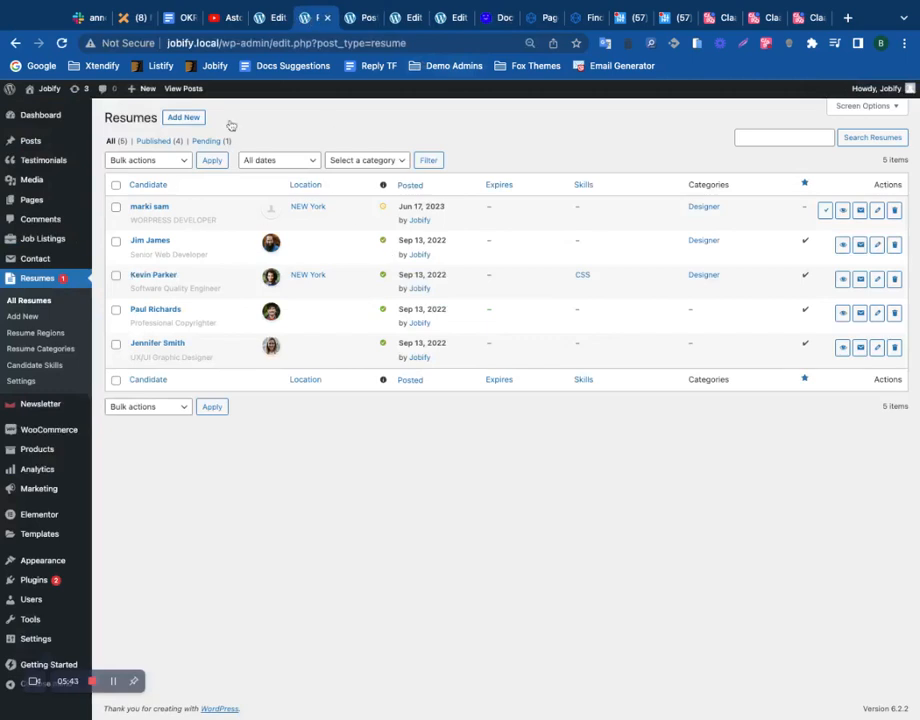